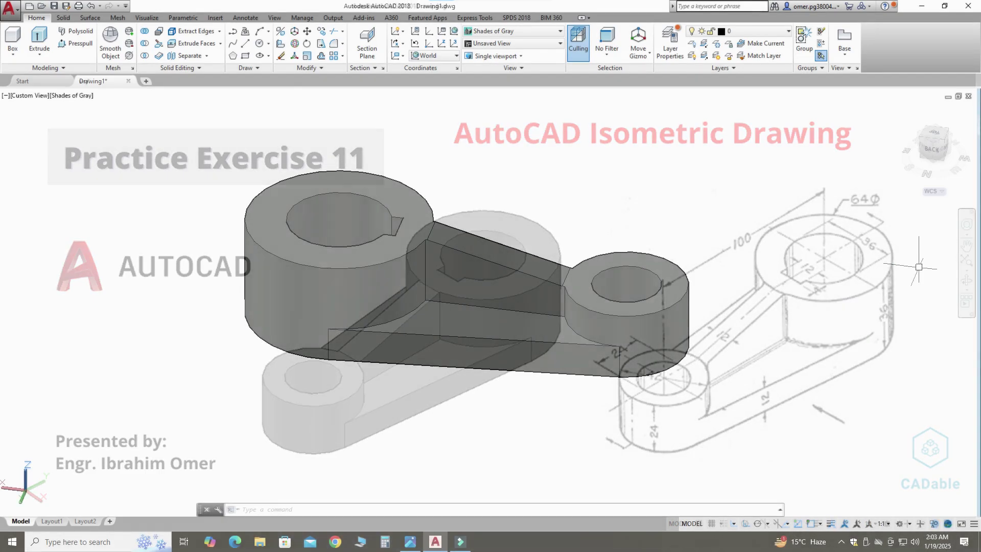
Step: Orbit the finished crank lever to inspect its keyed hub, tapered rib and small boss
middle_click_drag(766, 274, 481, 291, "shift")
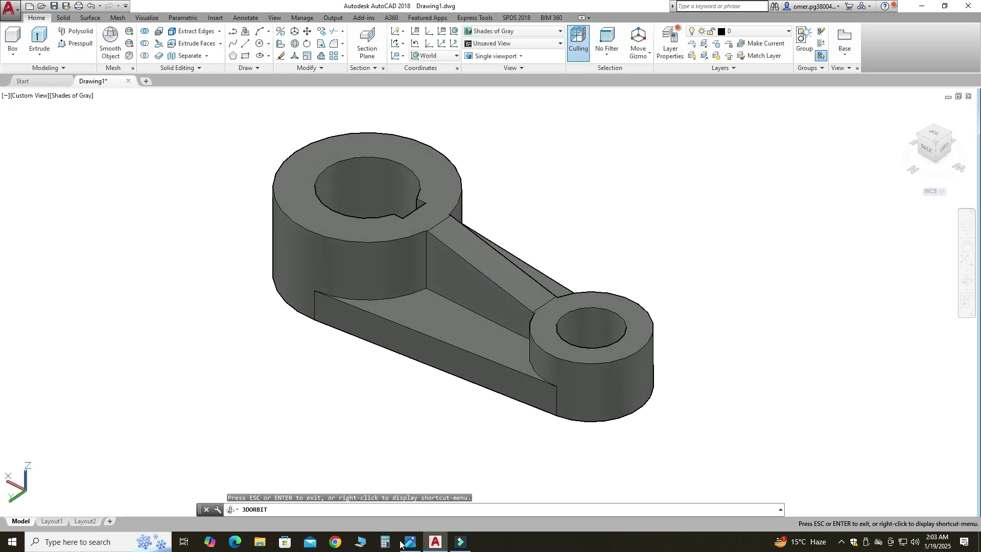
left_click(406, 545)
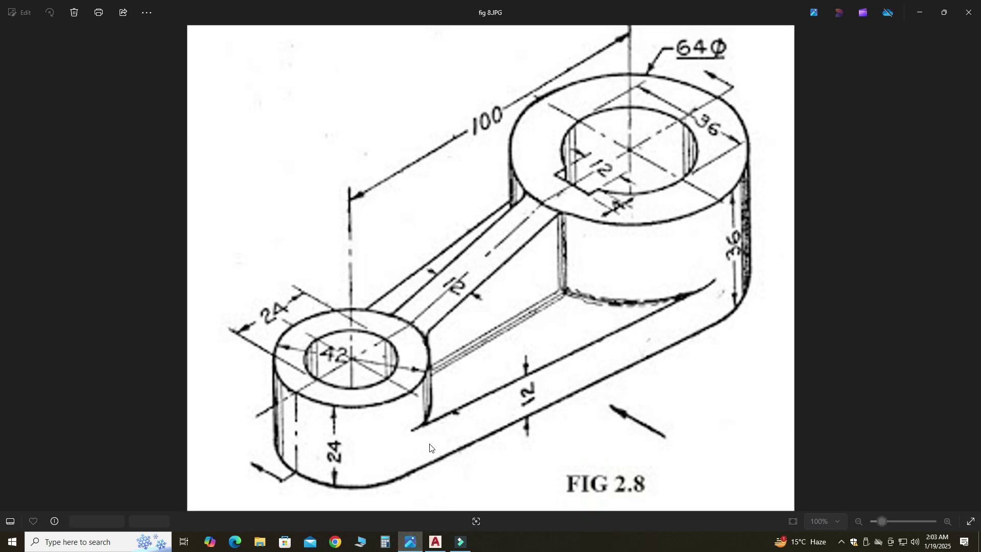
left_click(435, 543)
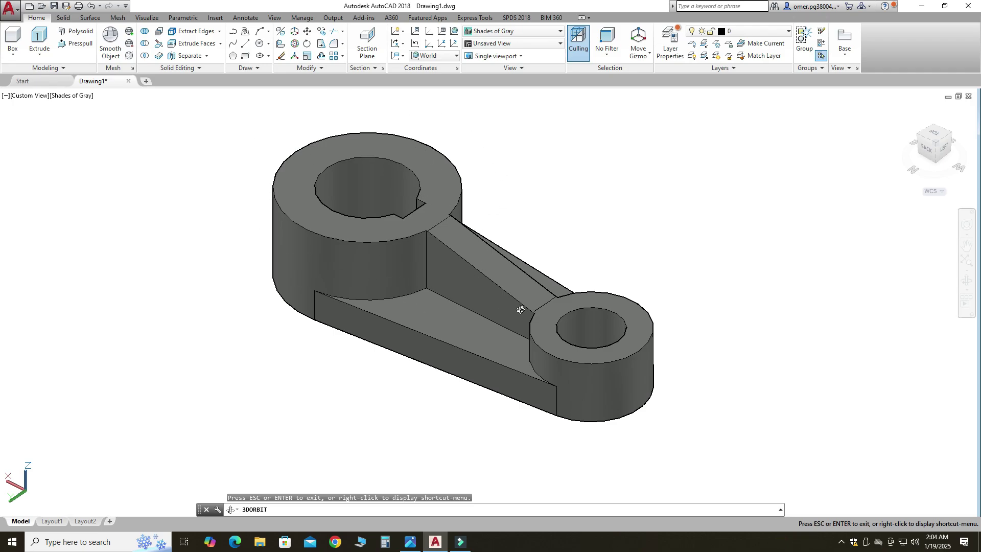
Step: End the orbit and start a new blank drawing from the acad.dwt template
left_click_drag(552, 240, 572, 239)
key("Escape")
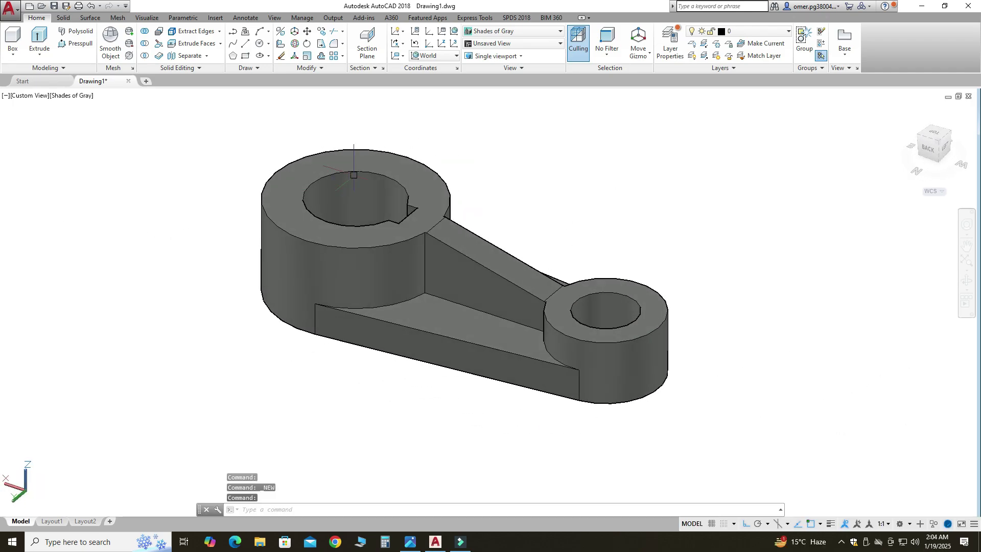
left_click(10, 9)
left_click(37, 63)
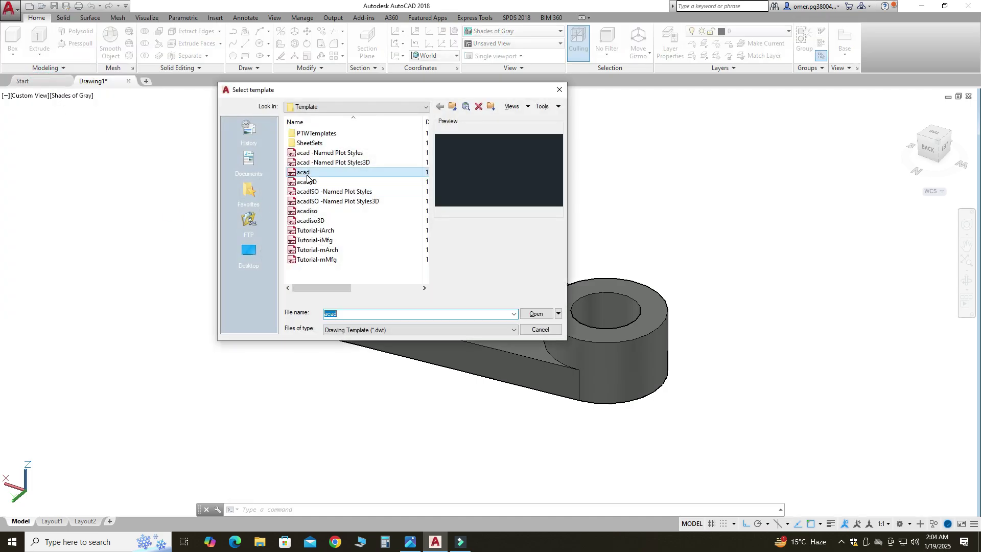
left_click(536, 315)
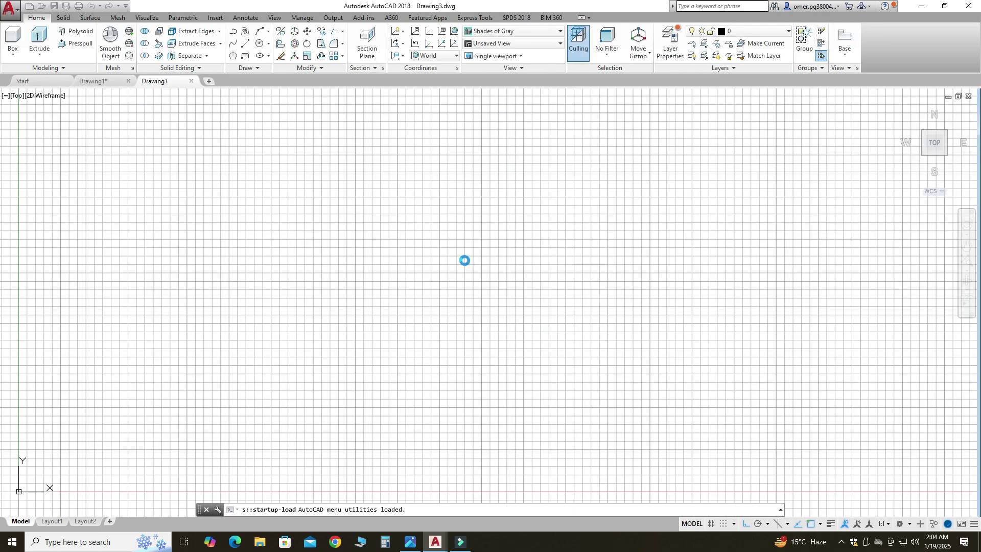
Step: Turn off the grid and switch to the 3D Modeling workspace
left_click(712, 524)
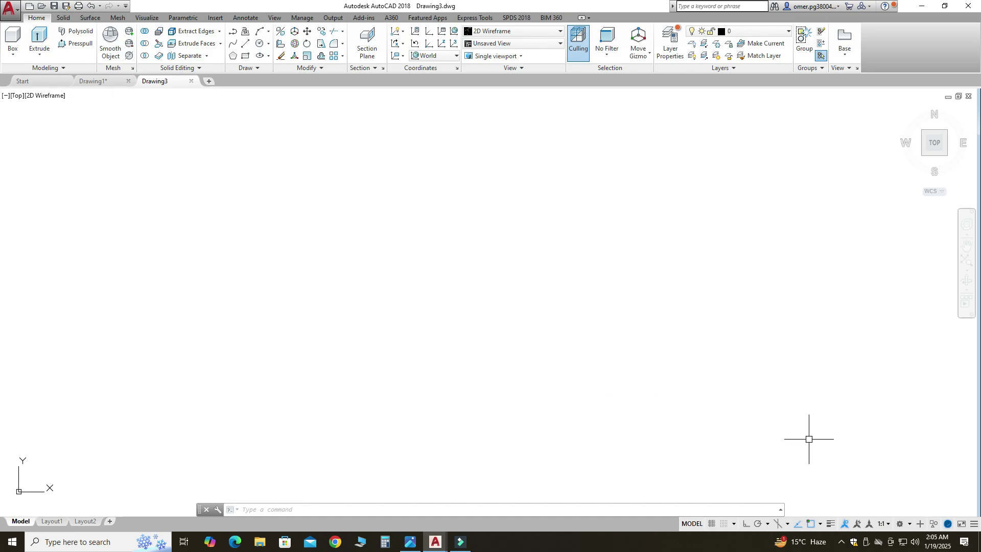
left_click(909, 525)
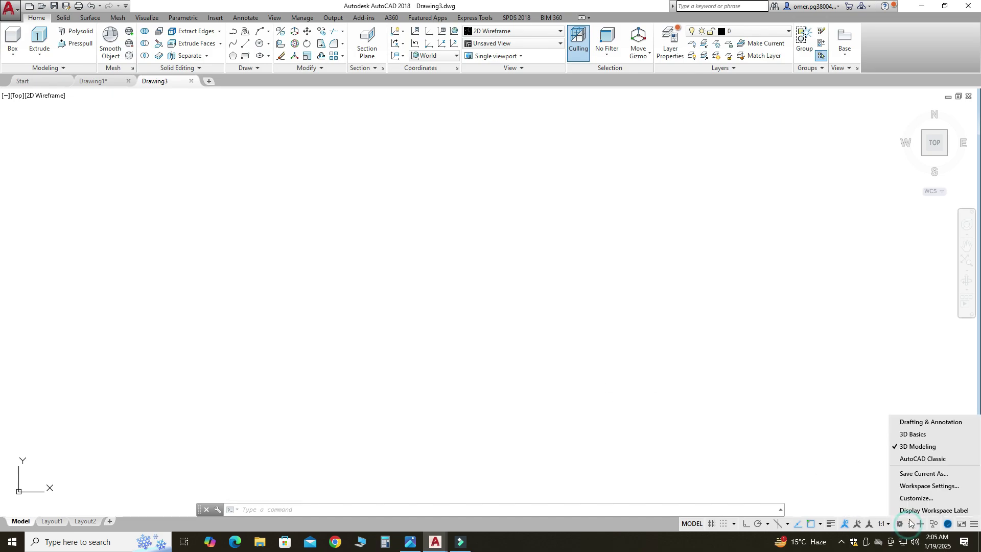
left_click(914, 446)
left_click(778, 366)
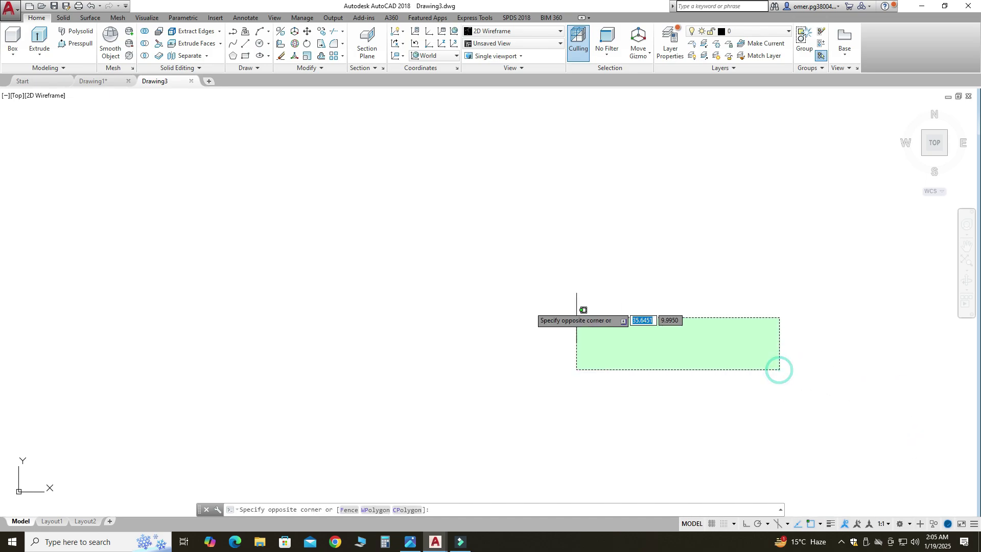
left_click(277, 186)
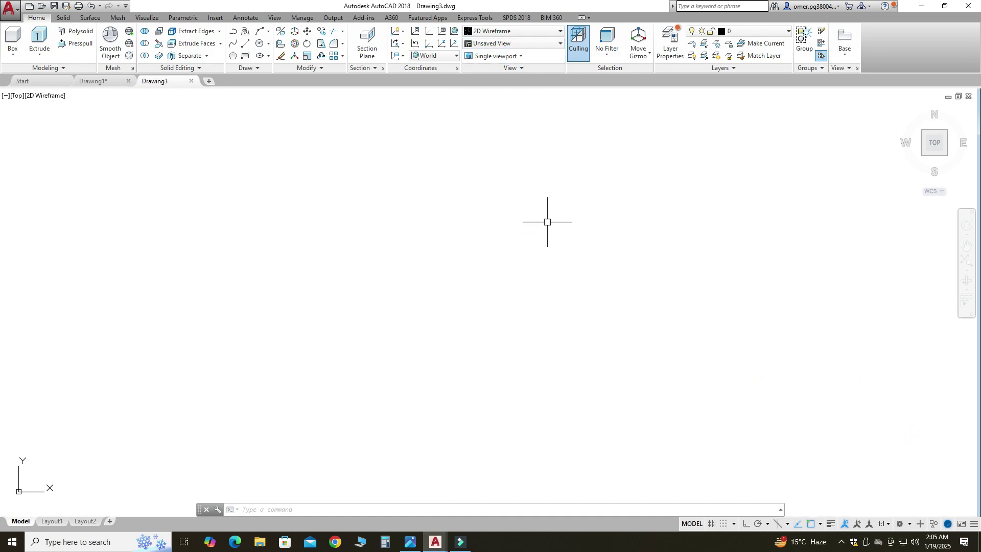
Step: Set the SE Isometric view and turn off Show UCS Icon at Origin
left_click(512, 45)
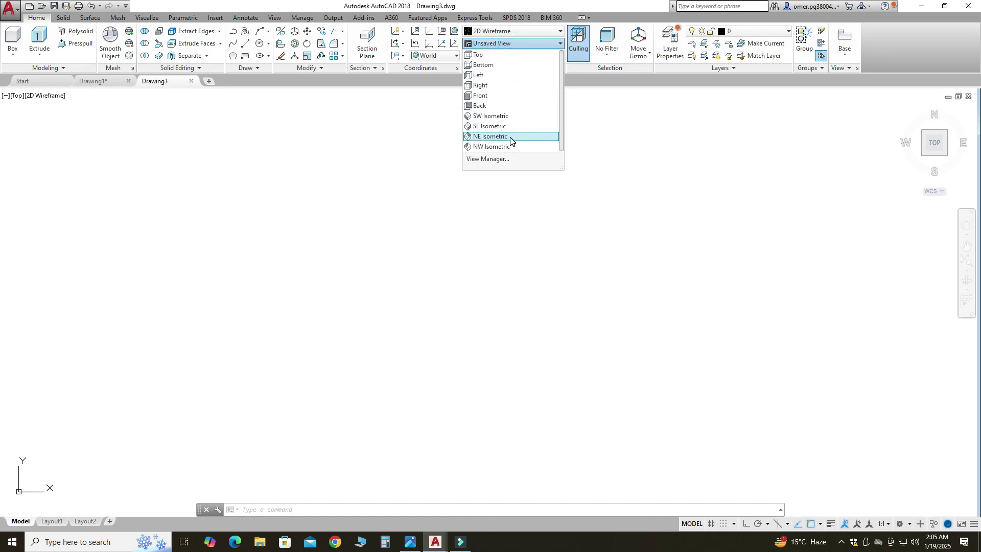
left_click(491, 127)
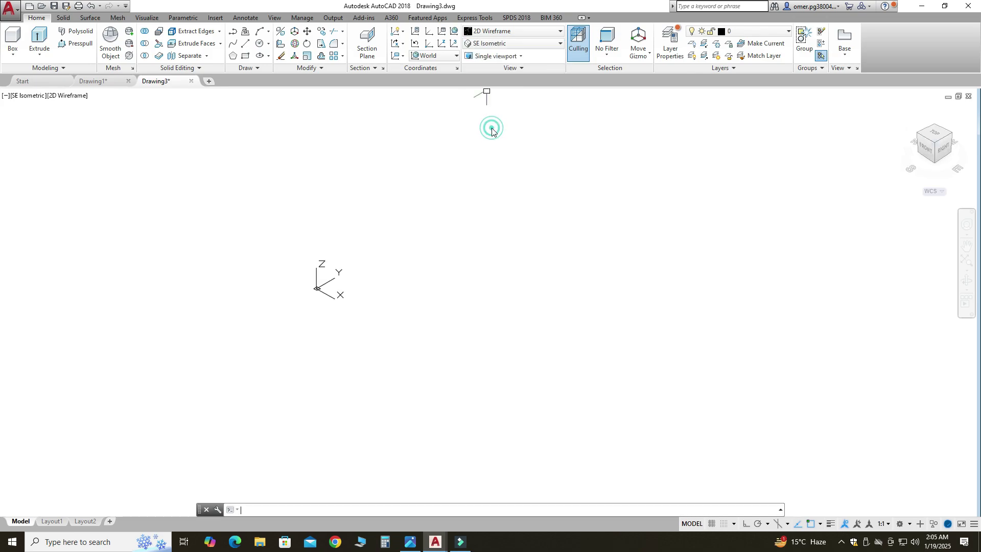
right_click(316, 287)
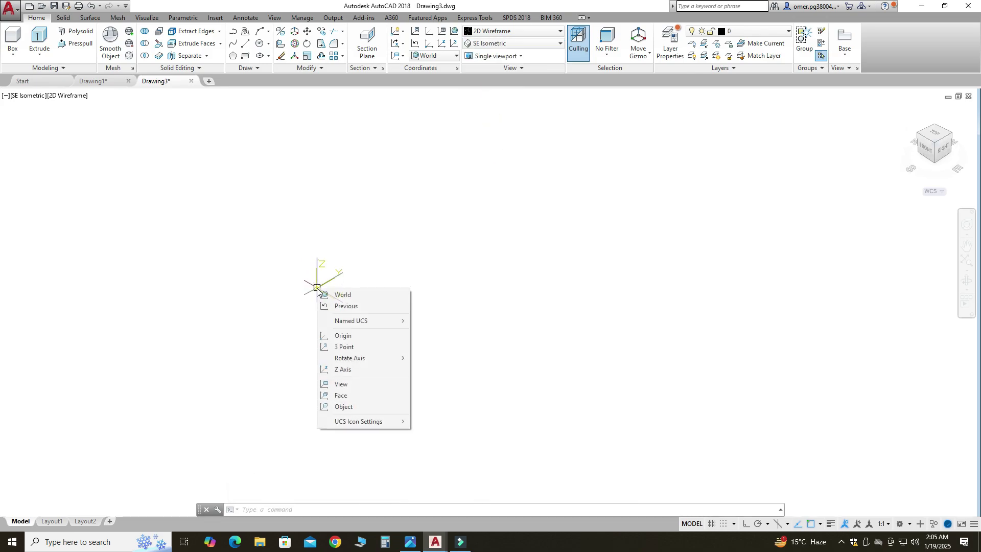
mouse_move(360, 421)
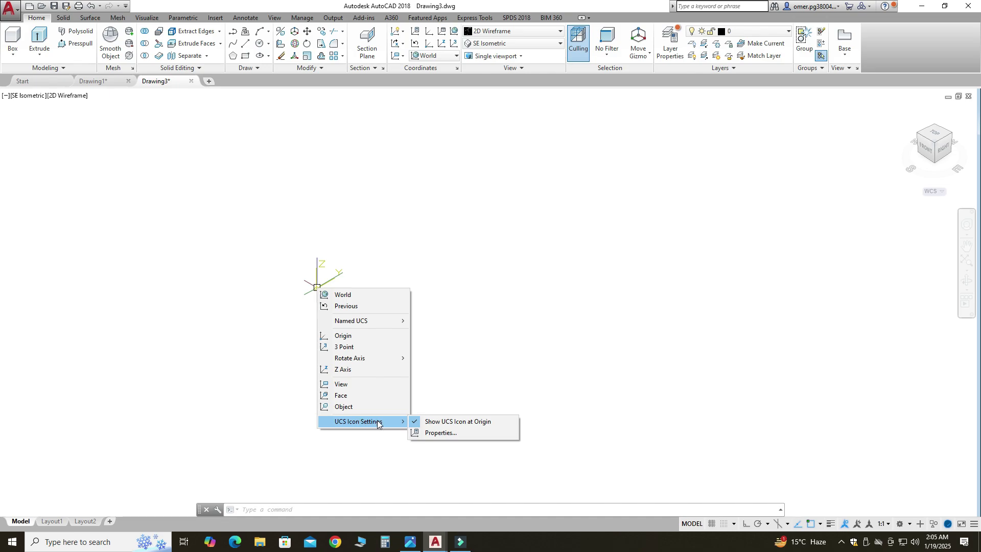
left_click(454, 422)
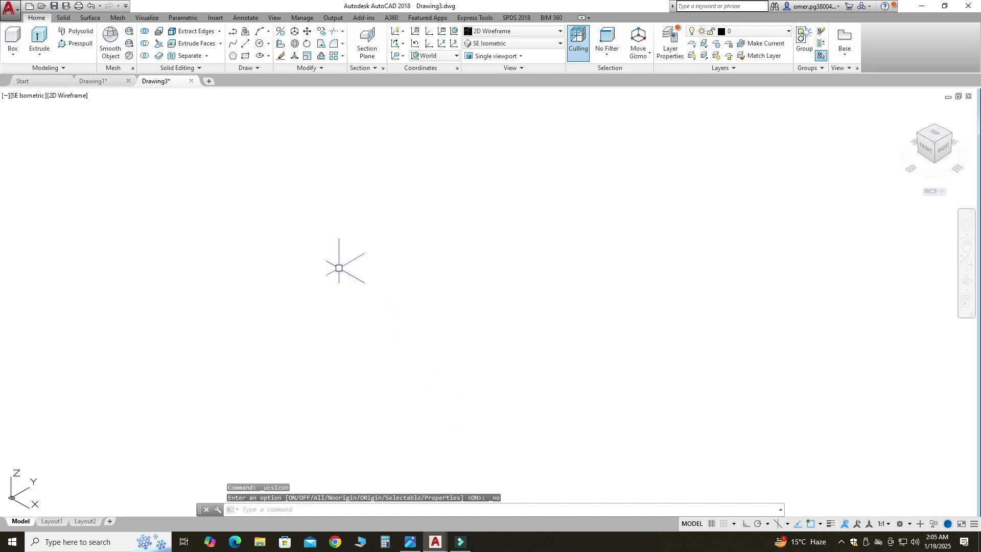
left_click(410, 542)
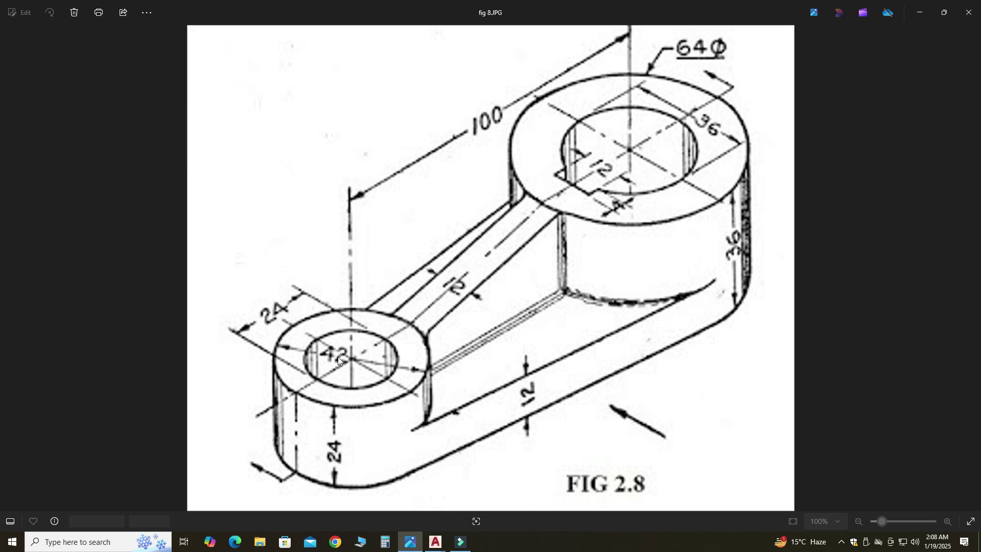
mouse_move(437, 537)
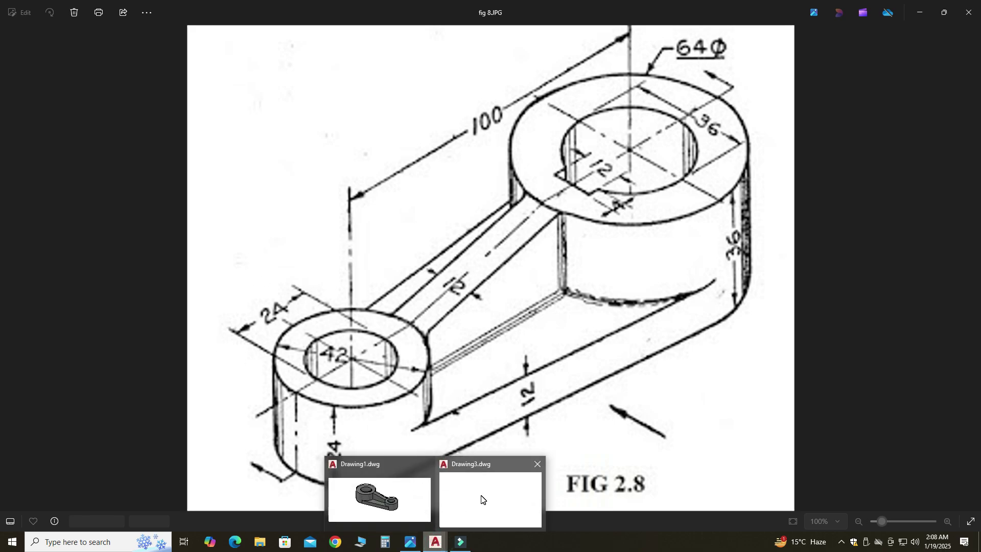
left_click(481, 499)
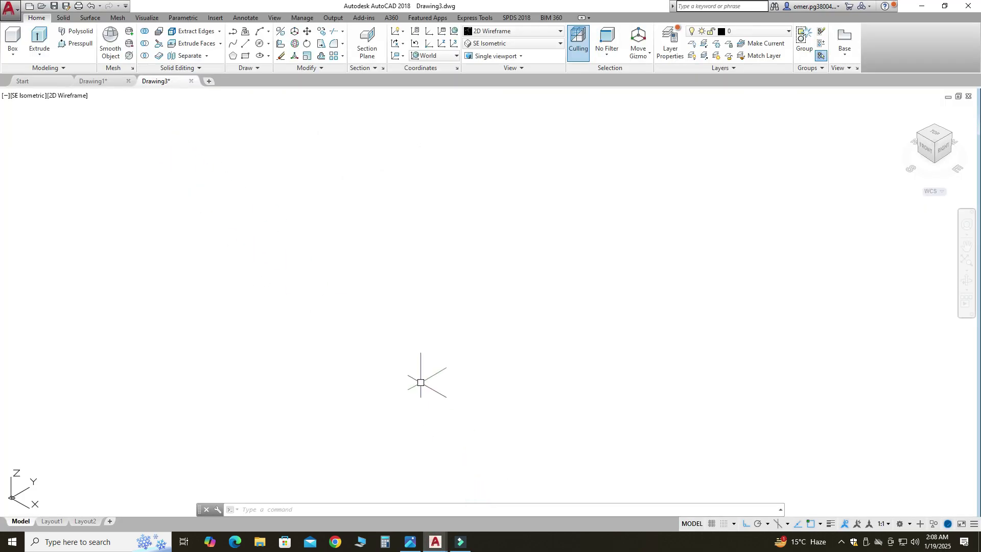
Step: Draw the 42-diameter outer circle of the small boss
left_click(269, 45)
left_click(279, 82)
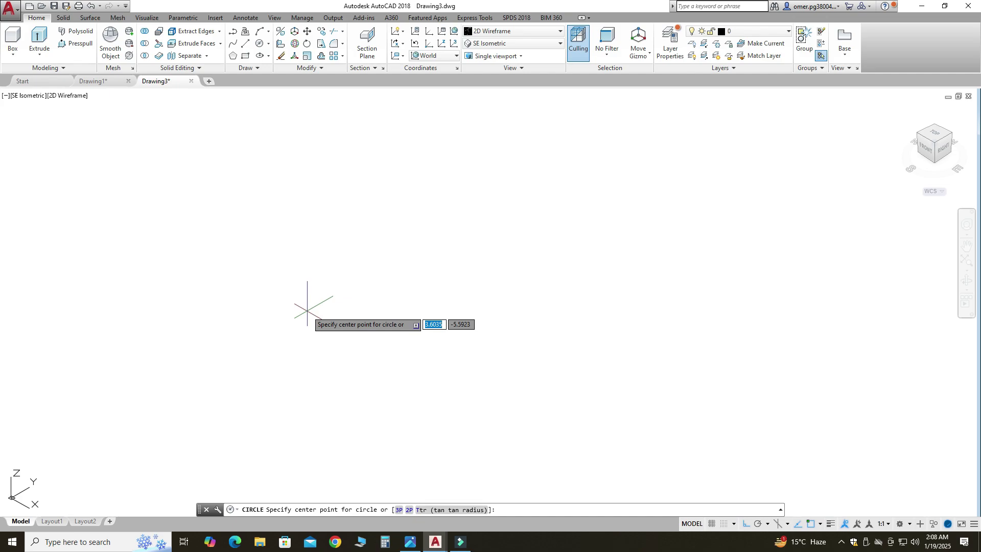
left_click(307, 311)
type("4")
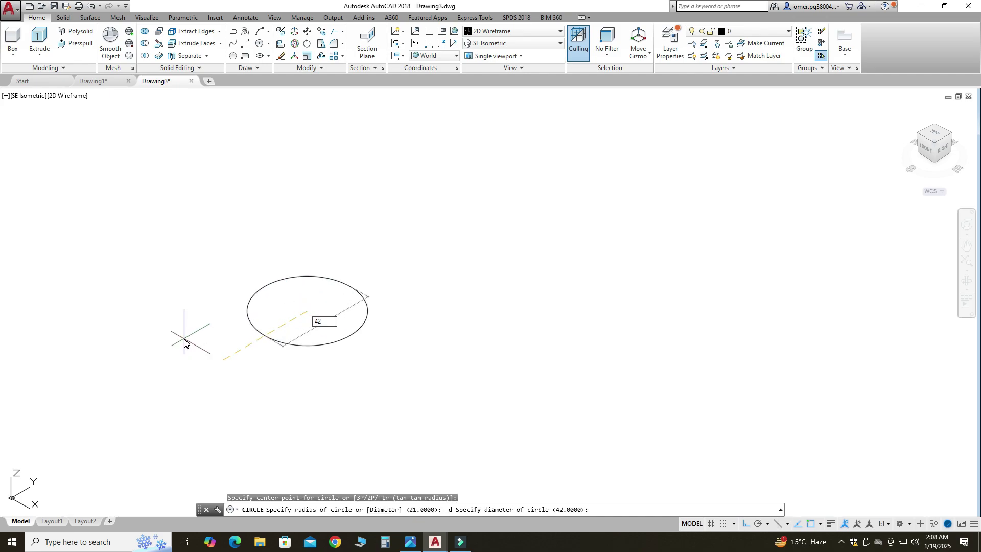
type("2")
key("Return")
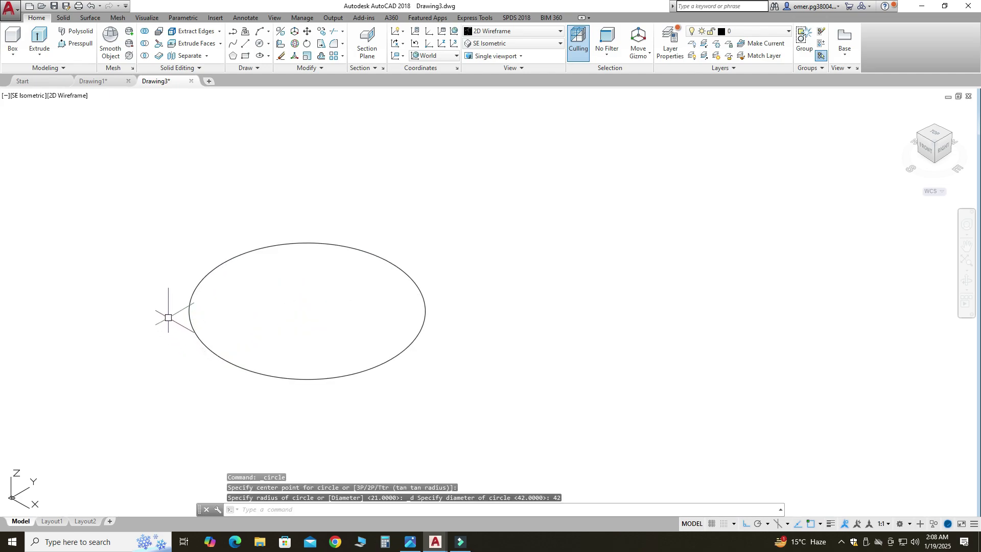
Step: Add a concentric 24-diameter inner circle and compare against the reference figure
left_click(269, 43)
left_click(278, 64)
left_click(307, 311)
type("24")
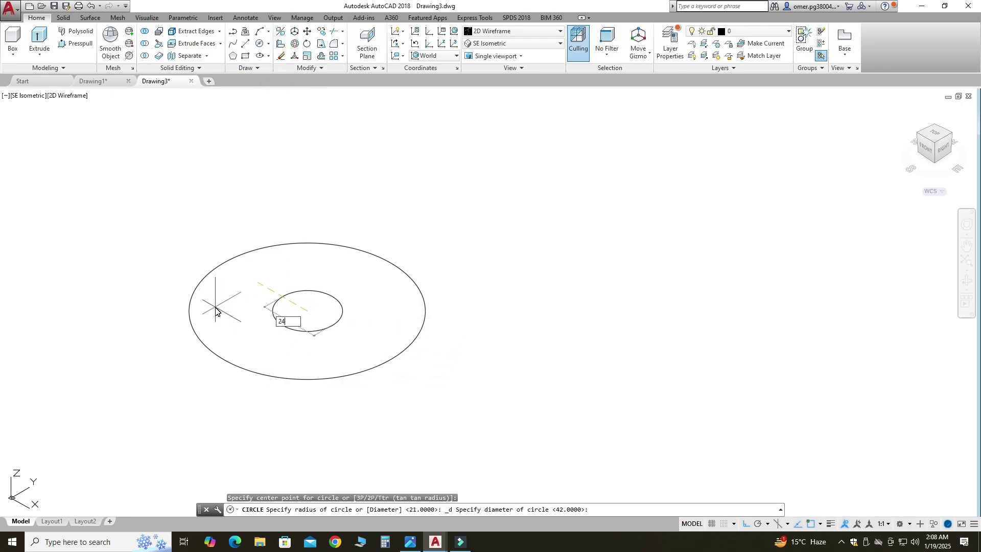
key("Return")
scroll(213, 246, "down", 1)
scroll(291, 190, "up", 1)
left_click(411, 541)
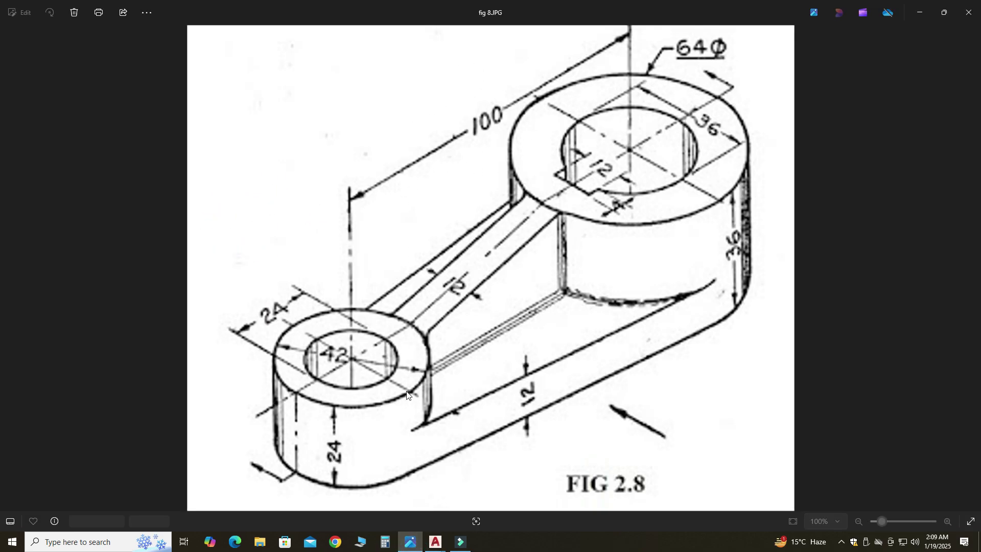
mouse_move(436, 544)
left_click(489, 498)
key("Escape")
left_click(247, 48)
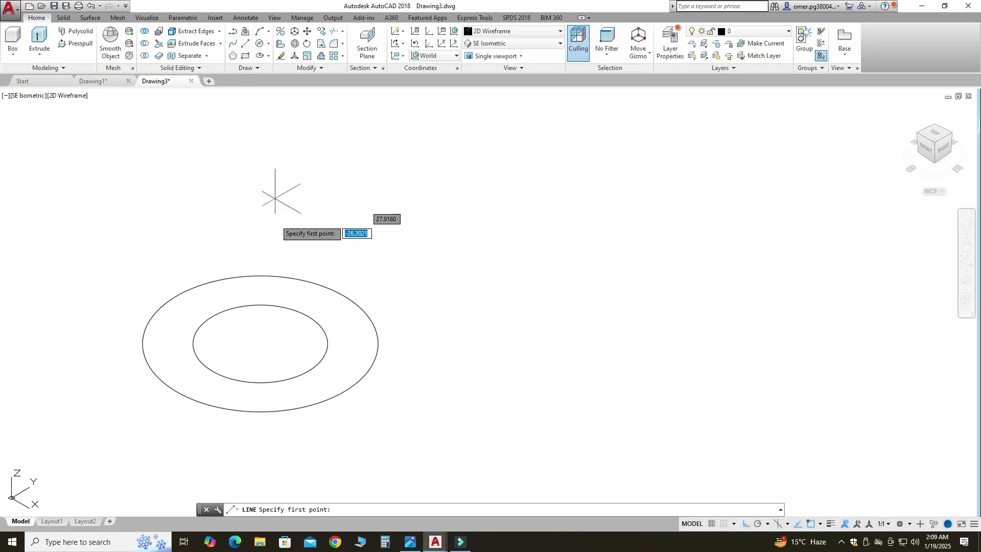
Step: Draw a 100-unit line from the boss circles' centre, checking it against fig 8
left_click(261, 343)
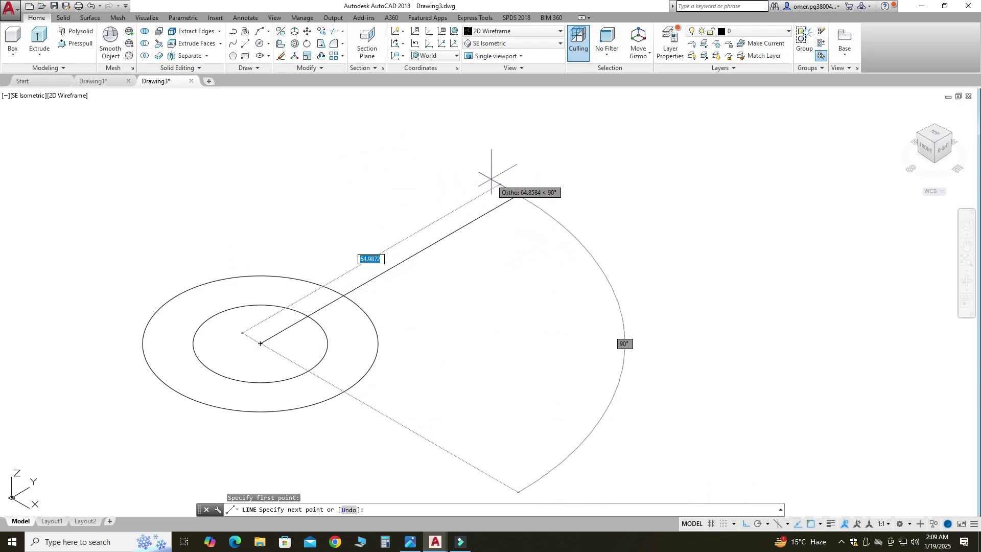
type("10")
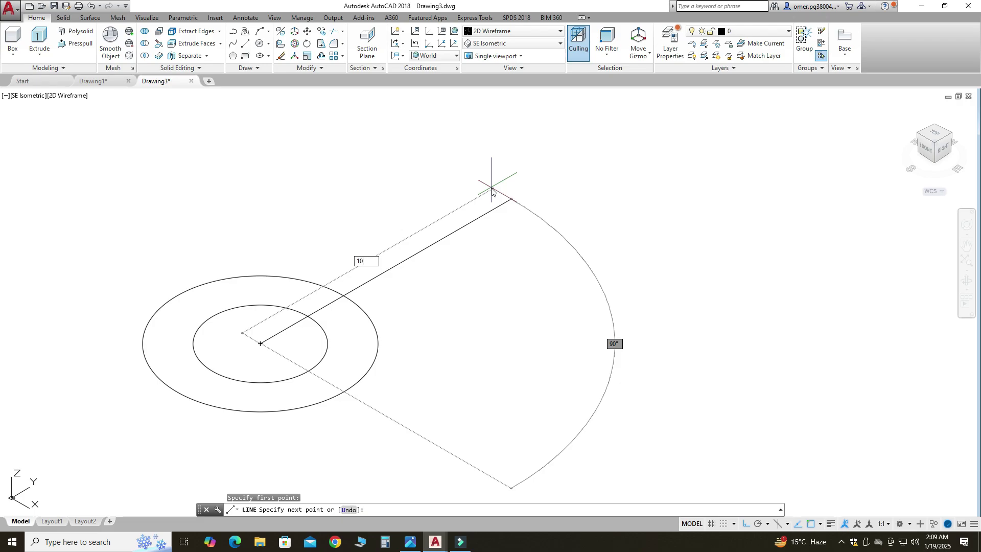
type("0")
key("Return")
scroll(488, 187, "down", 1)
key("Escape")
scroll(438, 252, "down", 1)
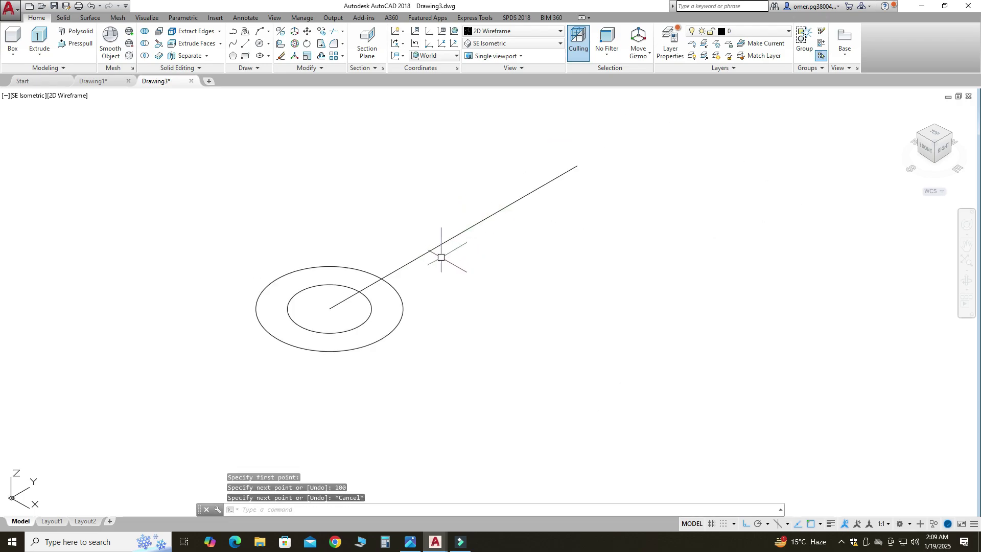
scroll(569, 144, "up", 2)
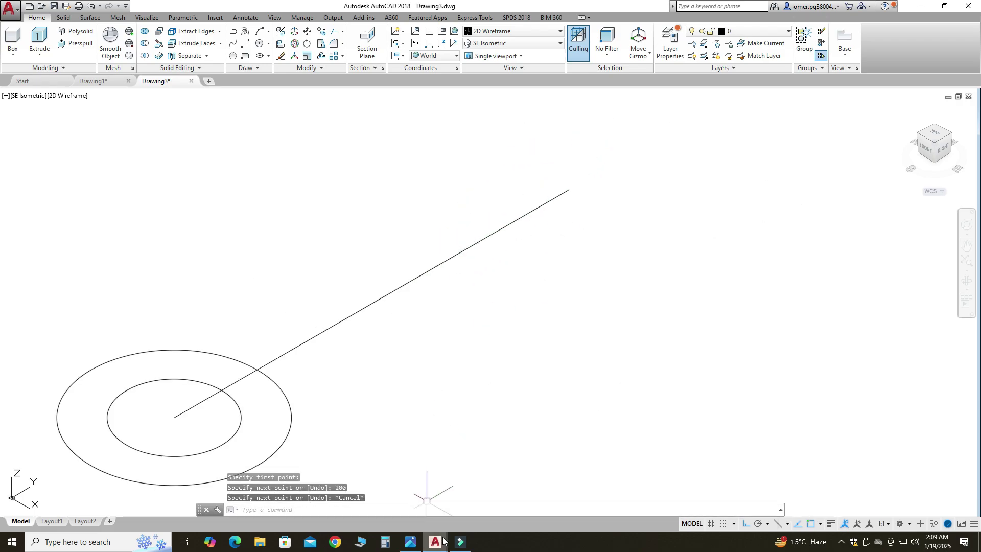
left_click(411, 542)
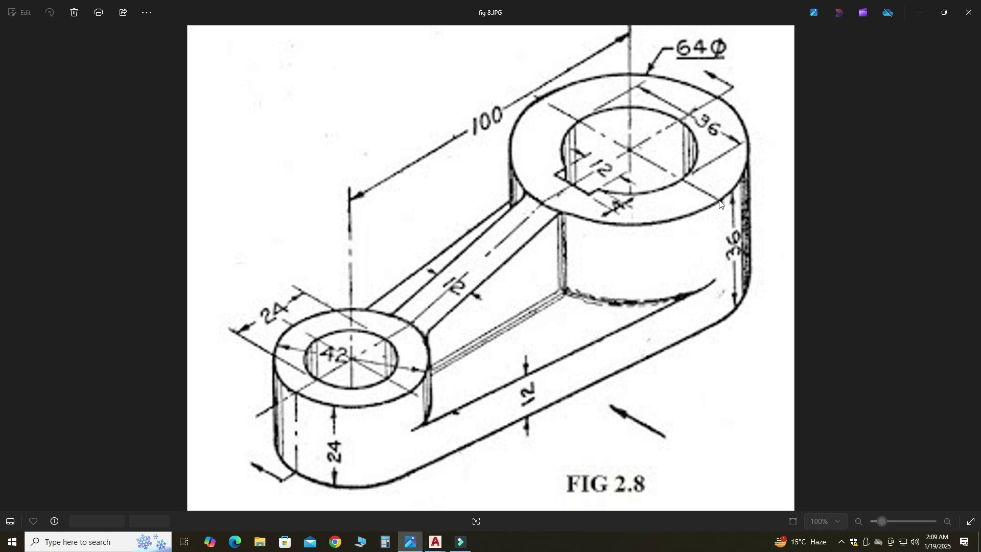
mouse_move(436, 546)
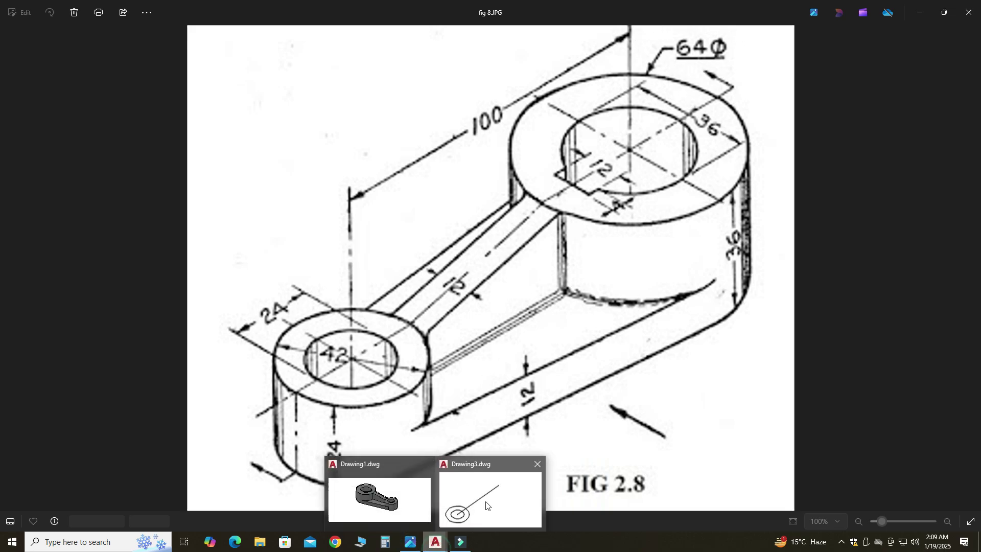
left_click(476, 497)
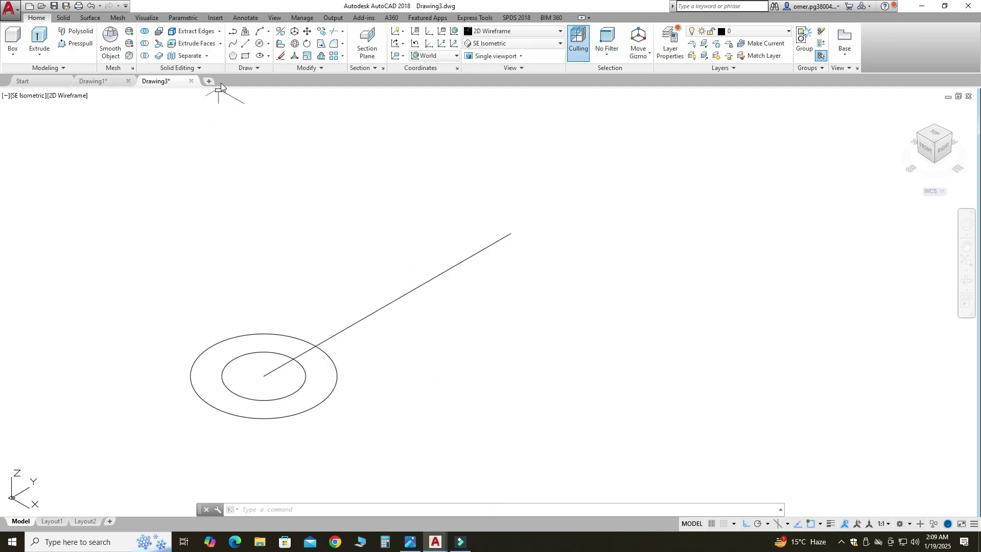
Step: Draw concentric 64 and 36 diameter hub circles at the line's far end
left_click(269, 44)
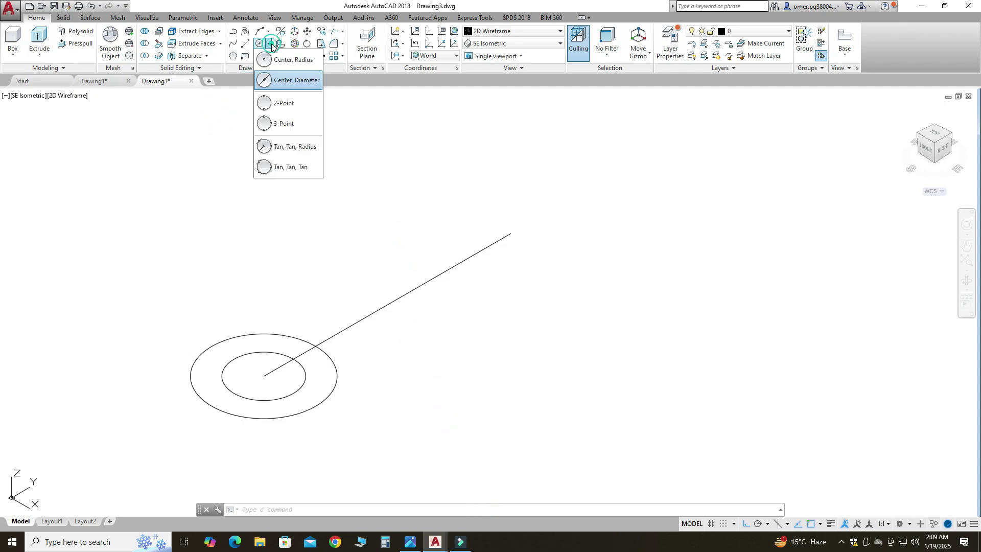
left_click(285, 80)
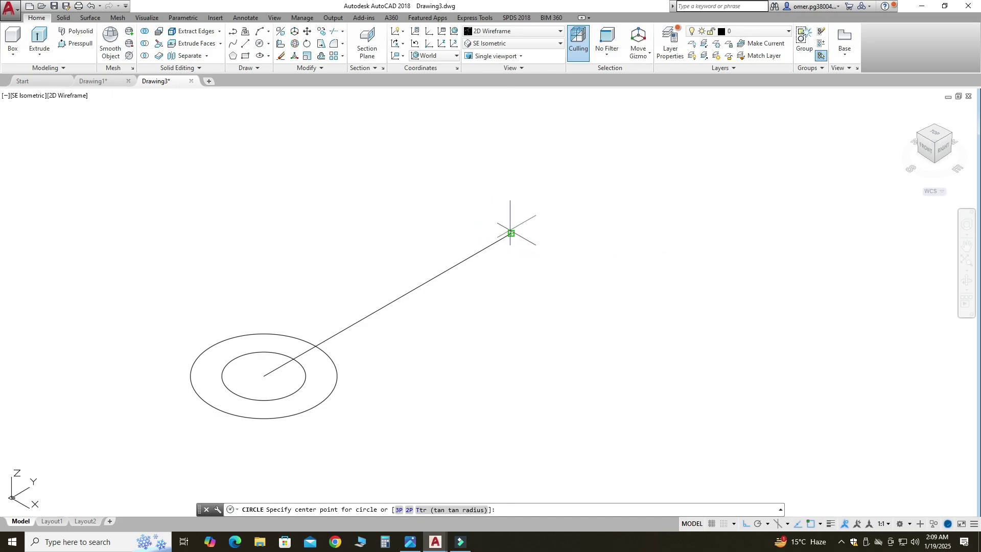
left_click(510, 233)
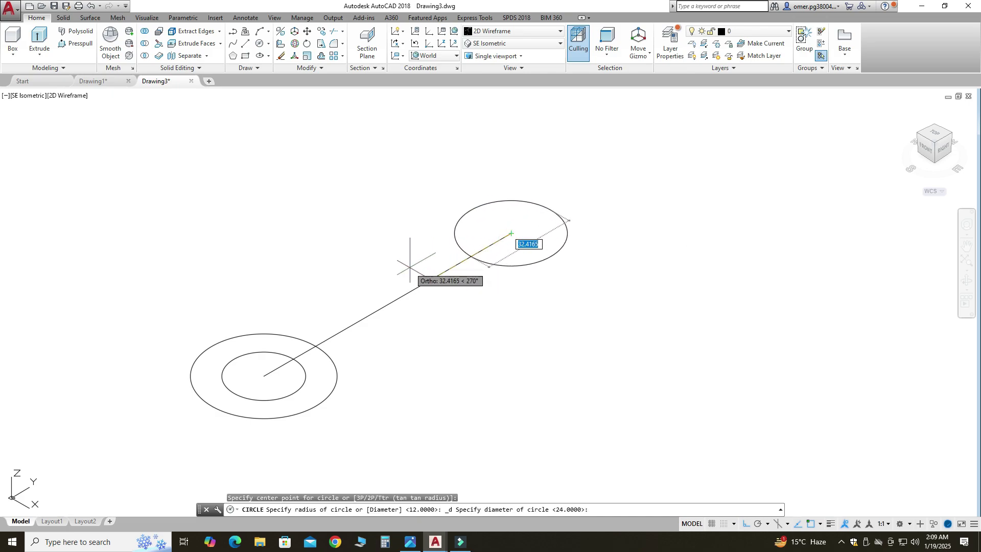
type("64")
key("Return")
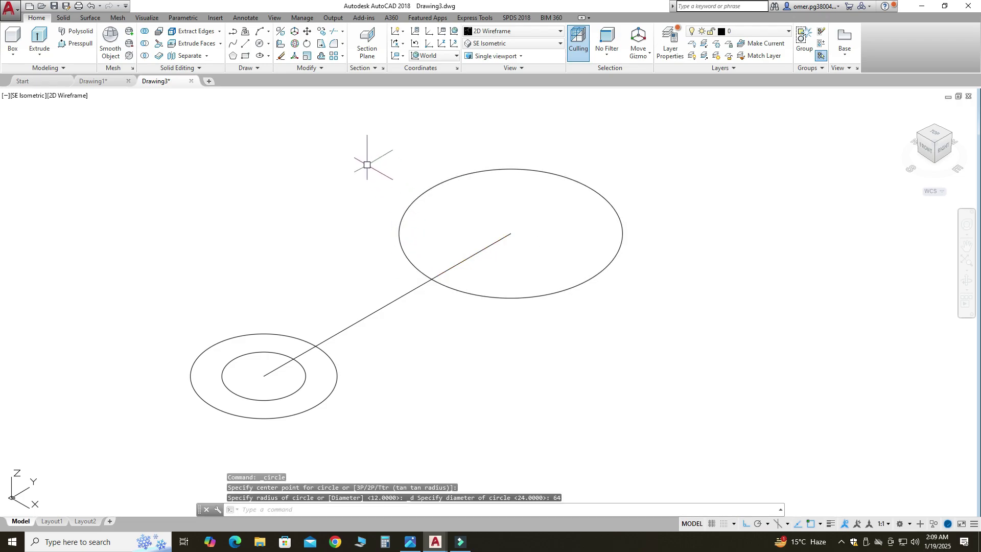
key("Escape")
left_click(269, 46)
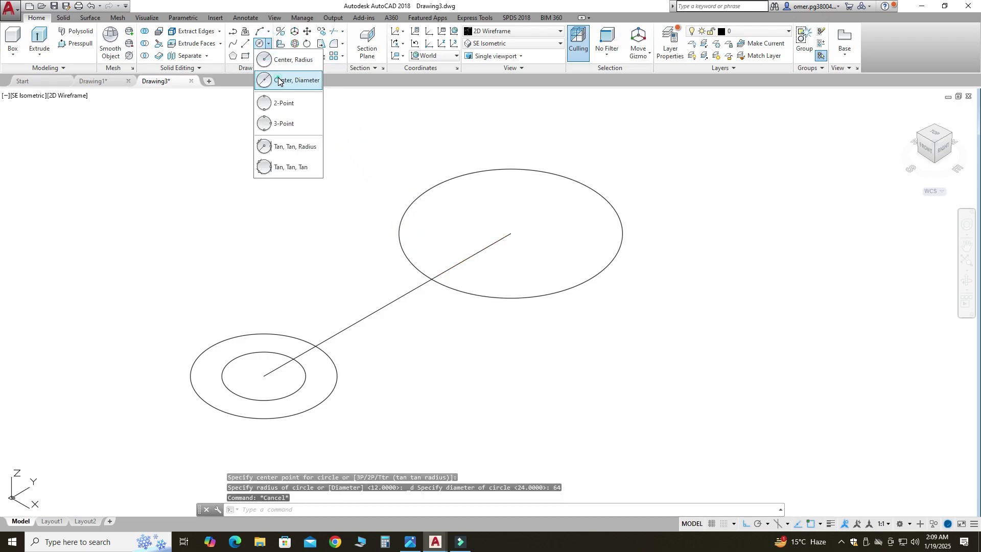
left_click(294, 80)
left_click(511, 233)
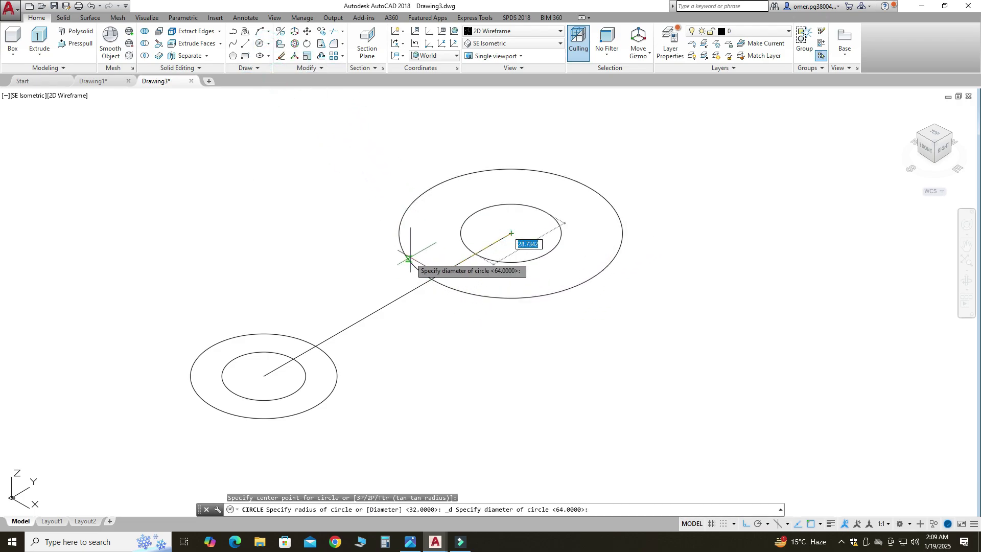
type("36")
key("Return")
key("Escape")
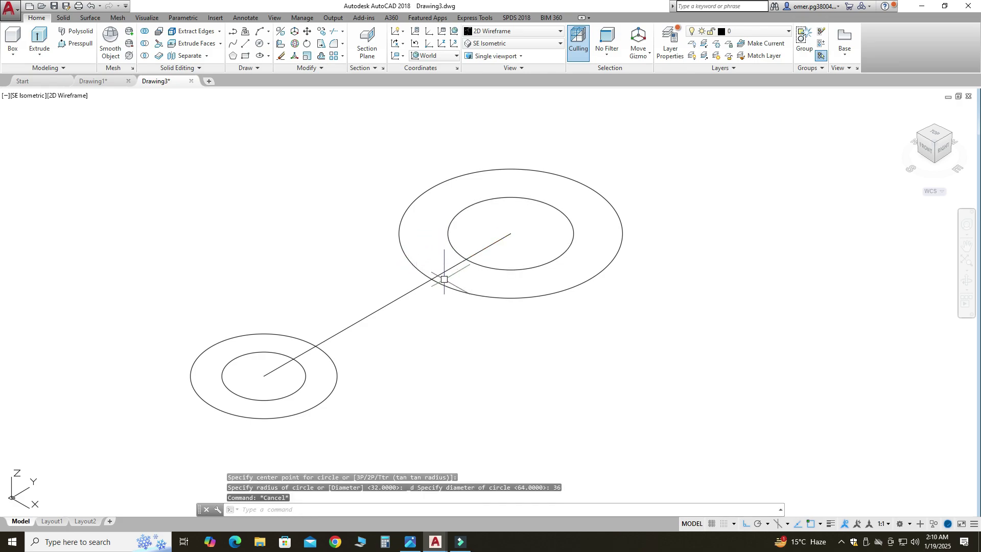
Step: Erase the 100-unit construction line
left_click(399, 343)
left_click(348, 281)
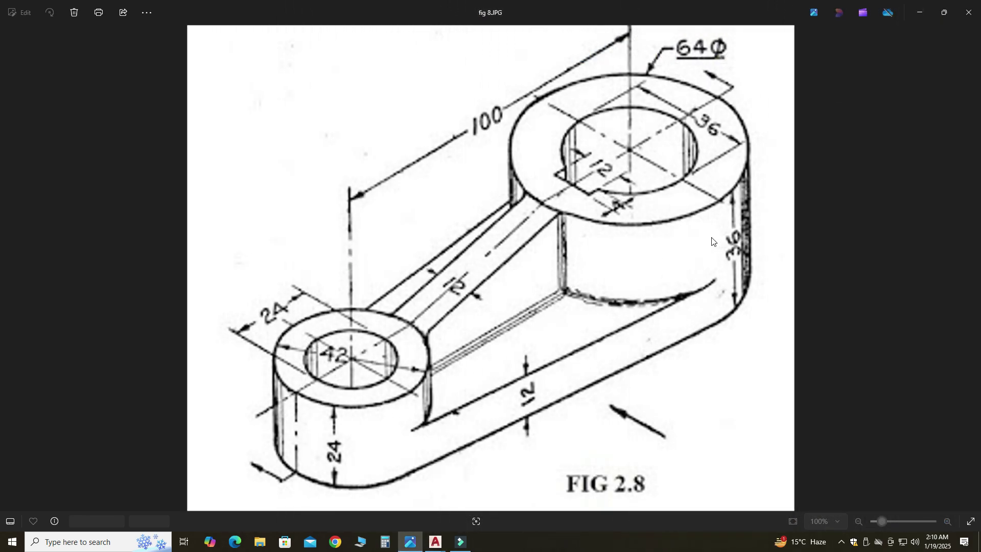
mouse_move(435, 541)
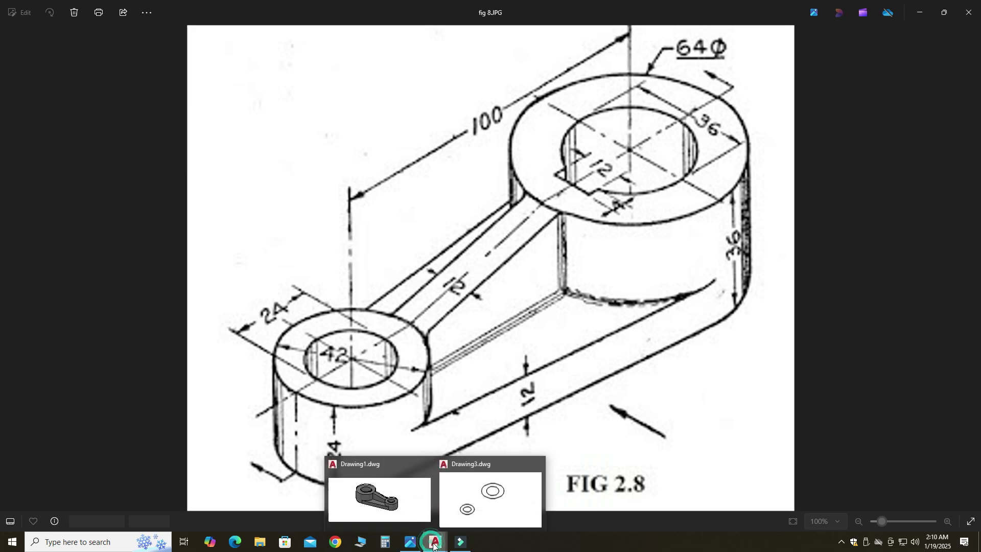
left_click(482, 492)
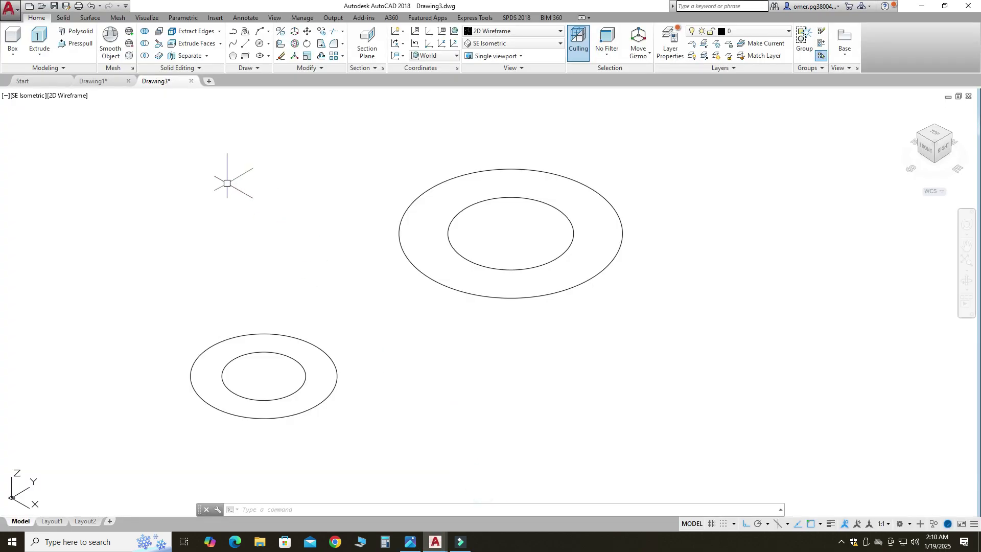
Step: Draw an upper line tangent to both the 64 and 42 outer circles
left_click(247, 45)
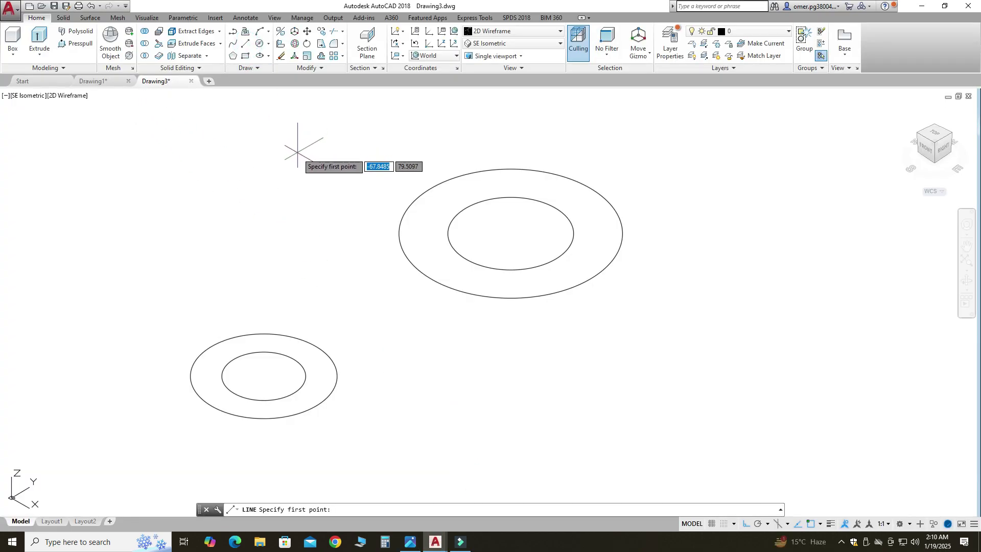
type("t")
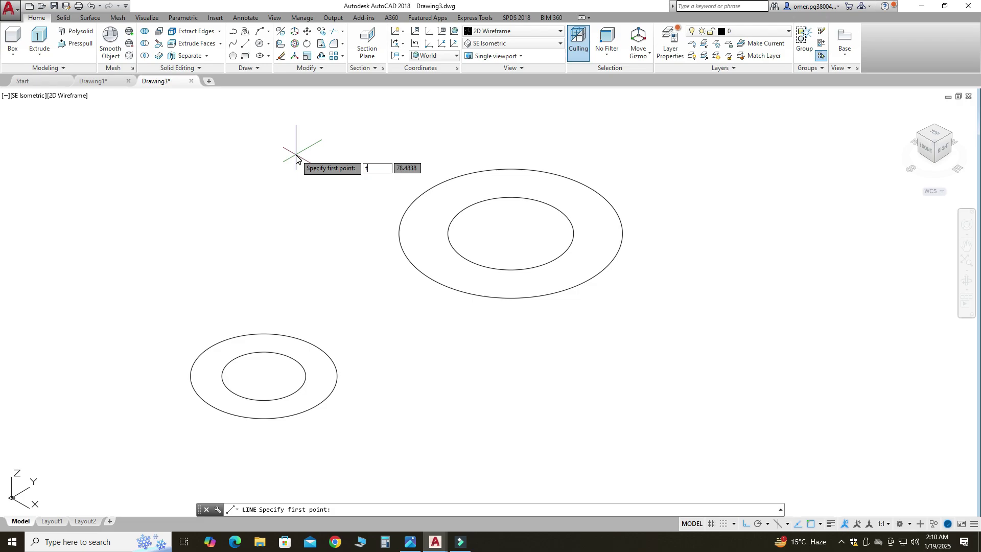
type("an")
key("Return")
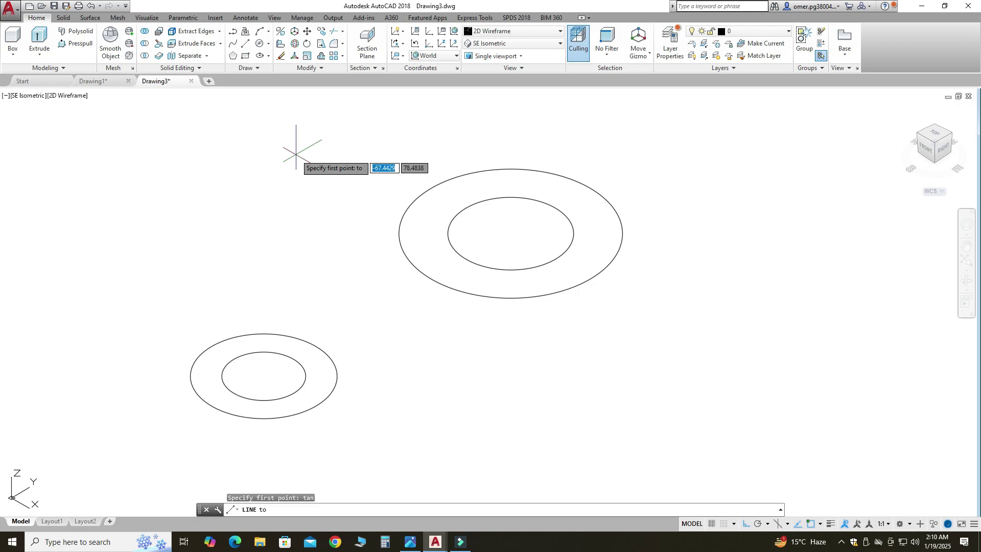
left_click(422, 193)
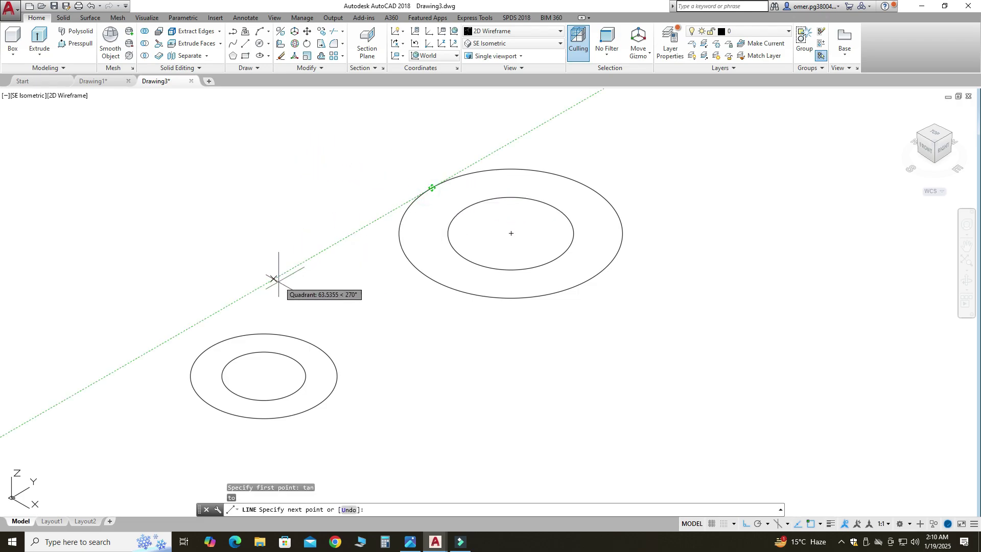
type("tan")
key("Return")
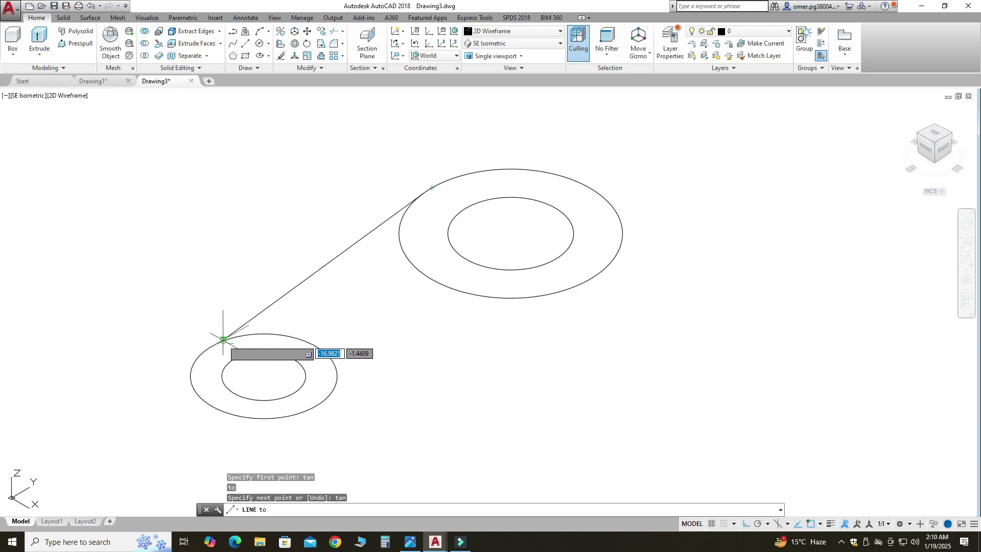
left_click(221, 340)
key("Escape")
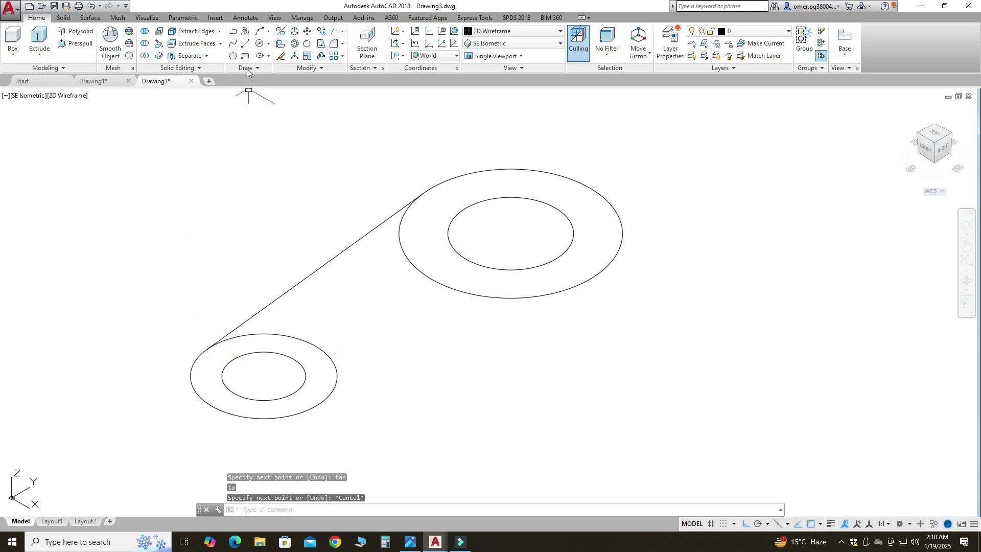
Step: Draw the second tangent line along the lower side of the two outer circles
left_click(247, 45)
type("tan")
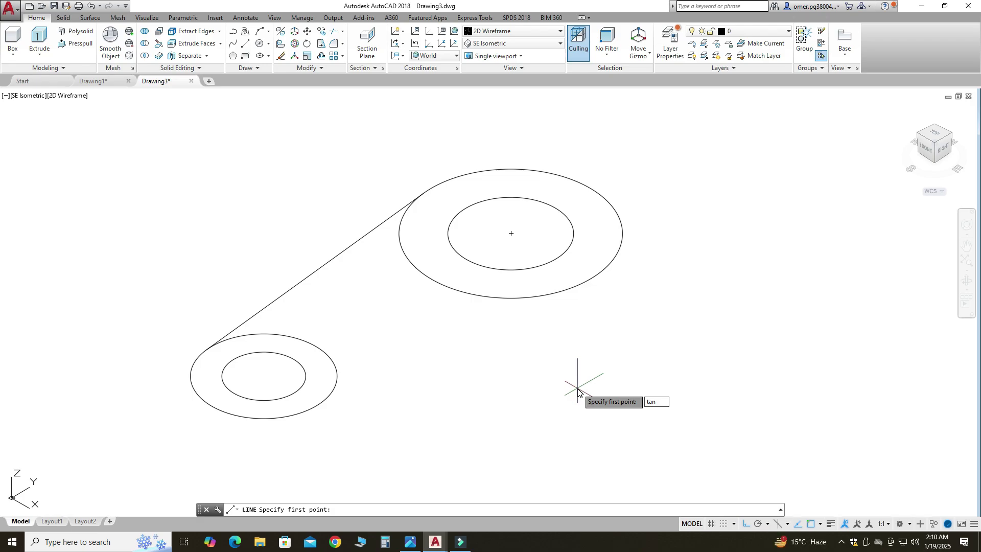
key("Return")
left_click(583, 283)
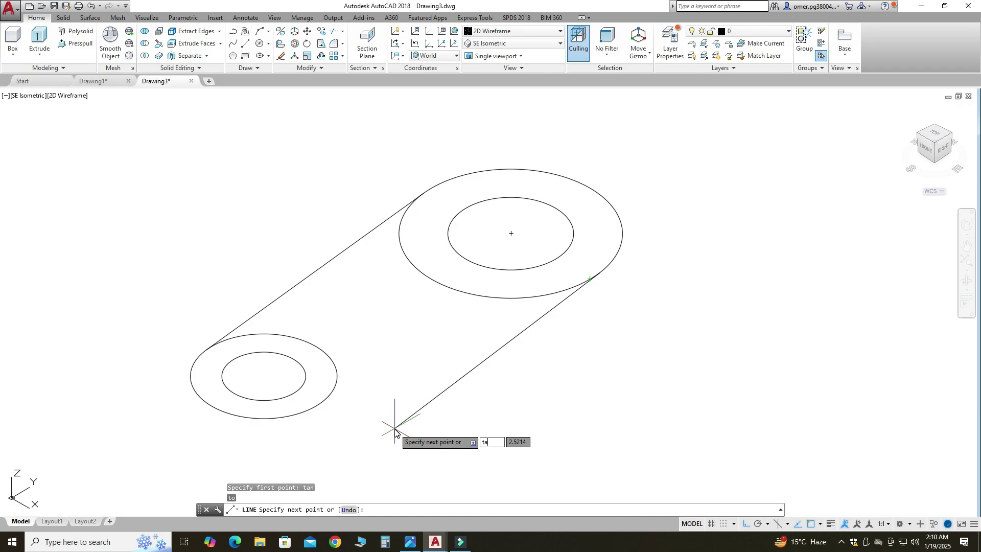
left_click(302, 406)
key("Escape")
scroll(381, 347, "down", 2)
scroll(307, 327, "up", 2)
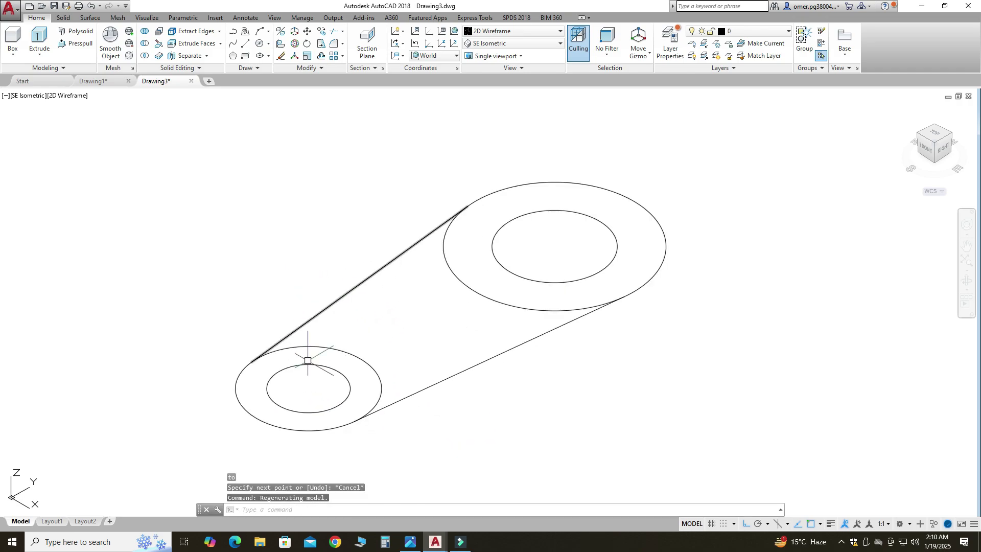
left_click(410, 541)
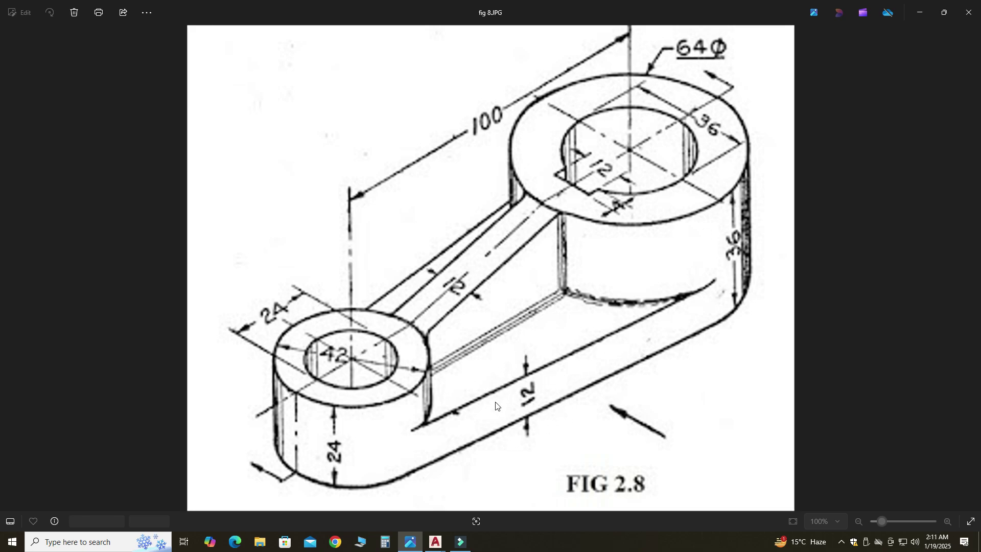
Step: Press-pull the small boss ring up 24 into a hollow cylinder
mouse_move(433, 544)
left_click(494, 501)
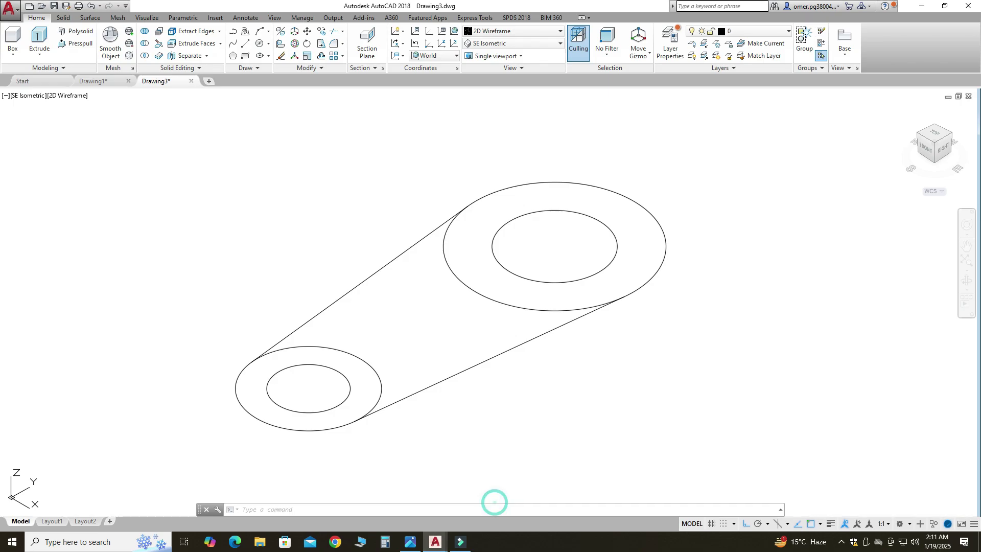
left_click(75, 44)
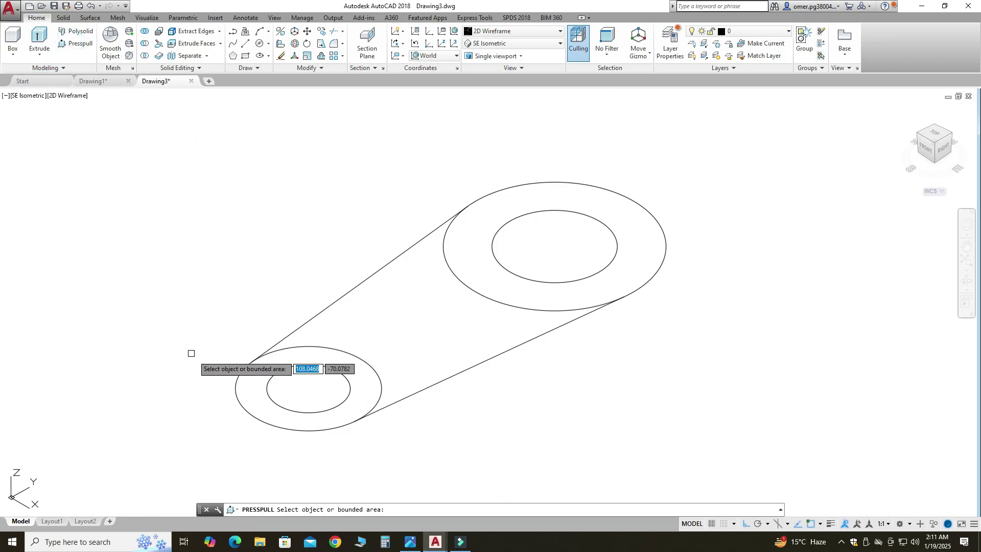
left_click(256, 386)
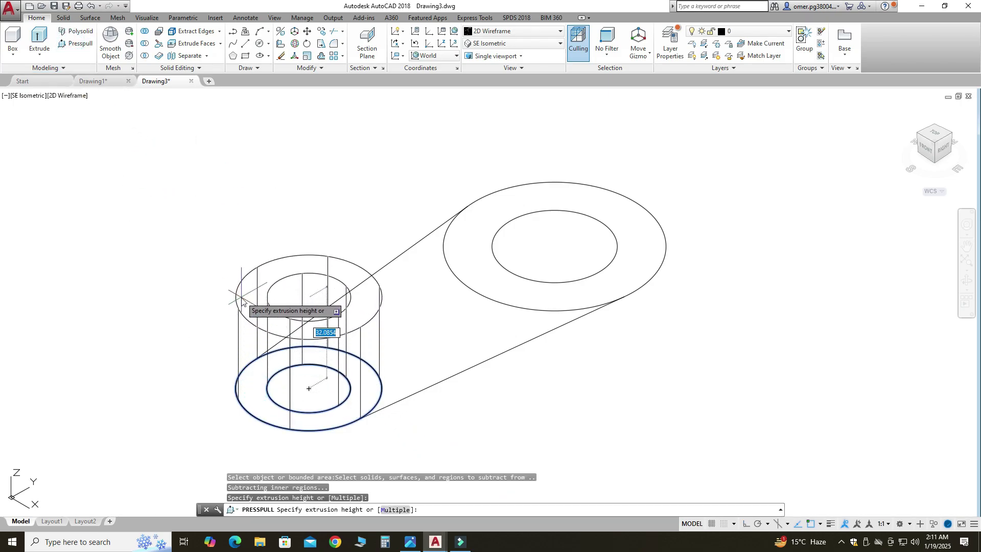
type("24")
key("Return")
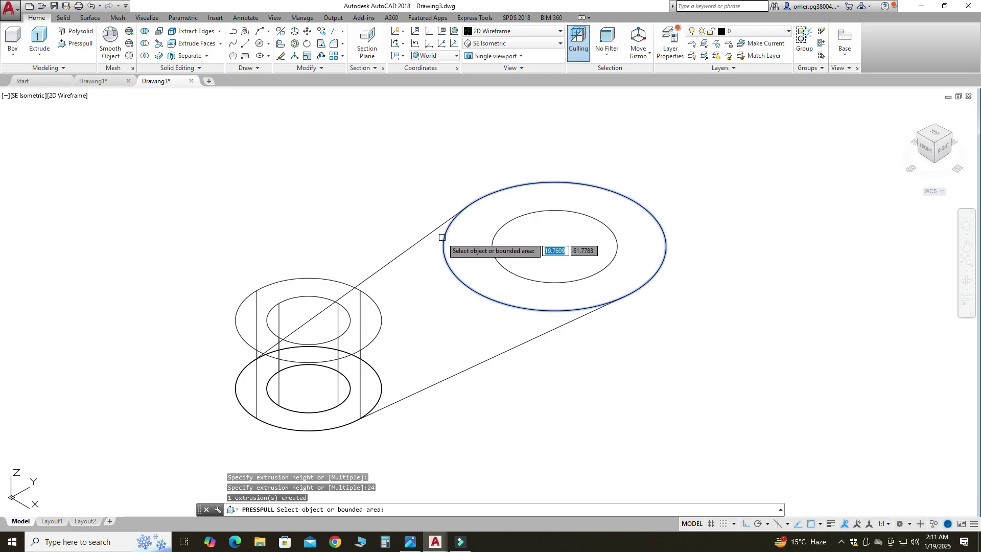
Step: Pick the large hub ring, then press-pull the region between the bosses up 12
left_click(408, 541)
left_click(406, 546)
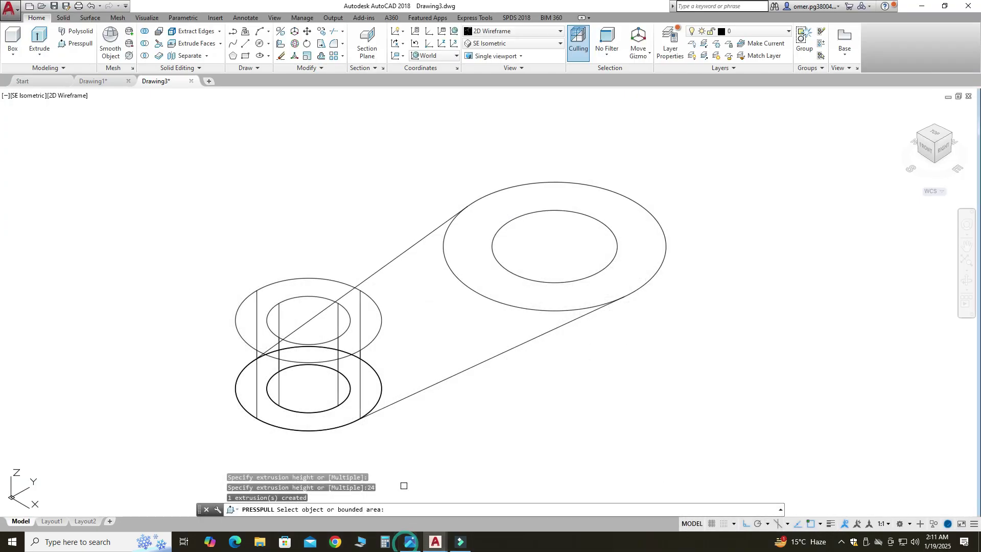
left_click(491, 206)
left_click(555, 245)
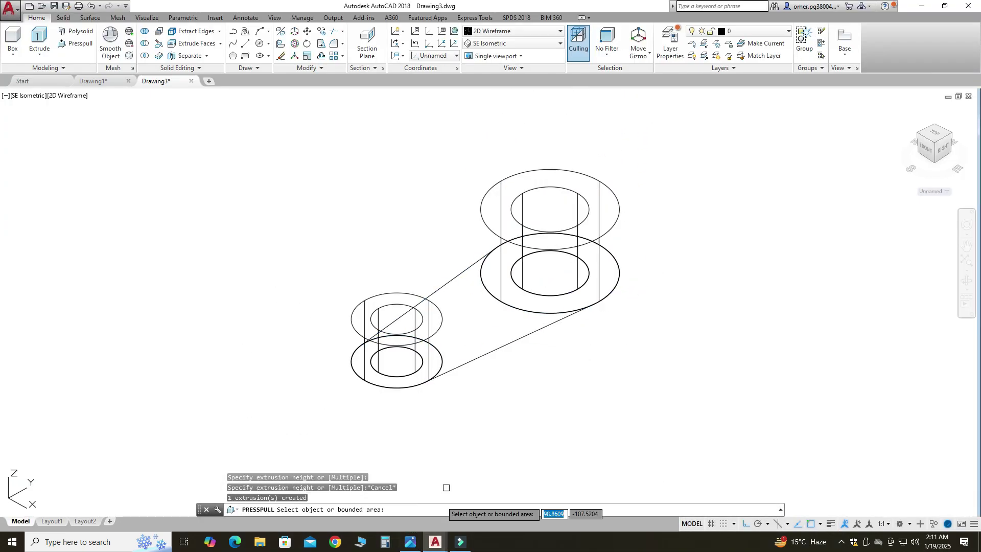
left_click(410, 541)
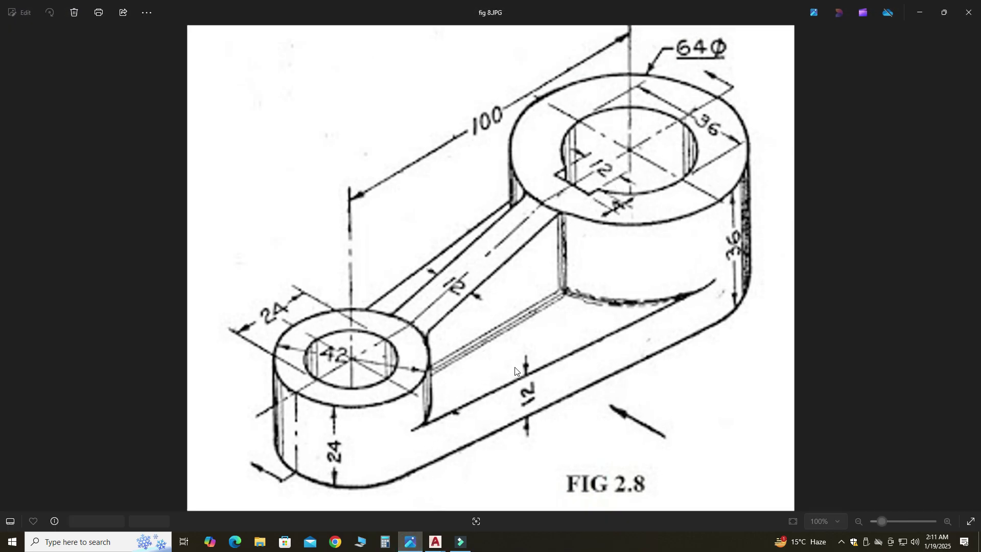
mouse_move(434, 542)
left_click(482, 499)
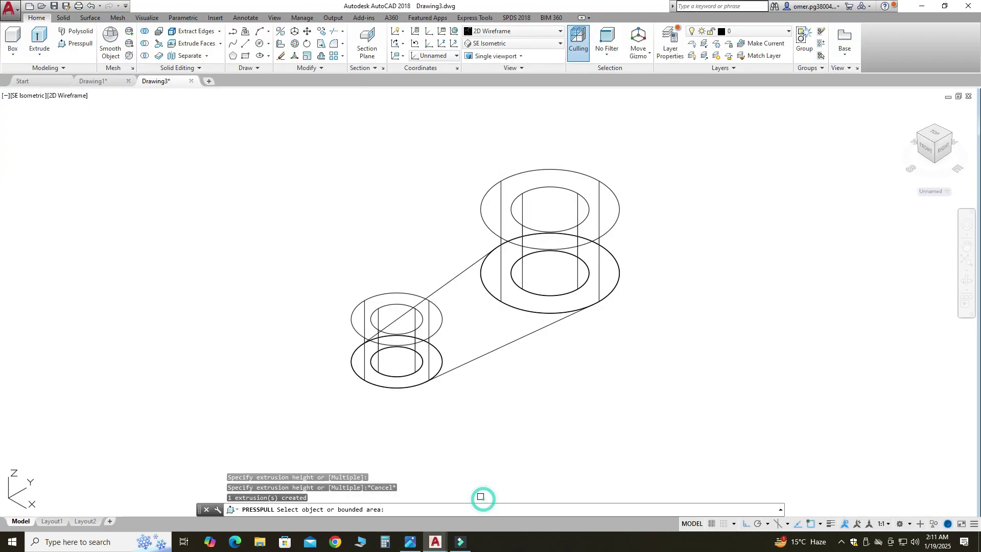
left_click(480, 315)
type("1")
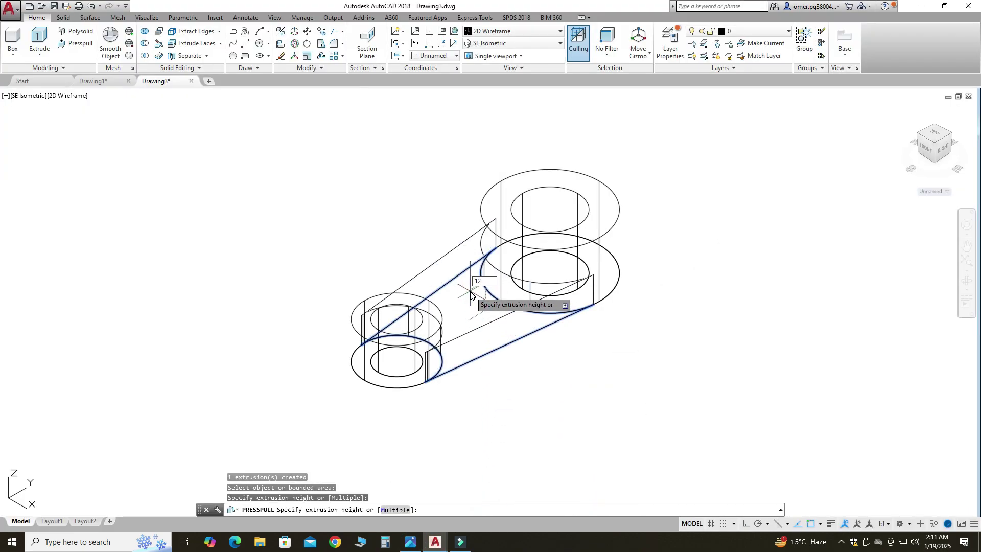
type("2")
key("Return")
key("Return")
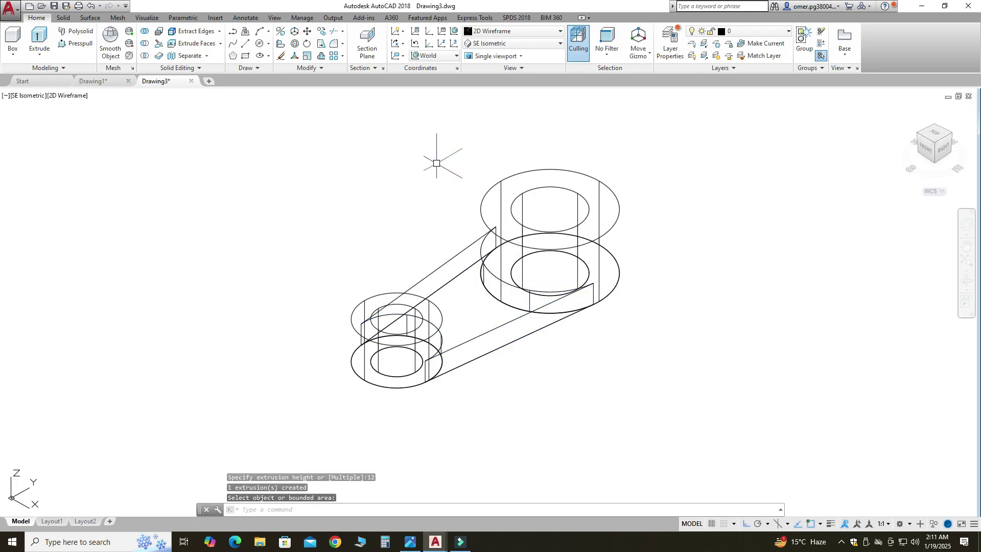
Step: Switch the visual style to Shades of Gray to display the solid lever
left_click(539, 32)
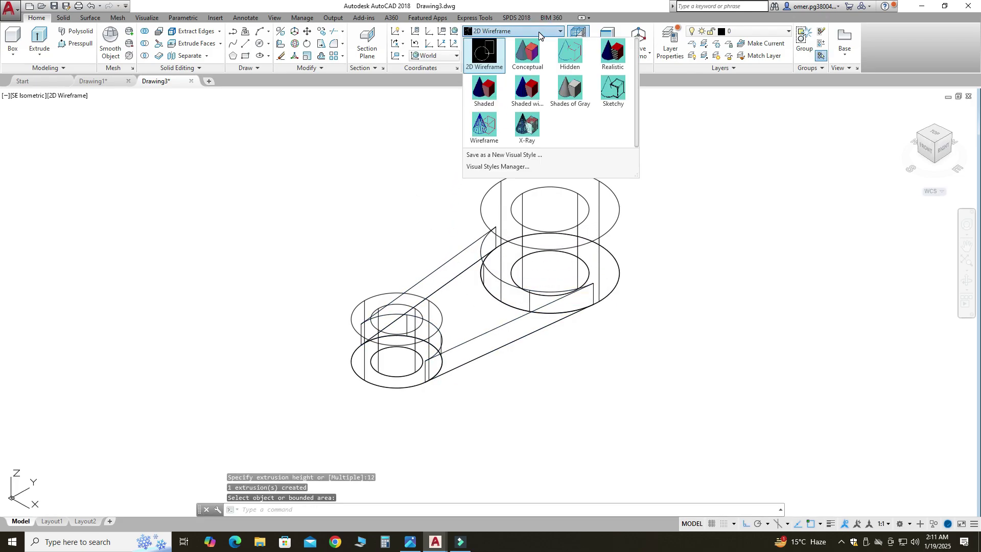
left_click(568, 92)
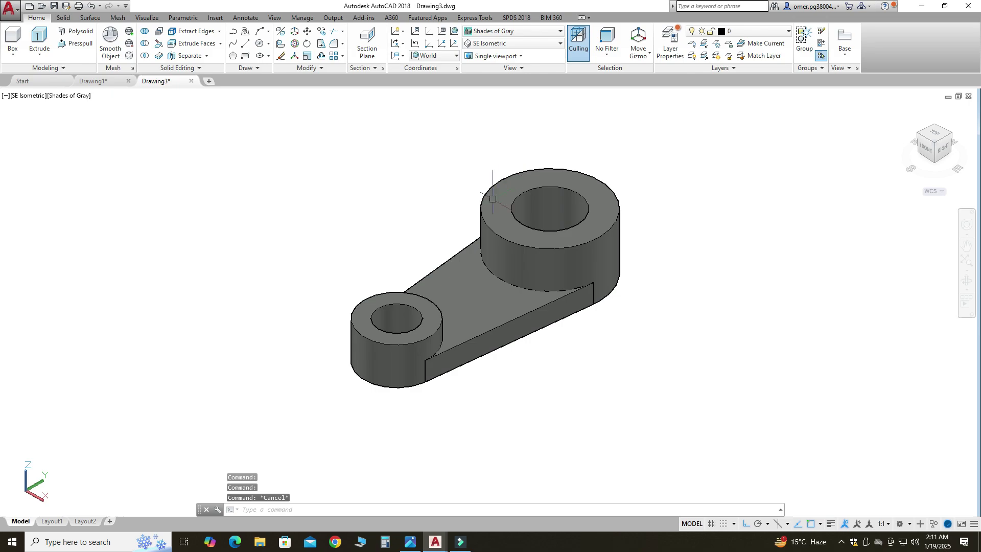
scroll(485, 256, "up", 2)
scroll(274, 213, "down", 2)
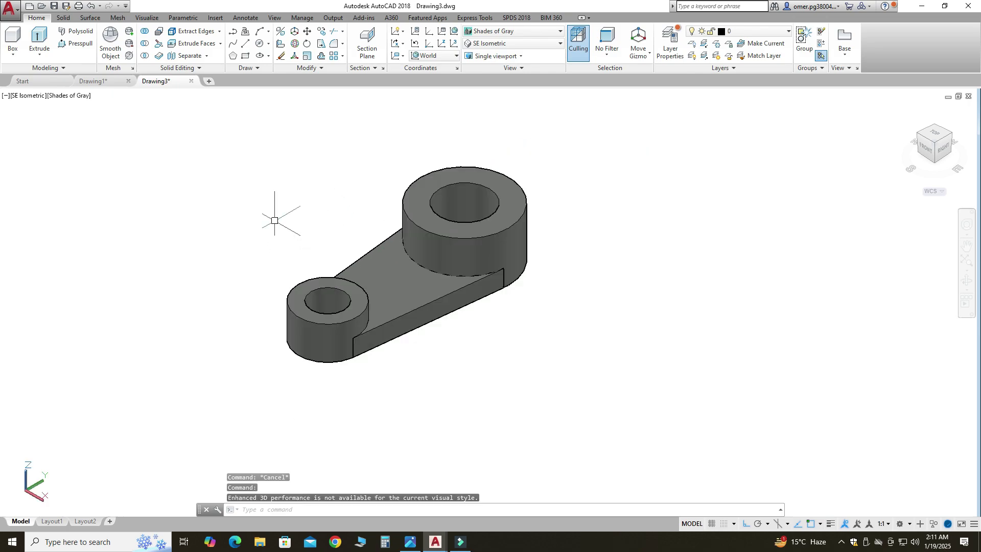
left_click(423, 230)
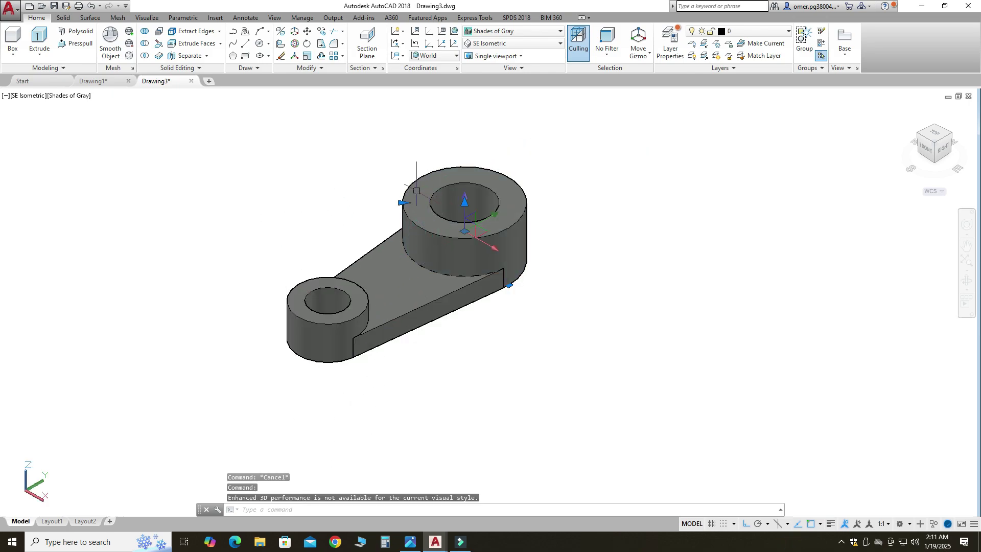
key("Escape")
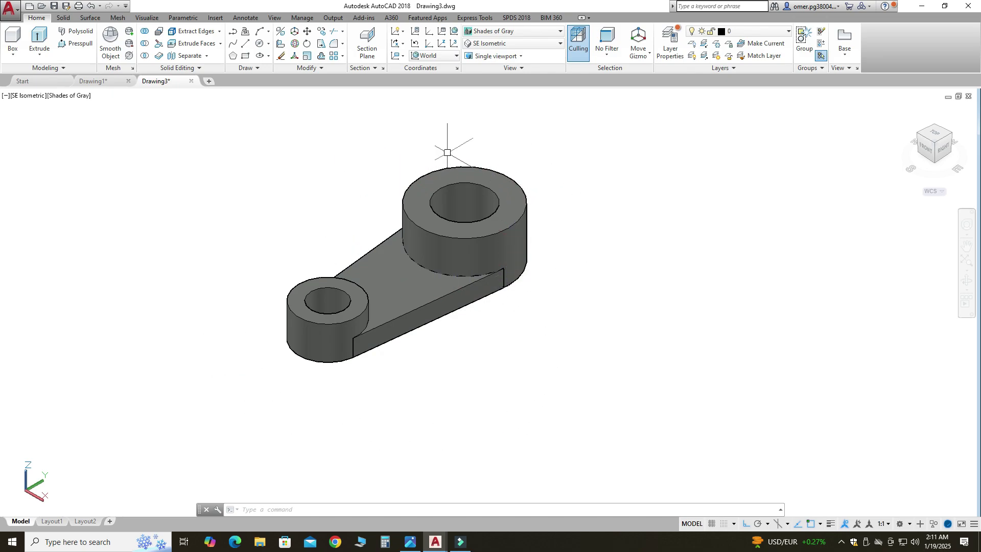
Step: Compute 100 − 21 − 32 = 47 in Calculator beside the reference drawing
left_click(410, 541)
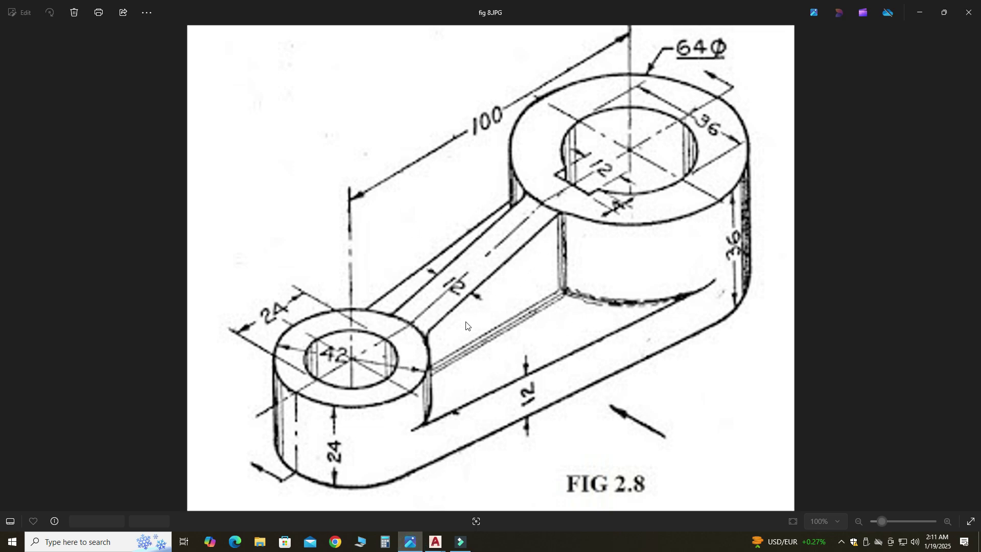
left_click(390, 546)
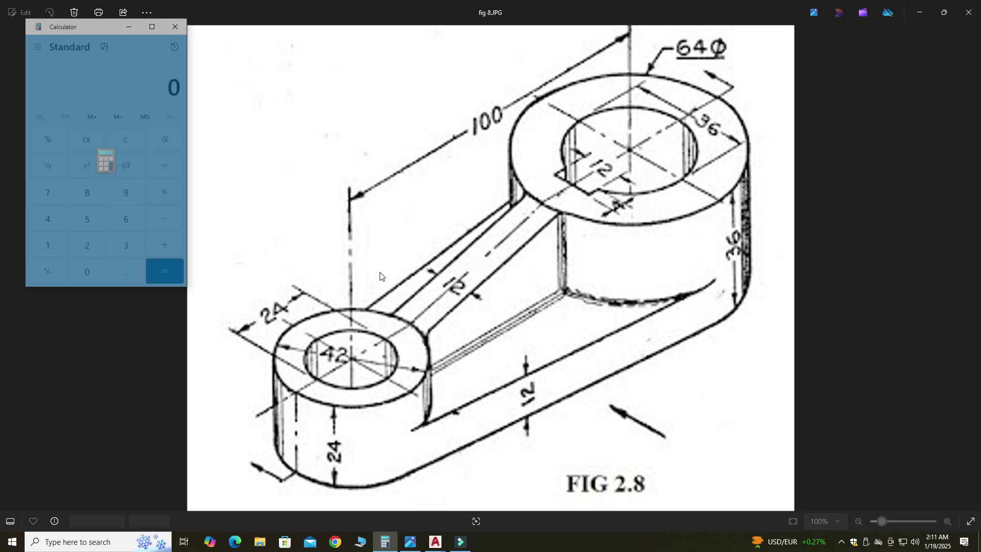
left_click_drag(106, 32, 164, 81)
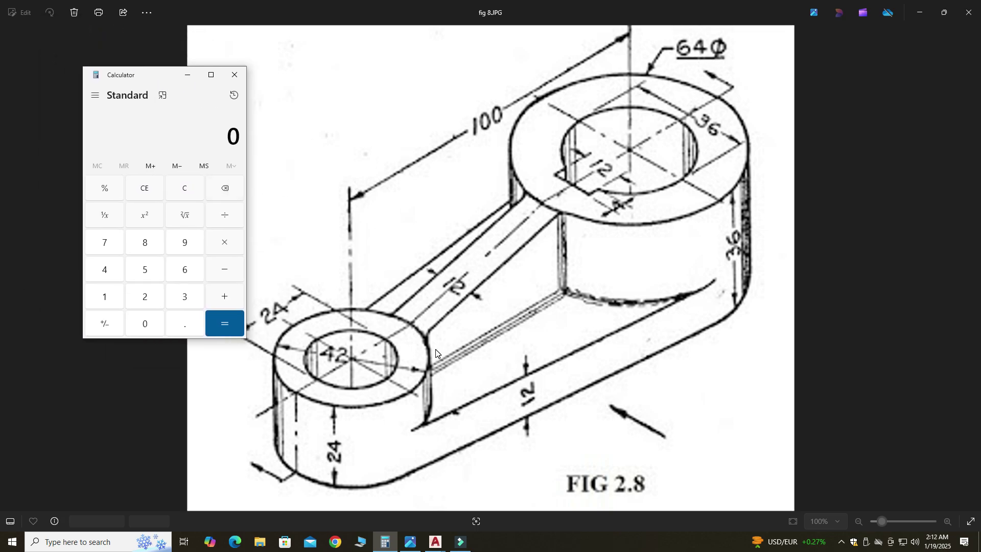
left_click(107, 299)
double_click(143, 320)
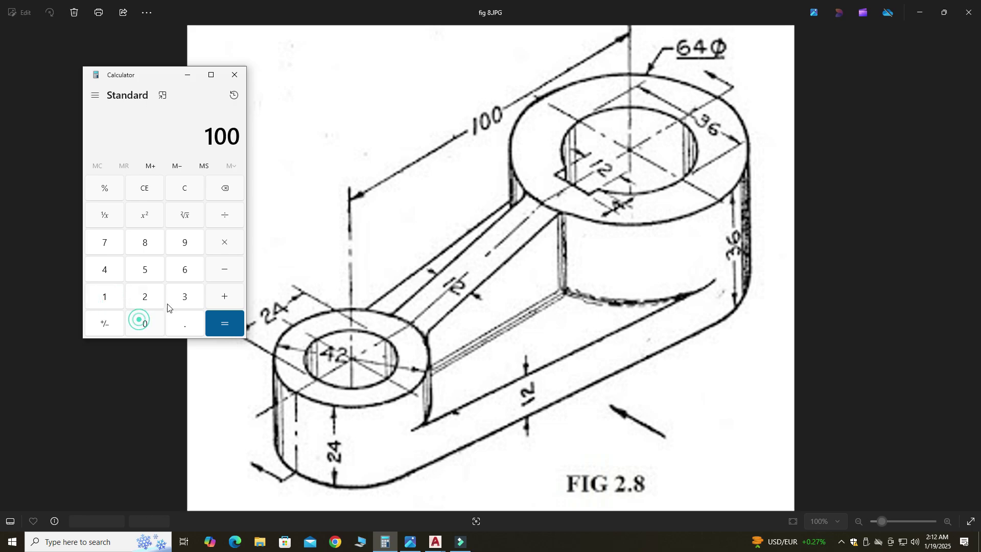
left_click(223, 269)
left_click(145, 296)
left_click(105, 295)
left_click(224, 269)
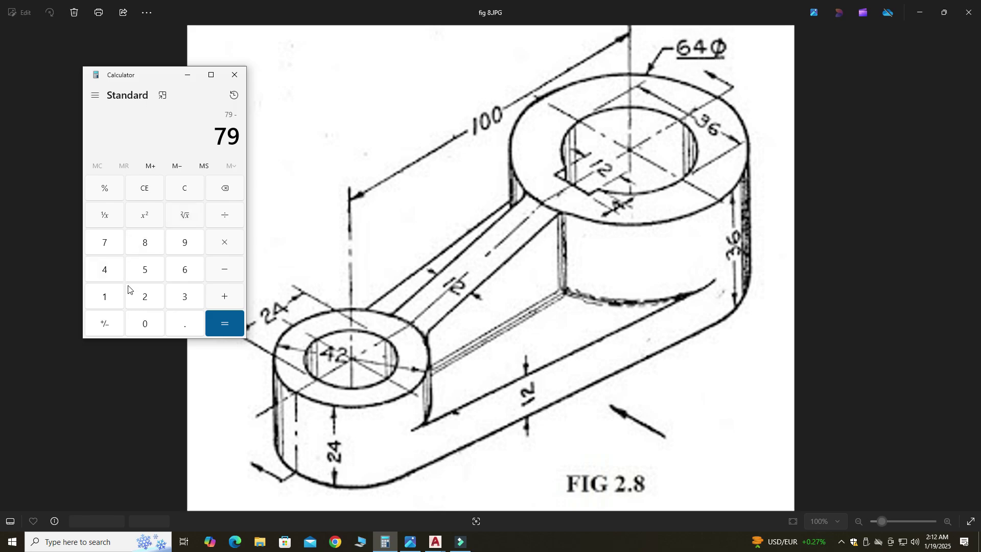
left_click(177, 296)
left_click(145, 296)
left_click(224, 323)
Step: Close Calculator and return to the Drawing3 model
left_click(235, 74)
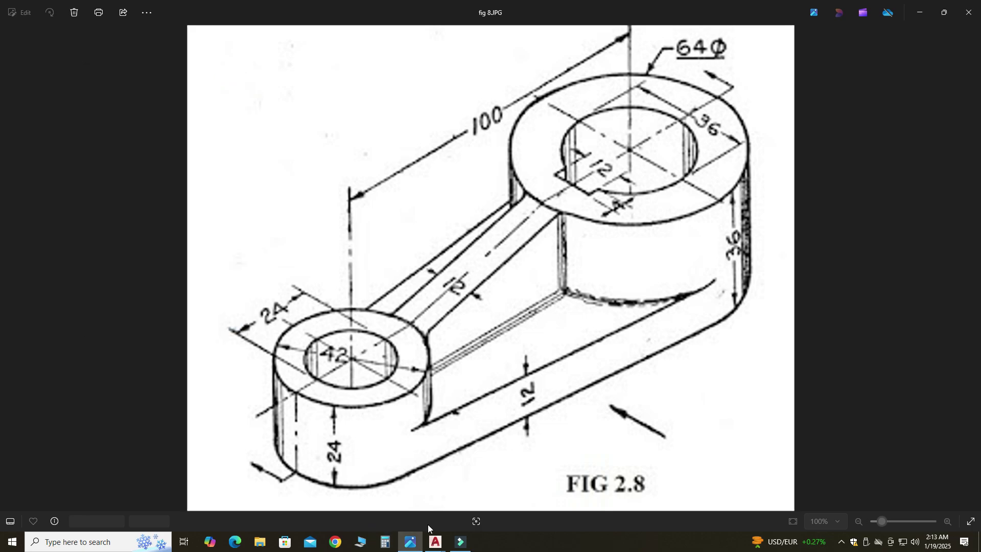
mouse_move(433, 543)
left_click(515, 491)
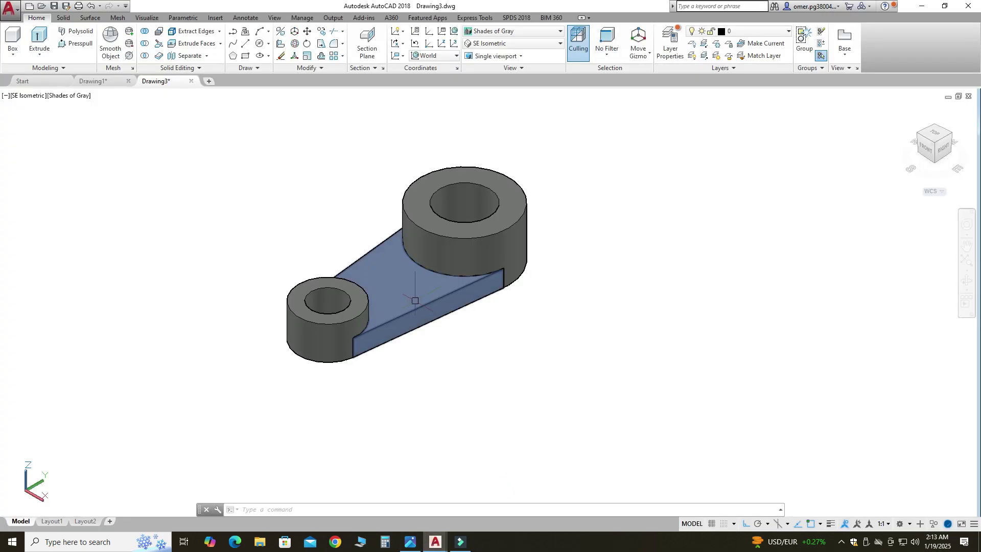
Step: Set the UCS to Right and draw a 47-unit line to the right of the model
left_click(434, 56)
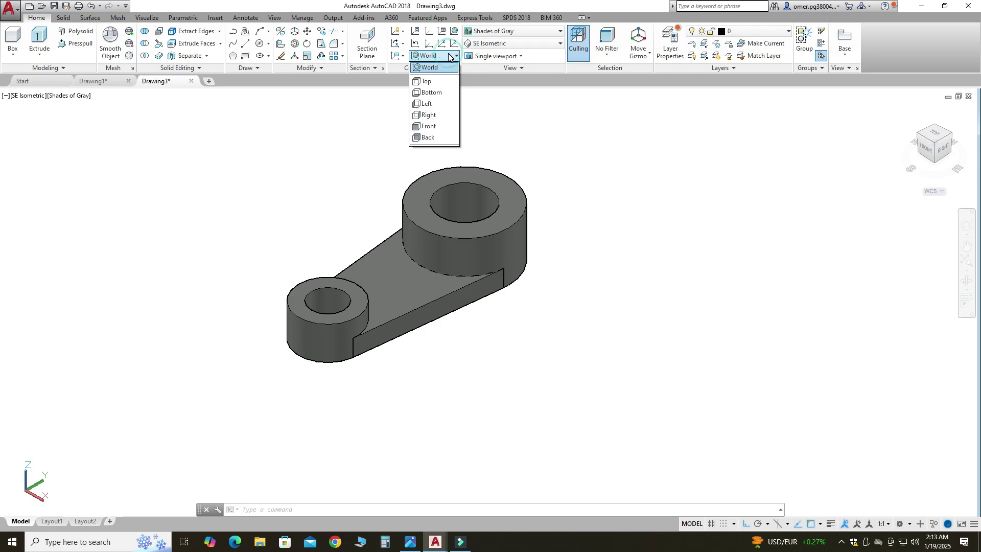
left_click(422, 116)
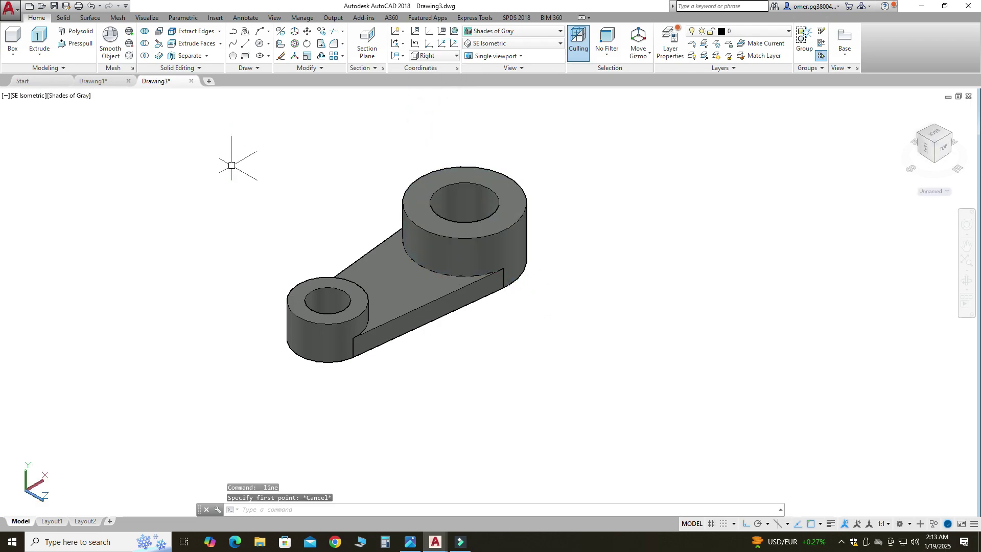
left_click(246, 44)
key("Escape")
left_click(247, 45)
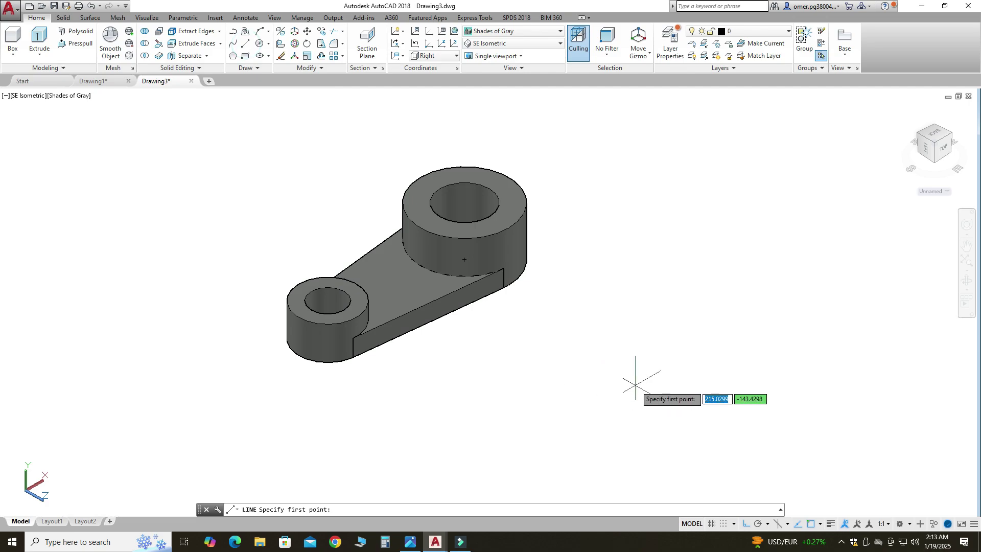
left_click(677, 362)
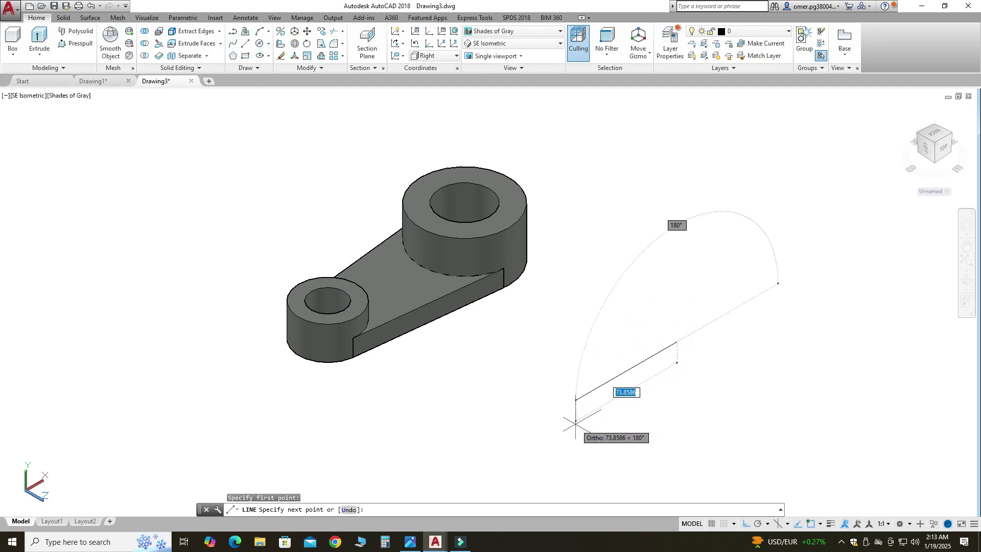
type("47")
key("Return")
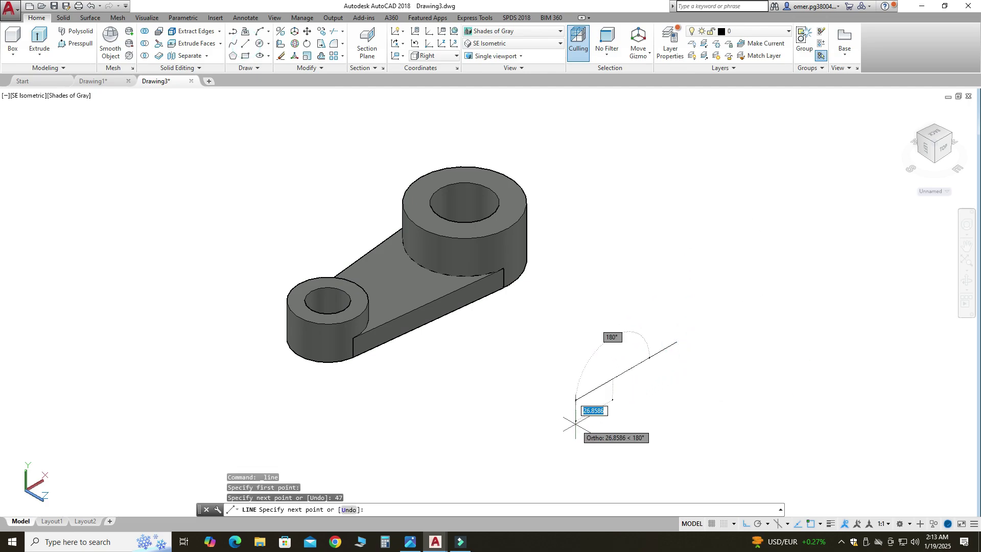
key("Escape")
Step: Add a 24-unit vertical line and a 12-unit line to the outline
left_click(245, 44)
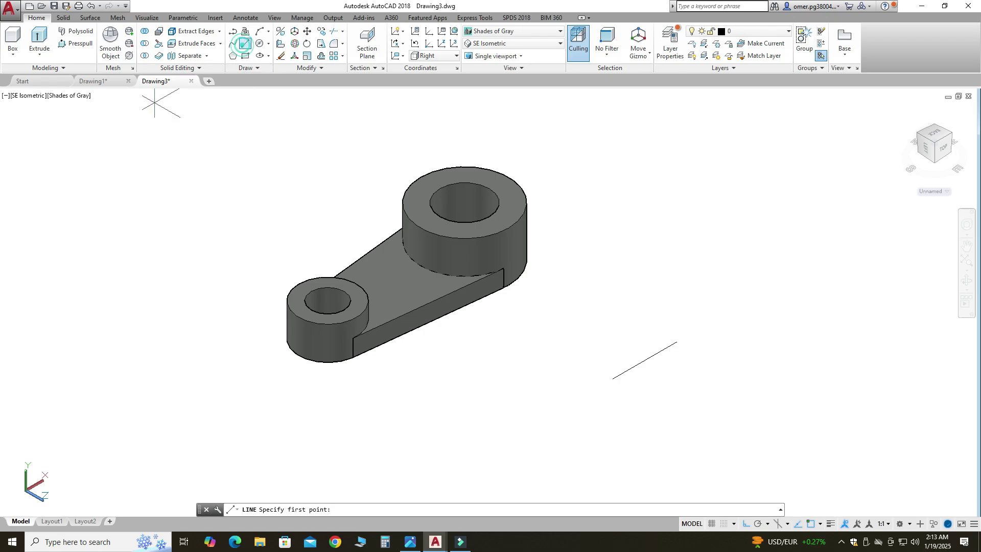
left_click(677, 342)
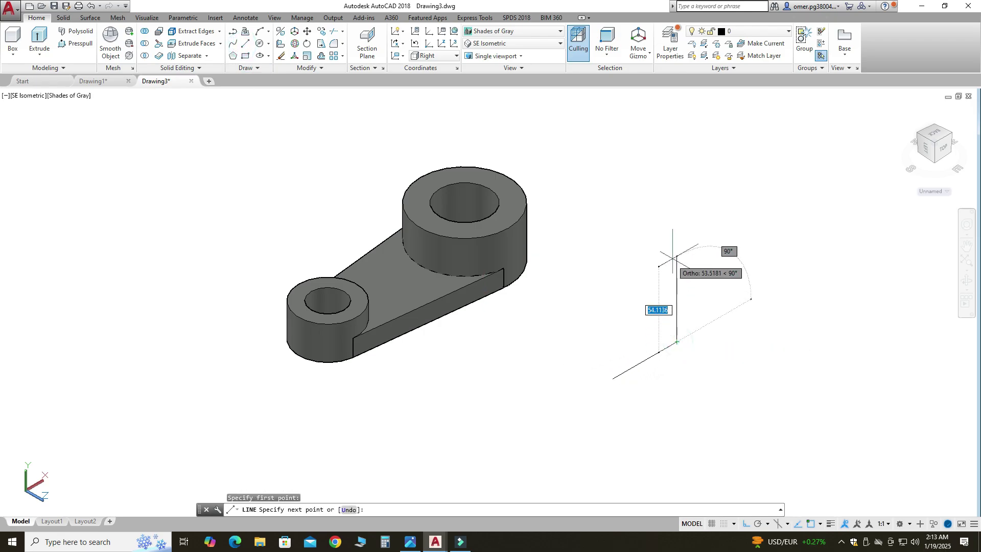
type("24")
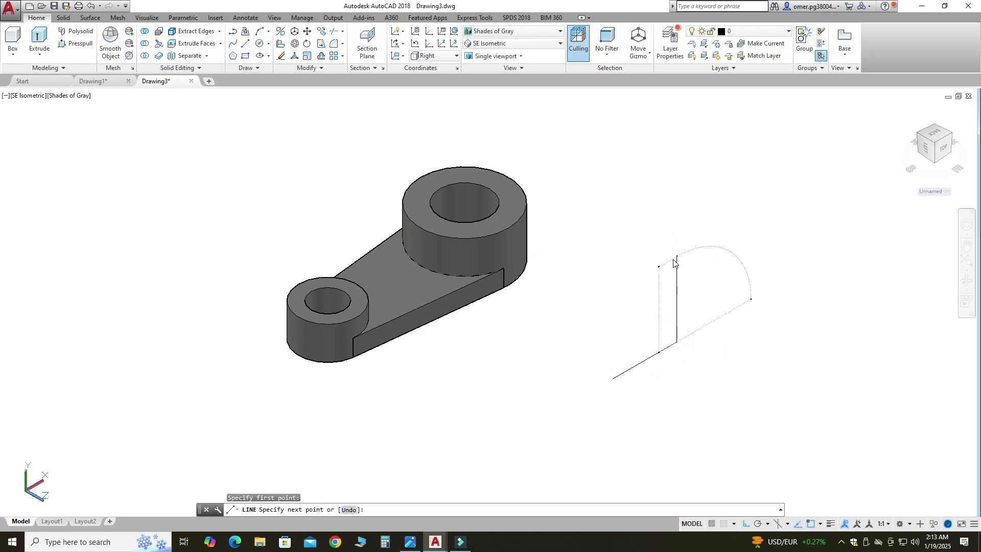
key("Return")
key("Escape")
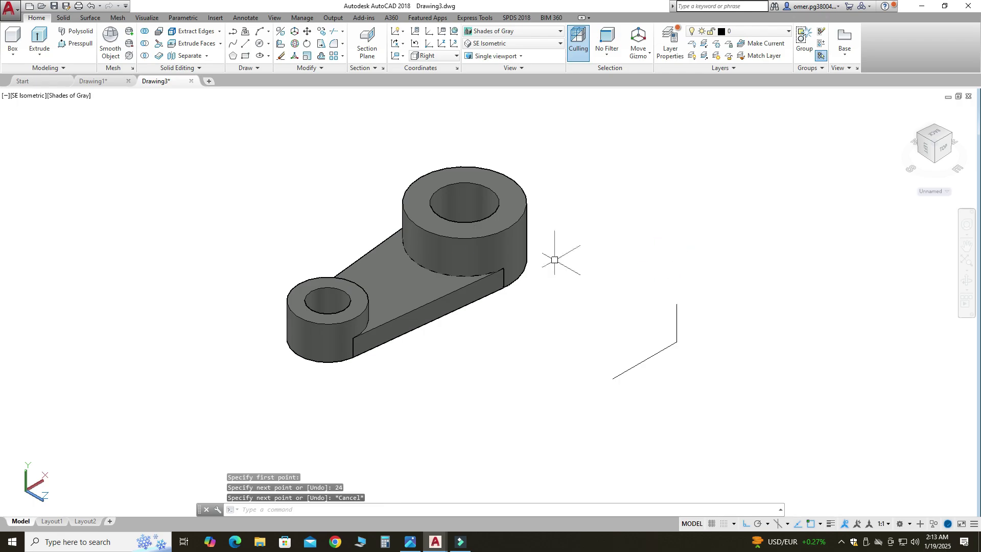
left_click(244, 45)
left_click(612, 379)
type("12")
key("Return")
key("Escape")
scroll(675, 332, "up", 4)
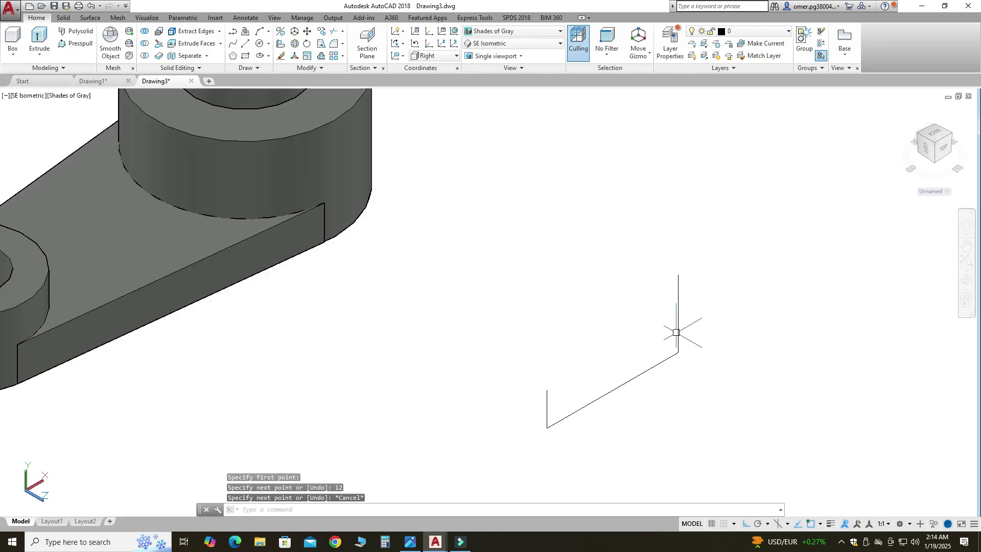
Step: Abandon the next line and bring up the fig 8.JPG reference drawing
left_click(245, 44)
left_click(678, 276)
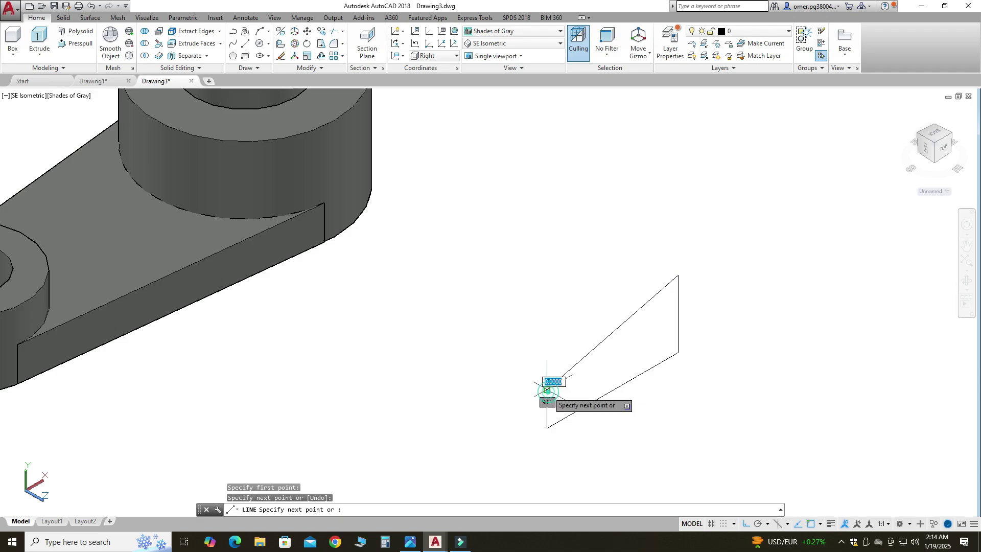
key("Escape")
scroll(567, 391, "down", 3)
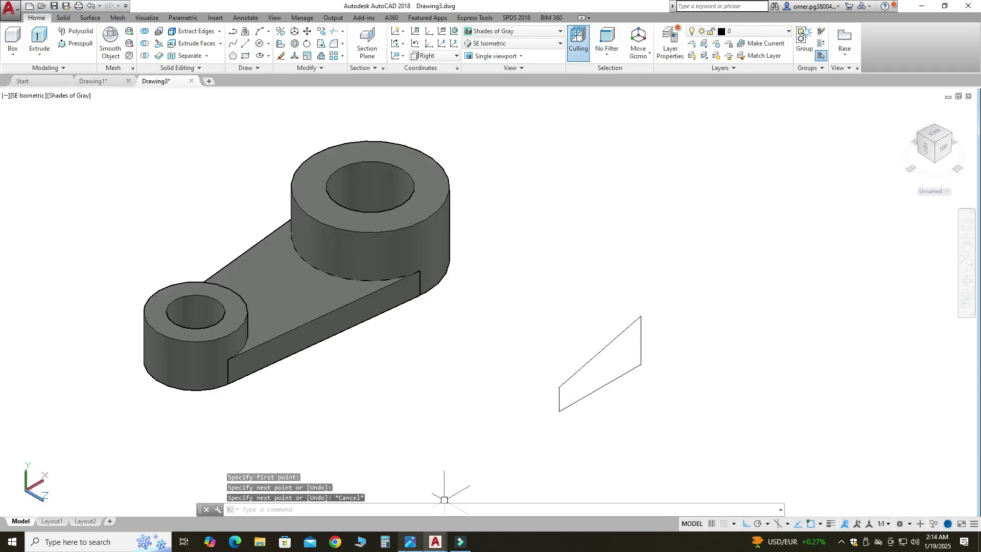
left_click(412, 544)
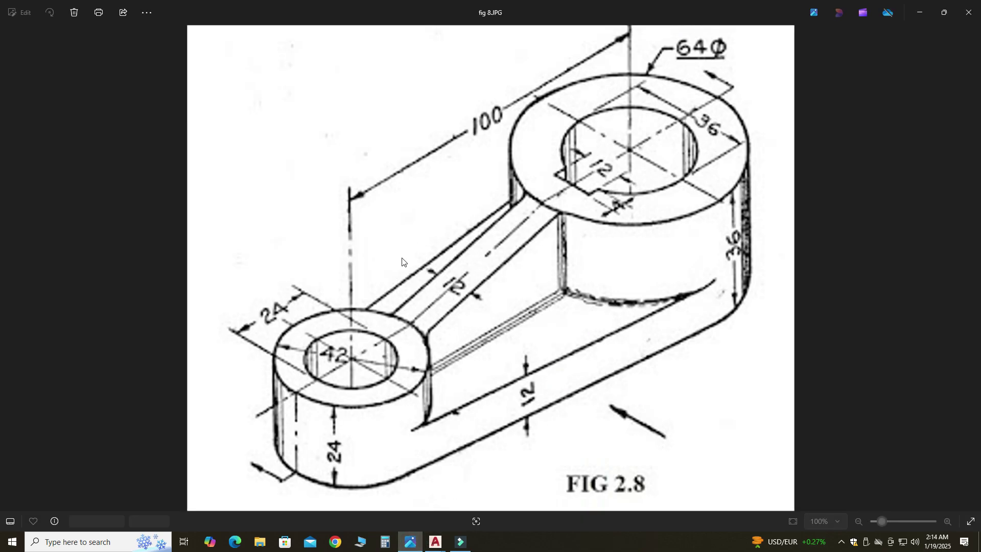
Step: Back in Drawing3, press-pull the four-sided wedge outline 12 units into a solid
mouse_move(436, 542)
left_click(482, 503)
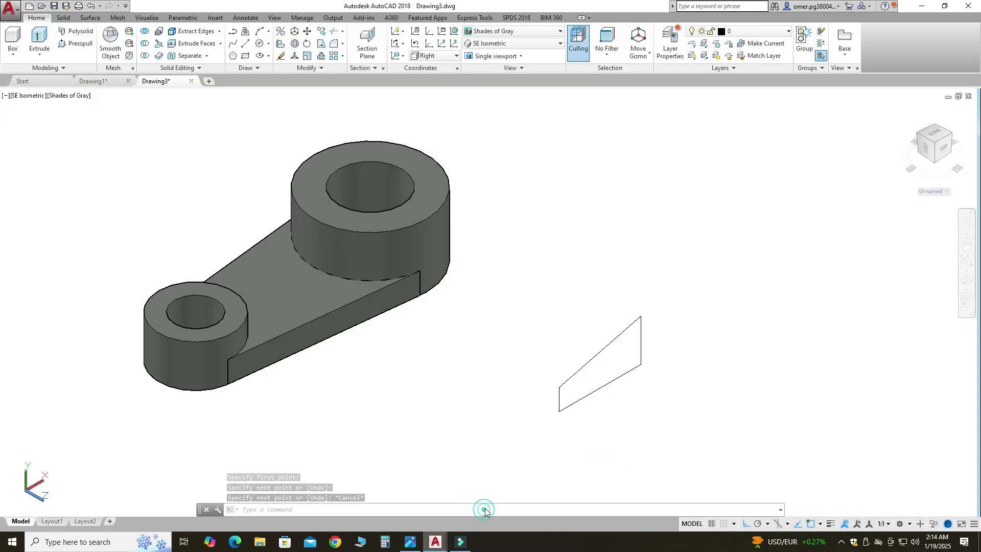
left_click(75, 48)
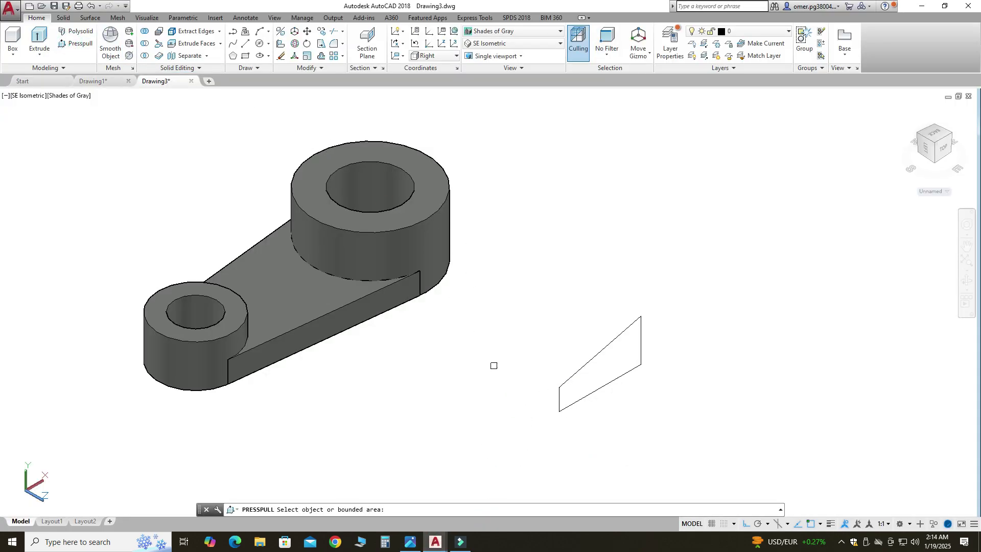
left_click(607, 359)
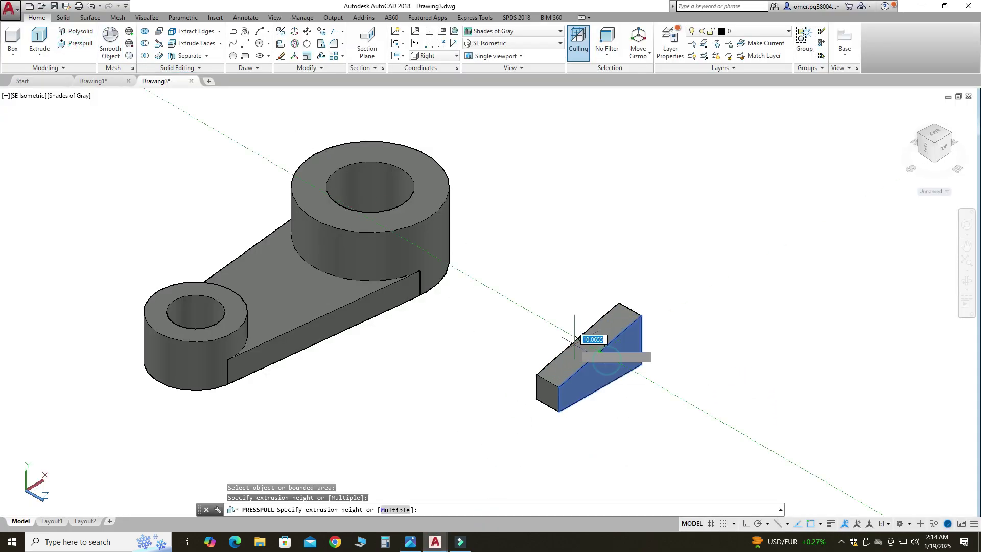
type("12")
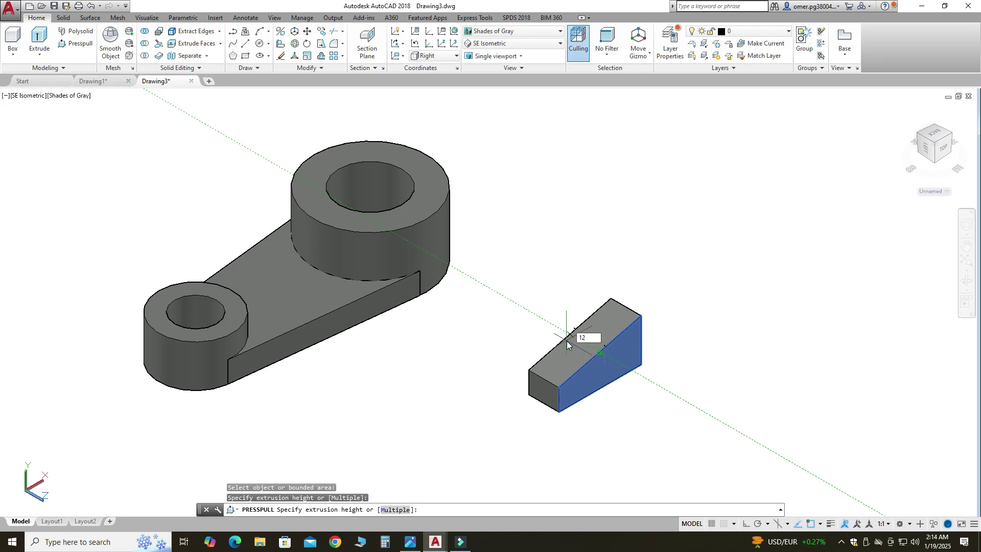
key("Return")
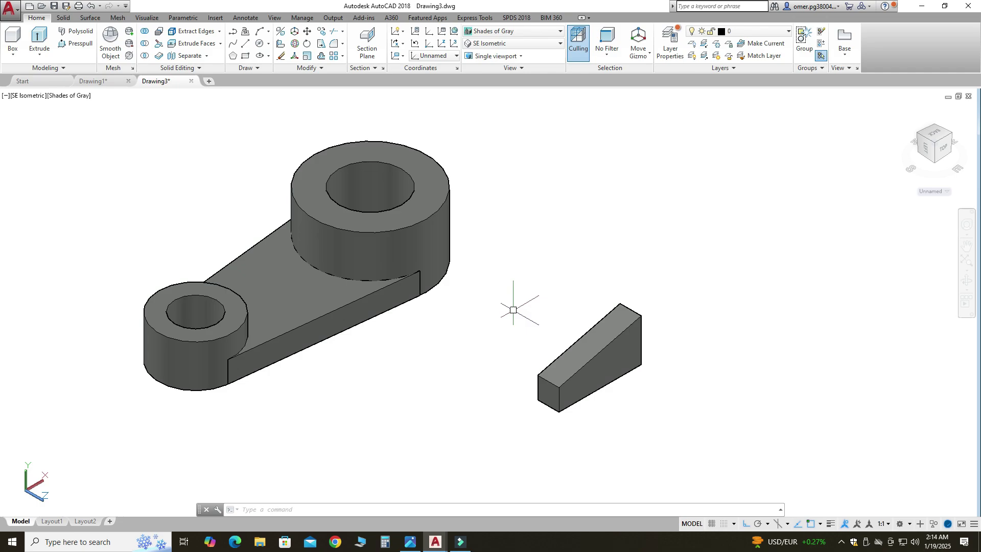
scroll(646, 305, "down", 2)
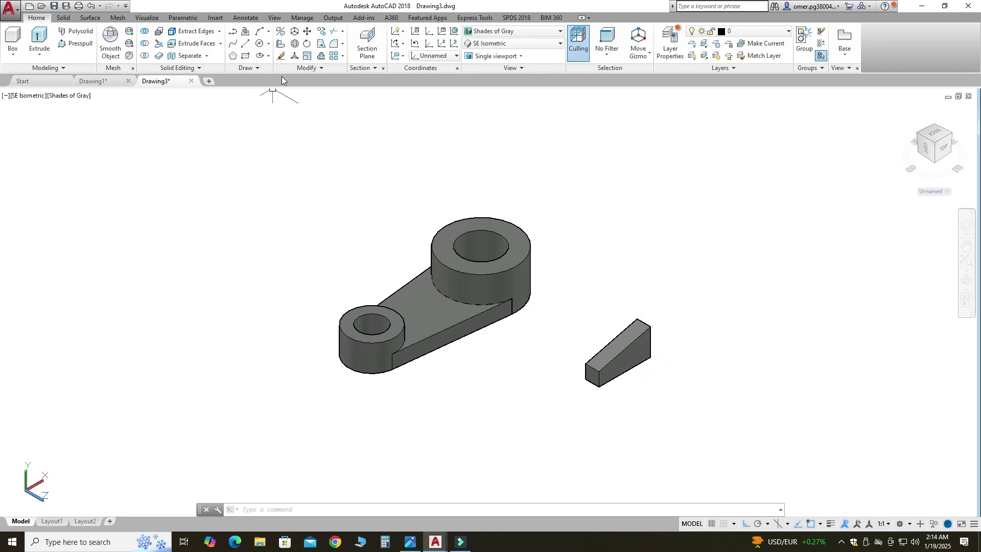
Step: Move the wedge solid by its corner onto the web position between the bosses
left_click(307, 34)
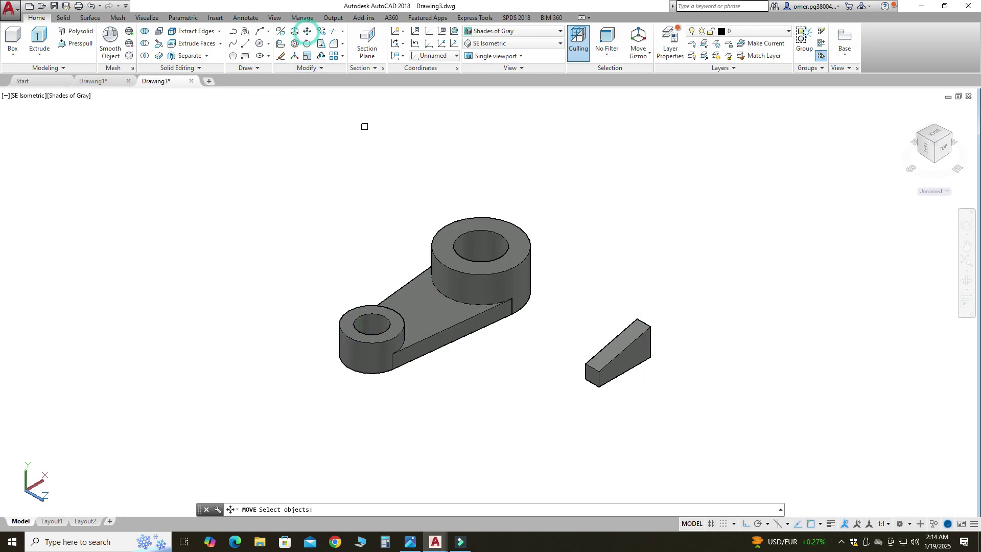
left_click(603, 357)
key("Return")
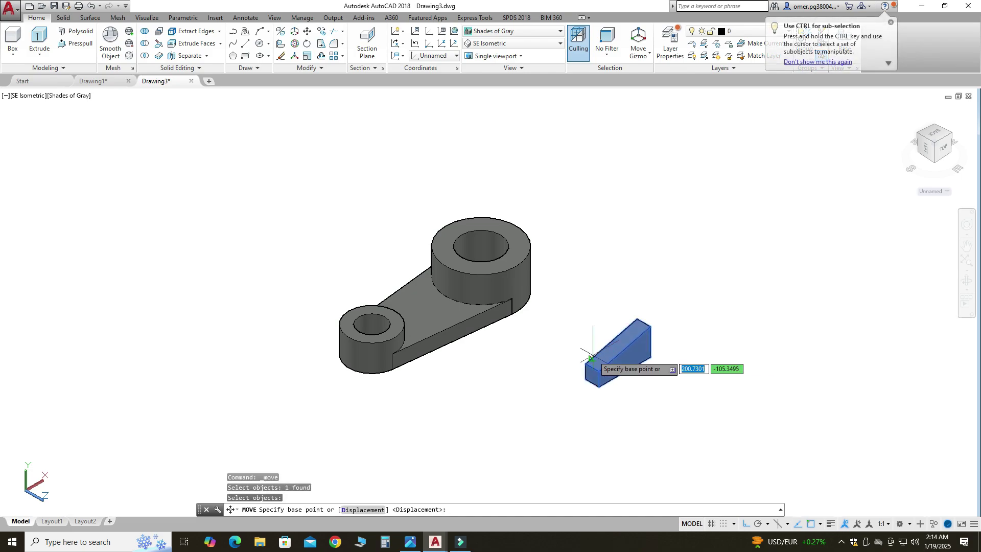
scroll(608, 364, "up", 4)
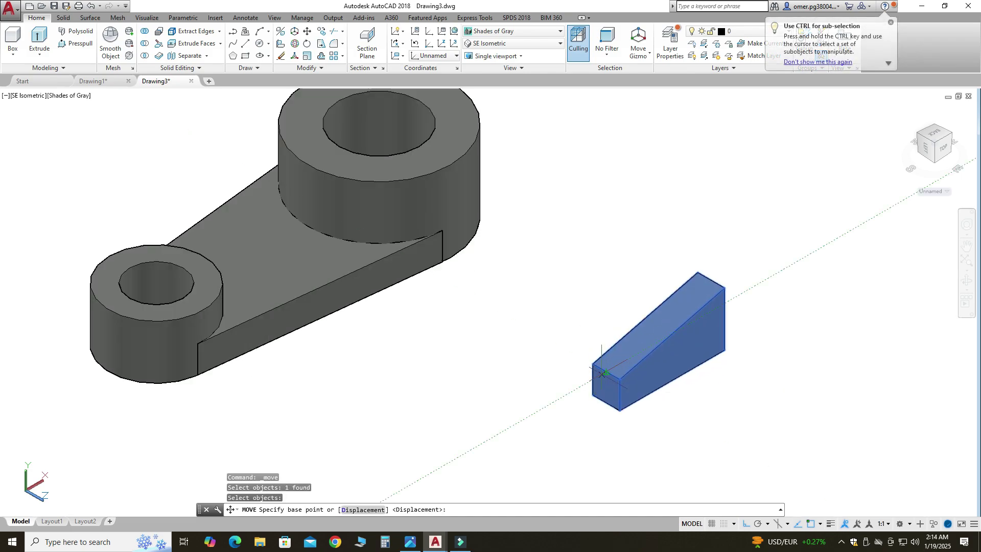
left_click(609, 372)
scroll(139, 236, "up", 3)
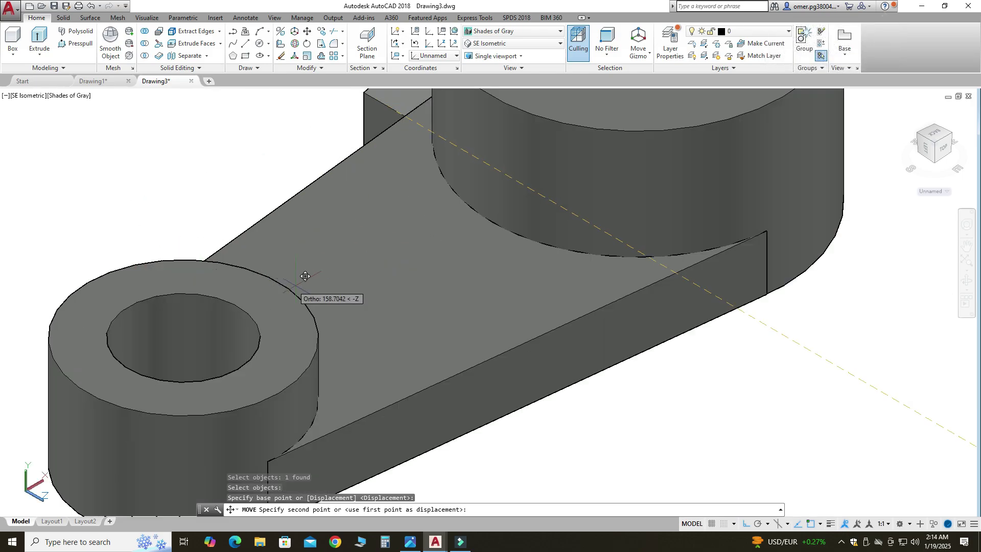
scroll(294, 267, "down", 5)
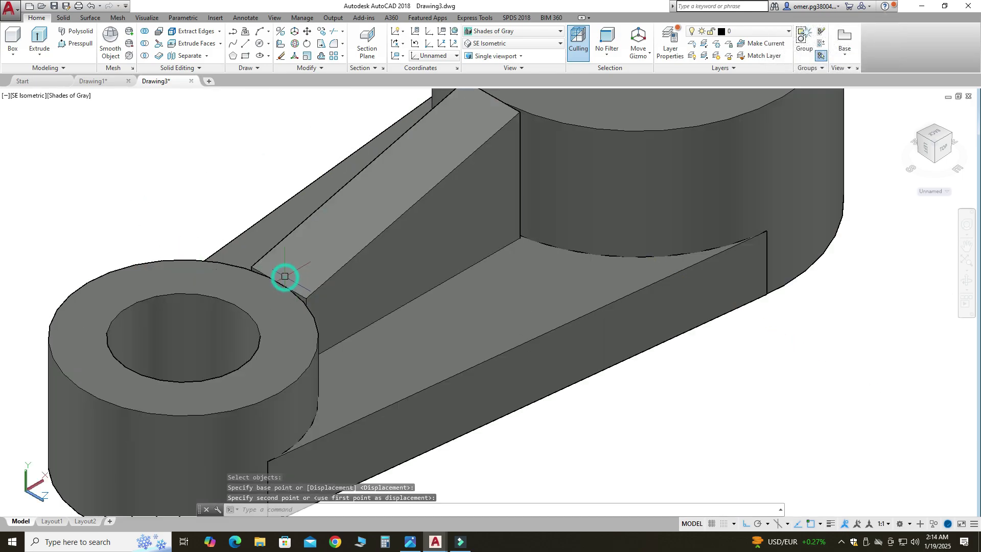
key("Escape")
left_click(810, 395)
Step: Delete the leftover wedge outline, then orbit to check the web against both bosses
left_click(641, 250)
key("Delete")
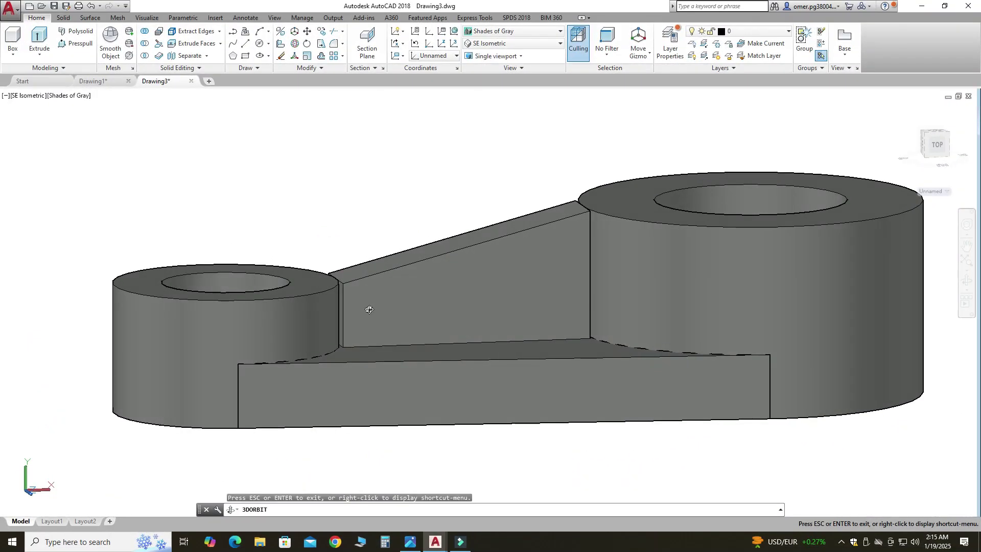
scroll(370, 309, "up", 5)
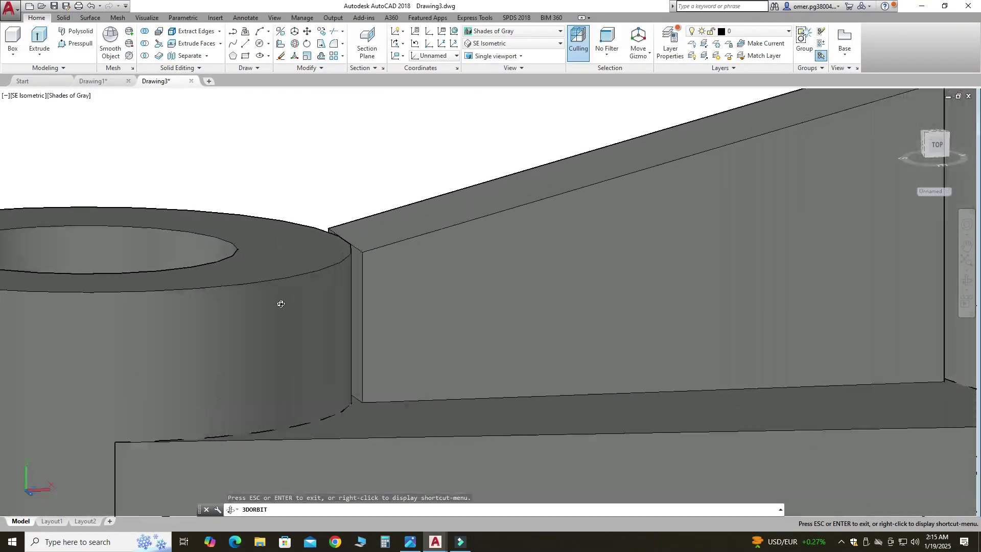
scroll(385, 257, "down", 8)
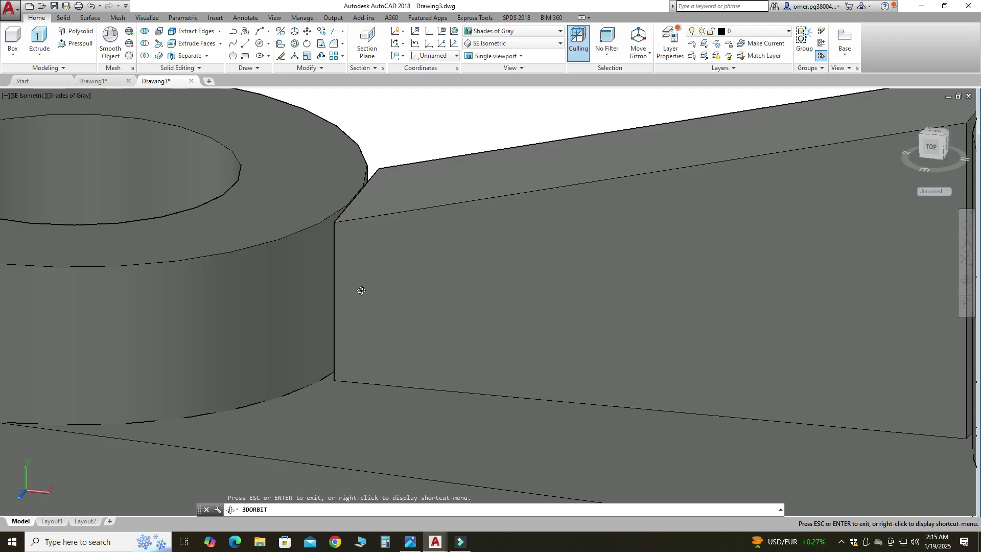
left_click_drag(707, 229, 807, 178)
scroll(670, 289, "up", 6)
scroll(699, 303, "down", 3)
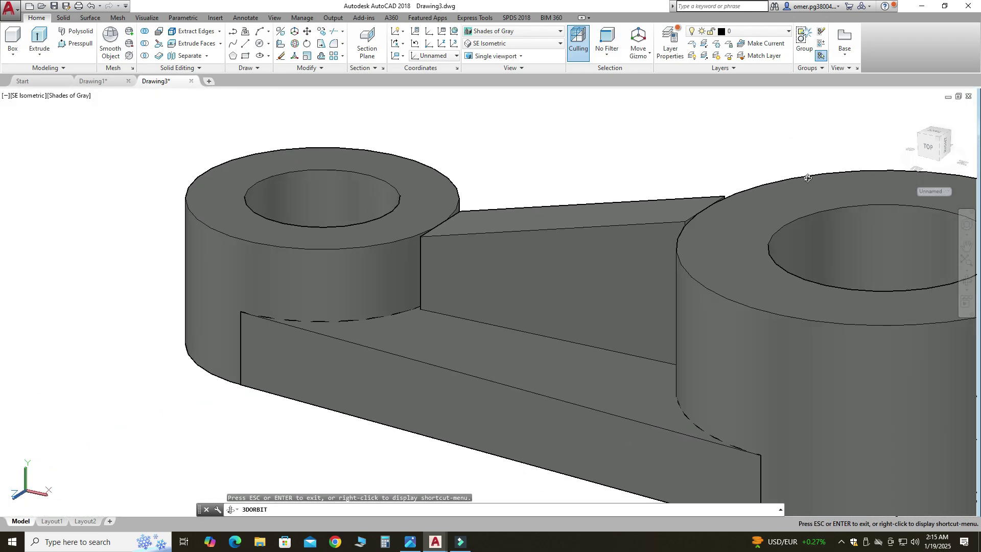
left_click_drag(480, 209, 519, 282)
scroll(414, 290, "up", 3)
key("Escape")
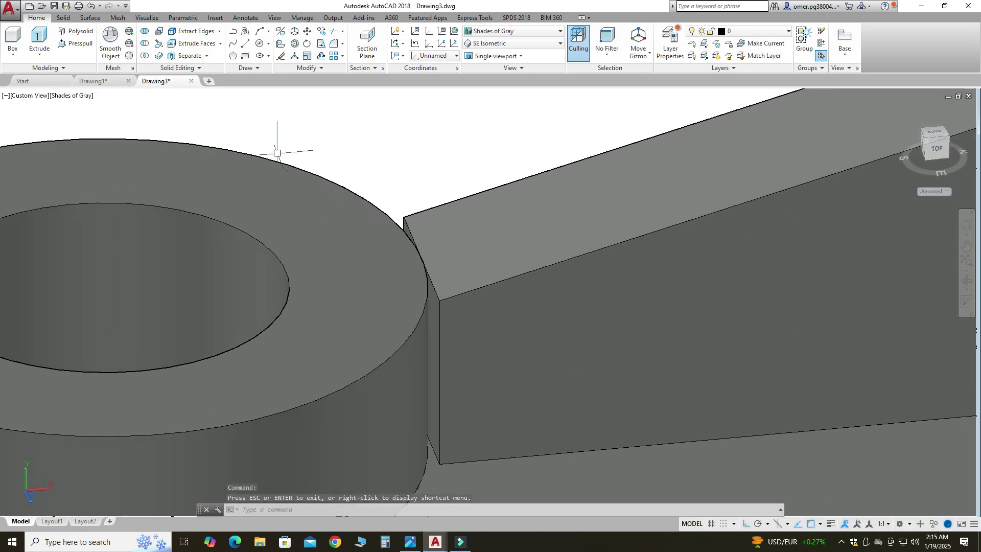
Step: Press-pull the small area where the web meets the small boss
left_click(78, 44)
scroll(408, 387, "up", 3)
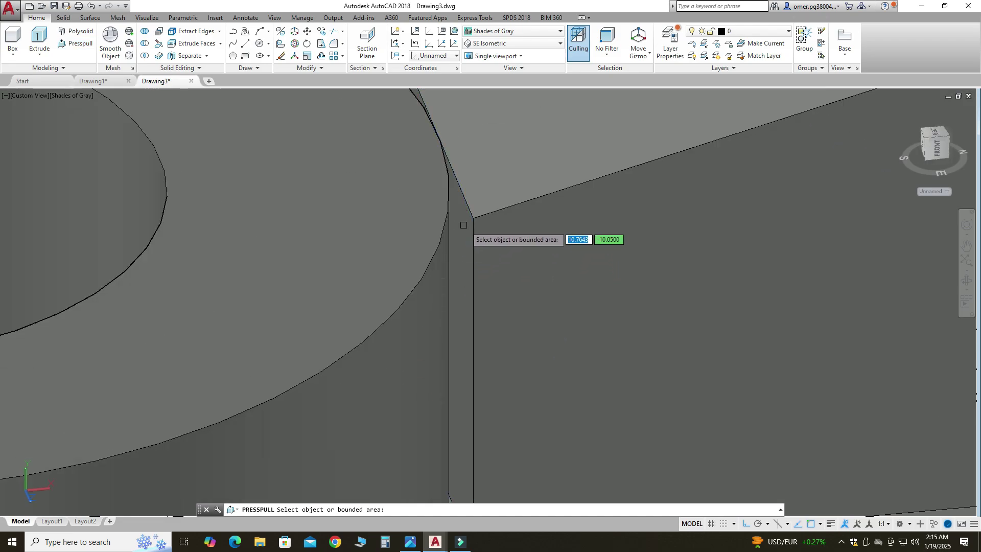
scroll(465, 243, "down", 2)
left_click(435, 204)
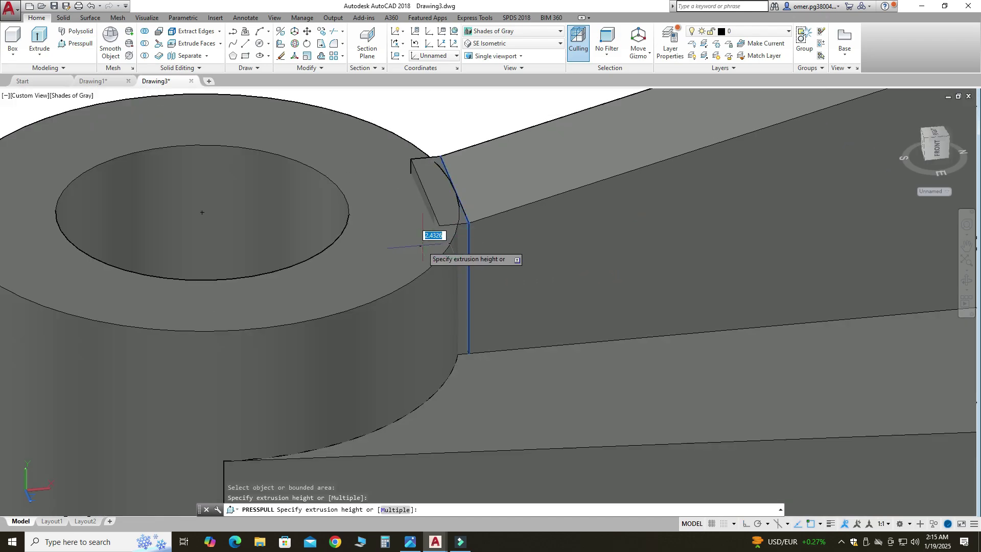
left_click(410, 246)
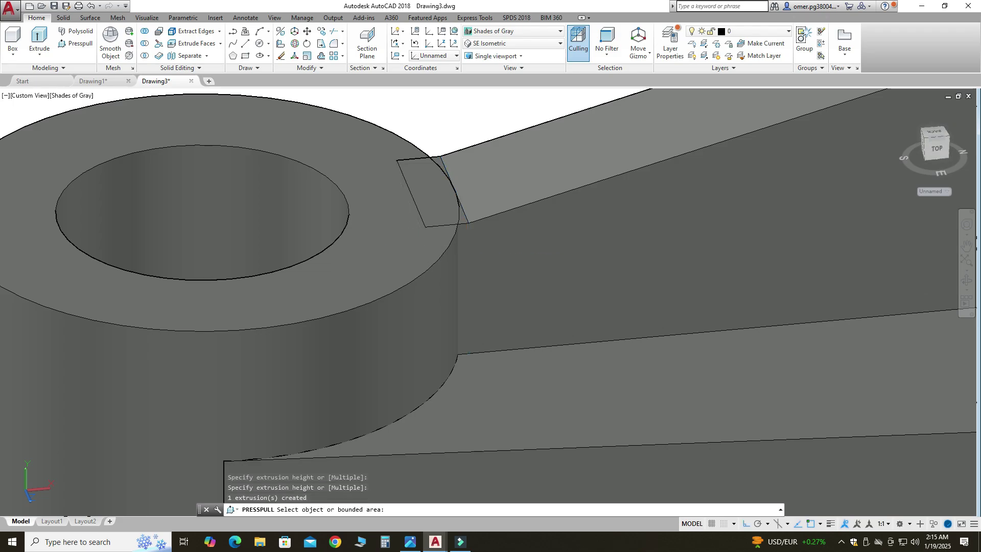
scroll(873, 191, "down", 4)
middle_click_drag(522, 286, 441, 281, "shift")
scroll(442, 281, "up", 8)
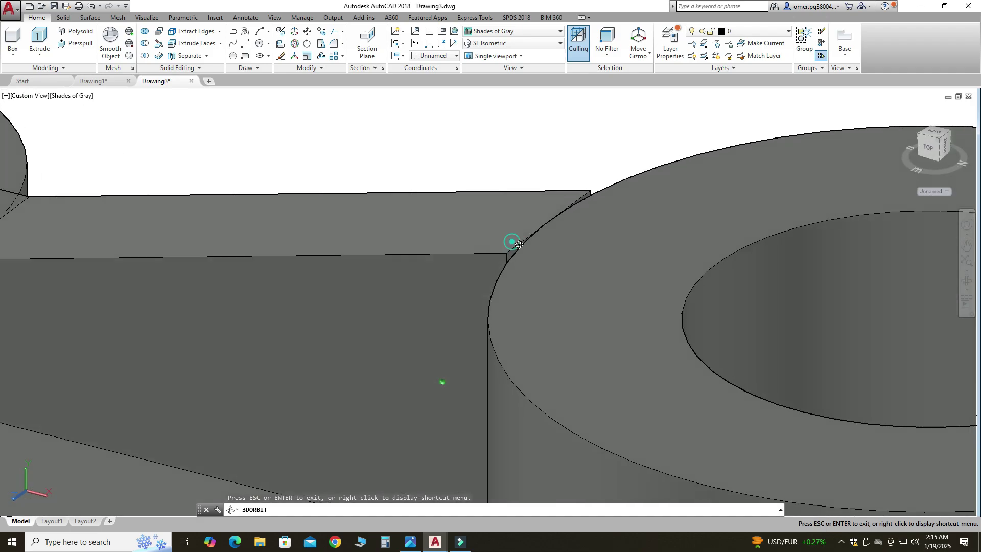
scroll(518, 244, "down", 3)
left_click_drag(532, 235, 262, 198)
Step: Press-pull the area where the web meets the large boss and orbit to check
left_click(82, 45)
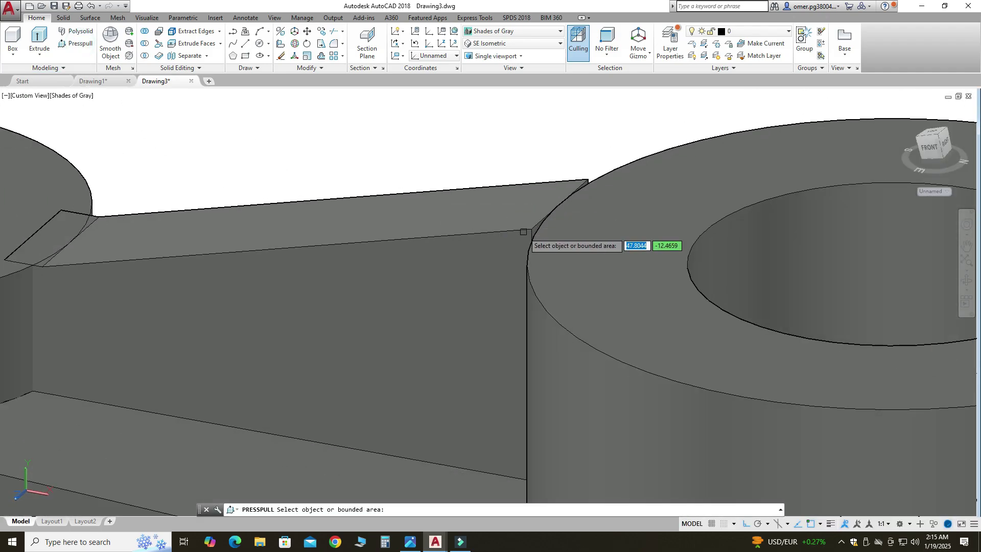
scroll(532, 225, "up", 5)
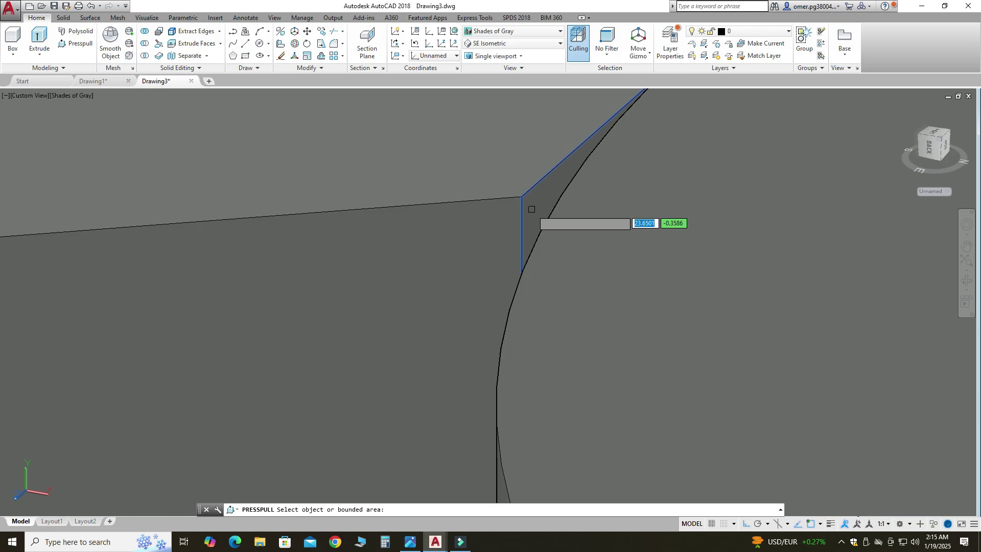
left_click(532, 209)
scroll(532, 210, "down", 5)
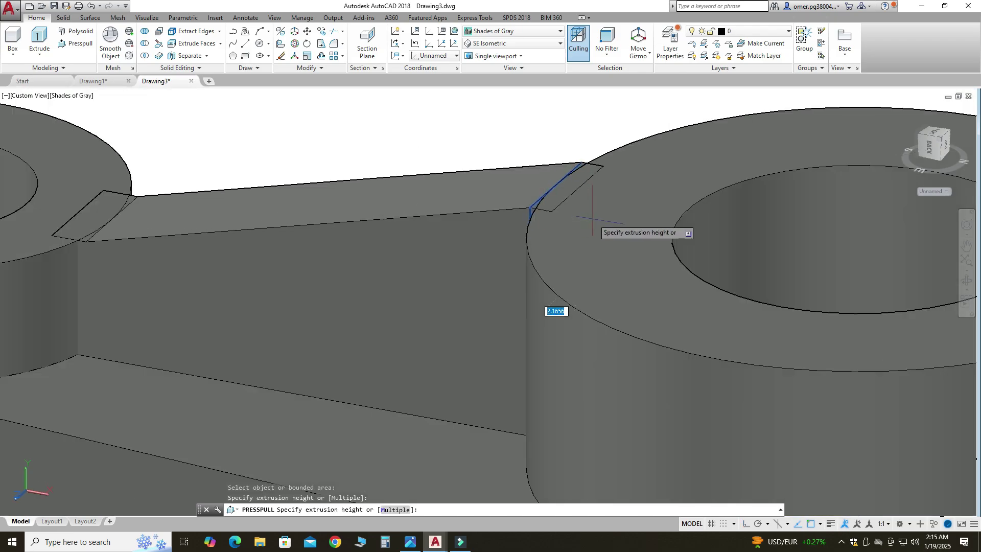
left_click(619, 220)
scroll(618, 217, "down", 6)
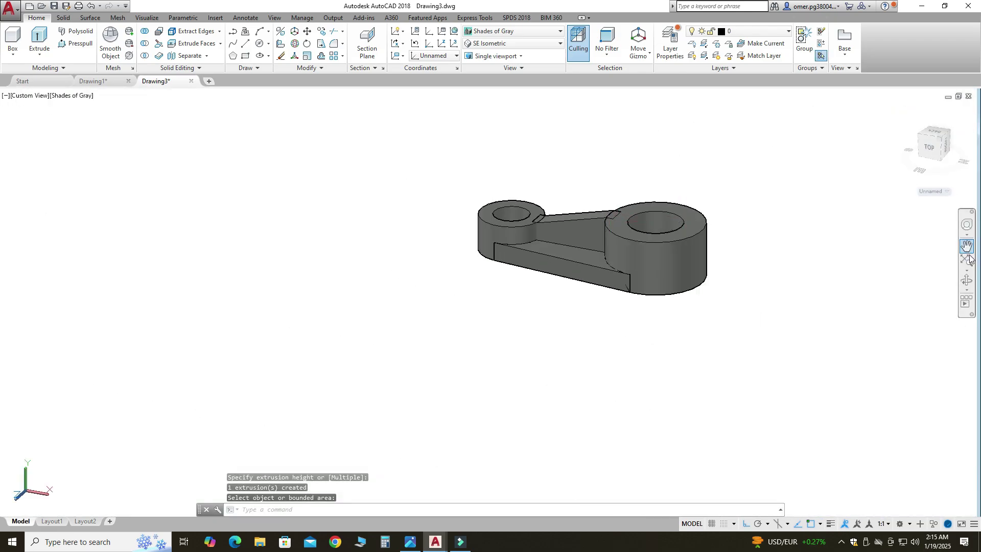
left_click(964, 284)
left_click_drag(620, 308, 636, 286)
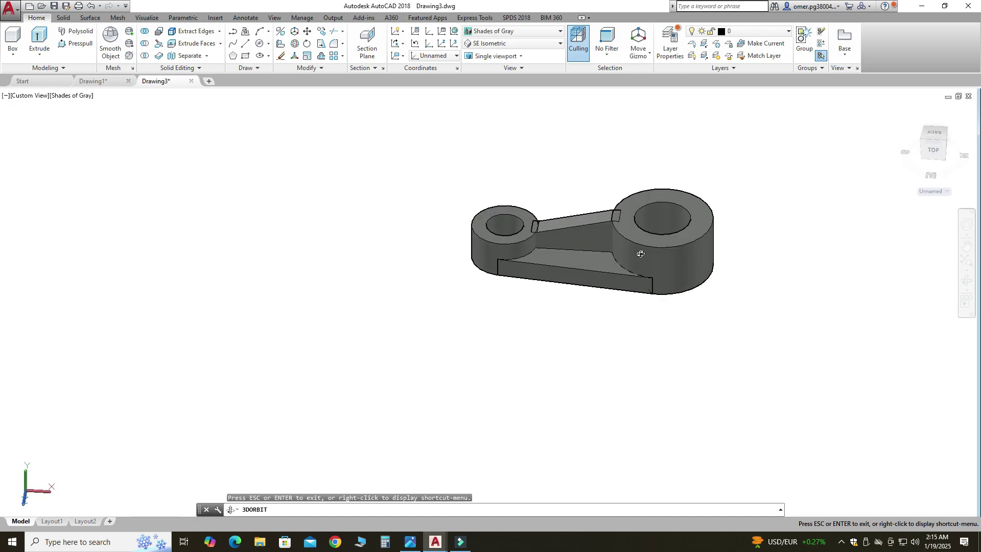
scroll(639, 220, "up", 2)
scroll(639, 220, "up", 2)
key("Escape")
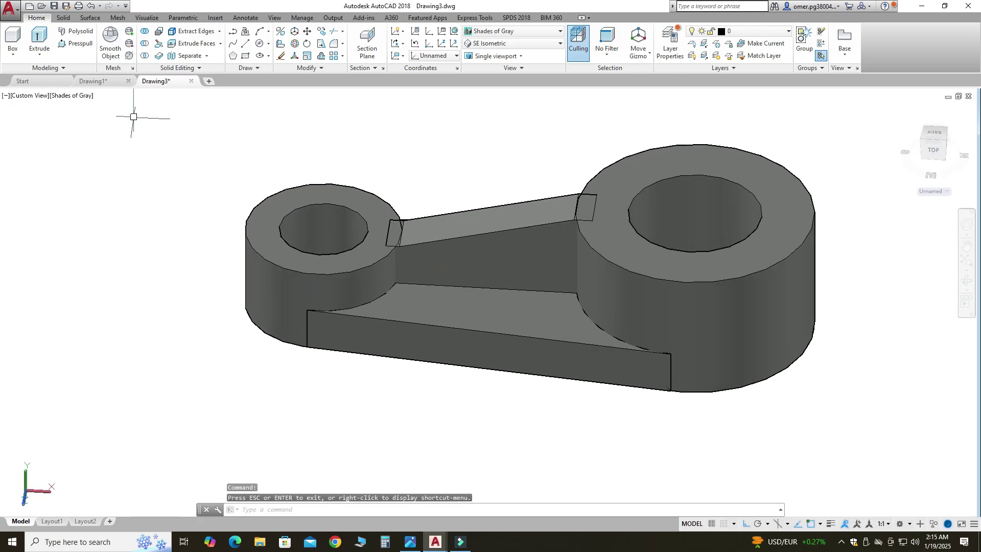
Step: Union the small boss, base plate, large boss and tapered web into one solid
left_click(63, 18)
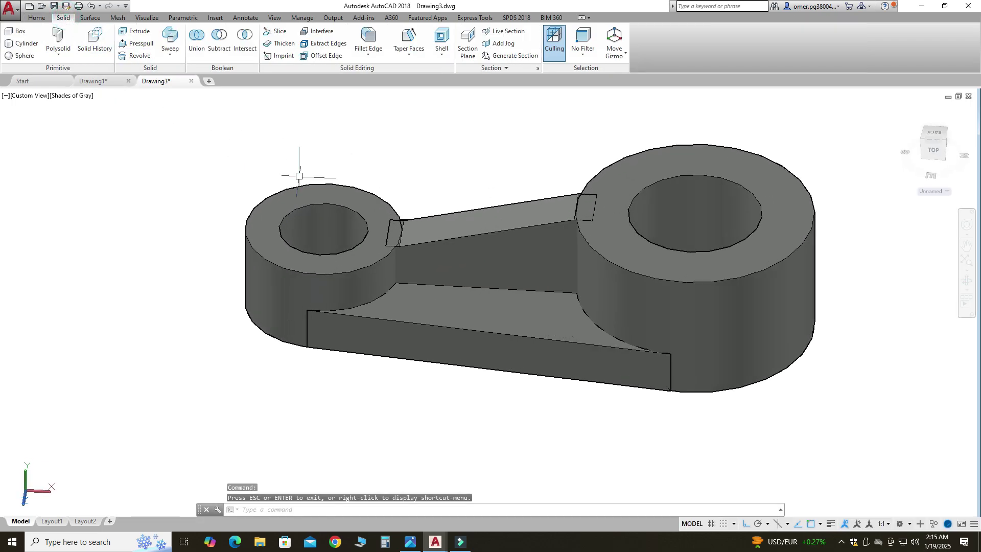
left_click(191, 56)
scroll(262, 215, "down", 2)
scroll(262, 215, "up", 1)
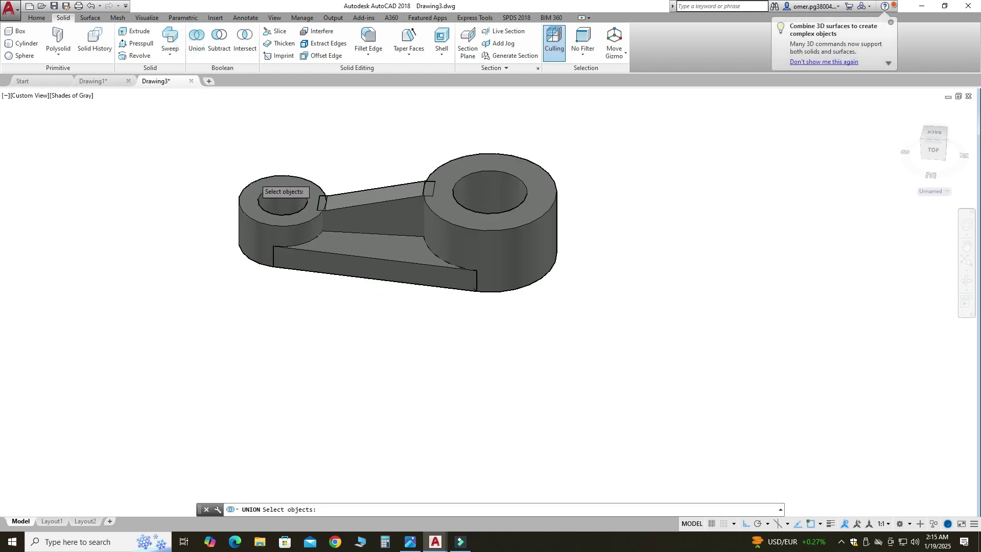
left_click(260, 217)
left_click(344, 256)
scroll(391, 164, "up", 2)
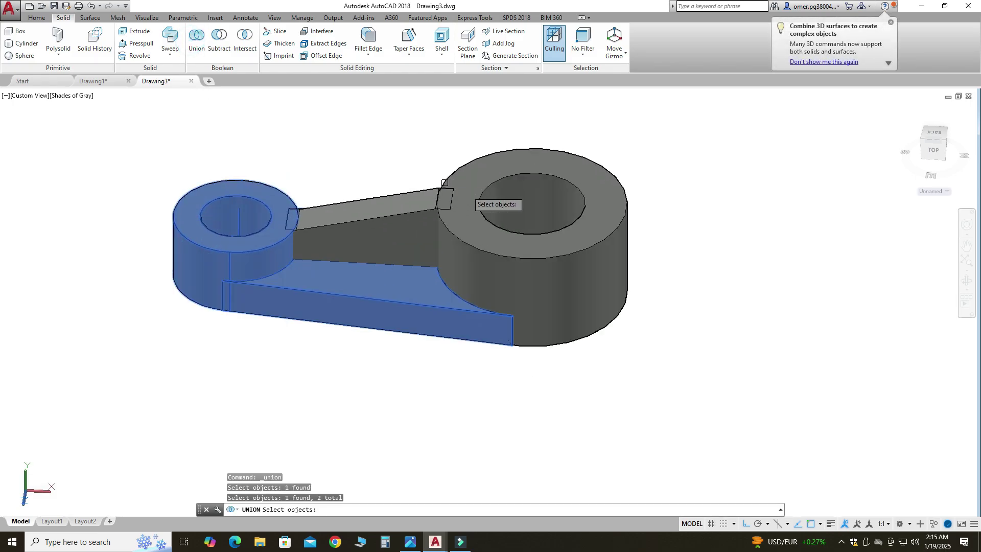
left_click(491, 246)
left_click(394, 217)
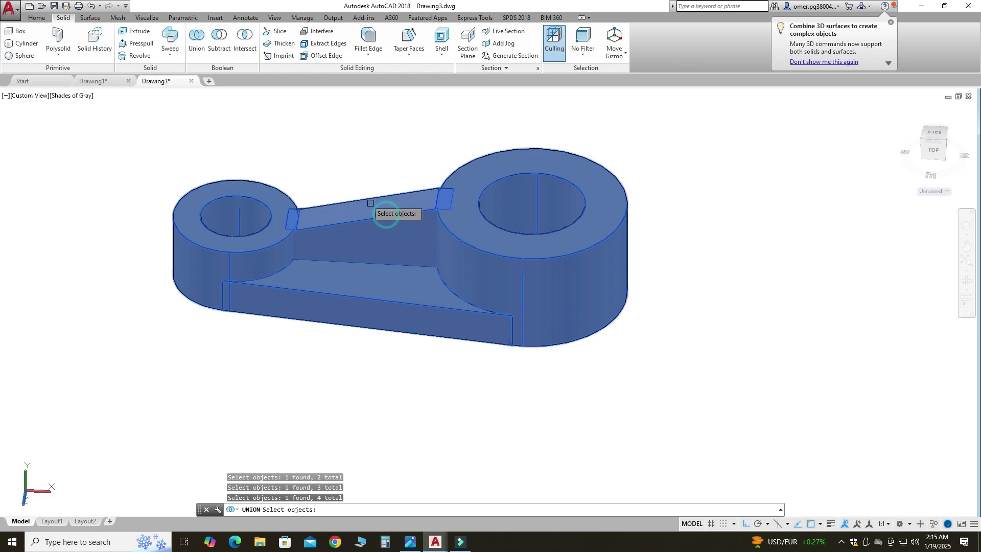
key("Return")
Step: Move the merged solid aside and delete the leftover 2D outline
scroll(214, 153, "up", 2)
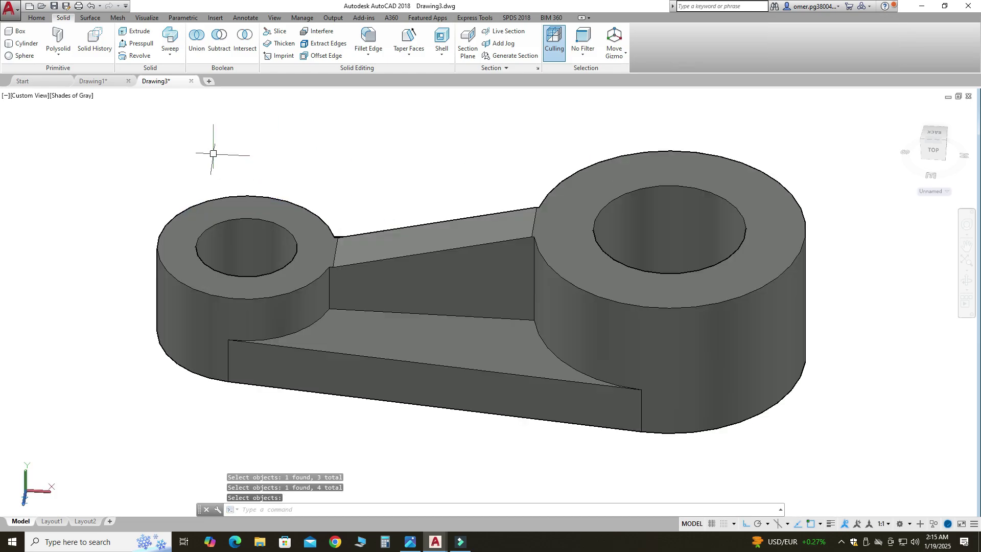
left_click(241, 302)
scroll(259, 294, "down", 5)
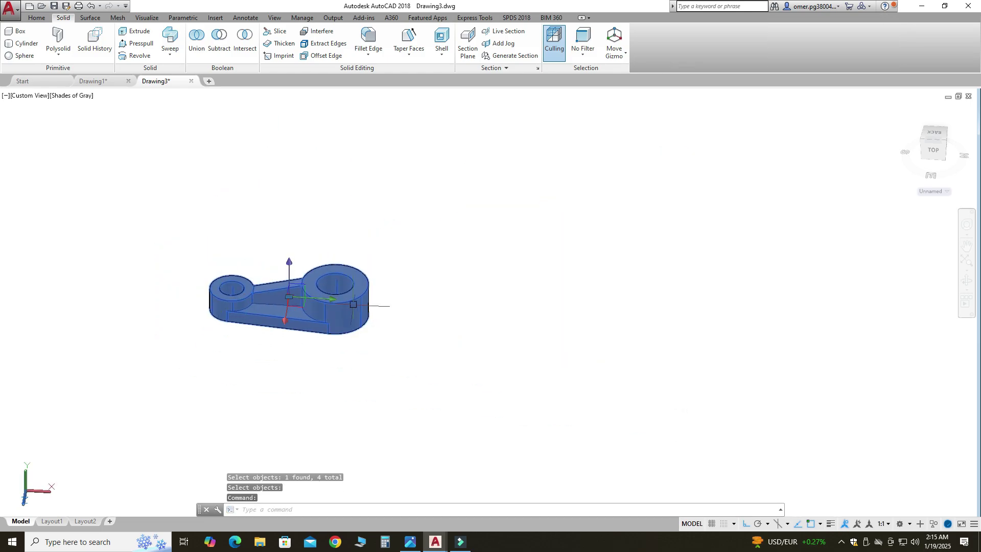
left_click(324, 302)
left_click(573, 315)
key("Escape")
left_click(371, 372)
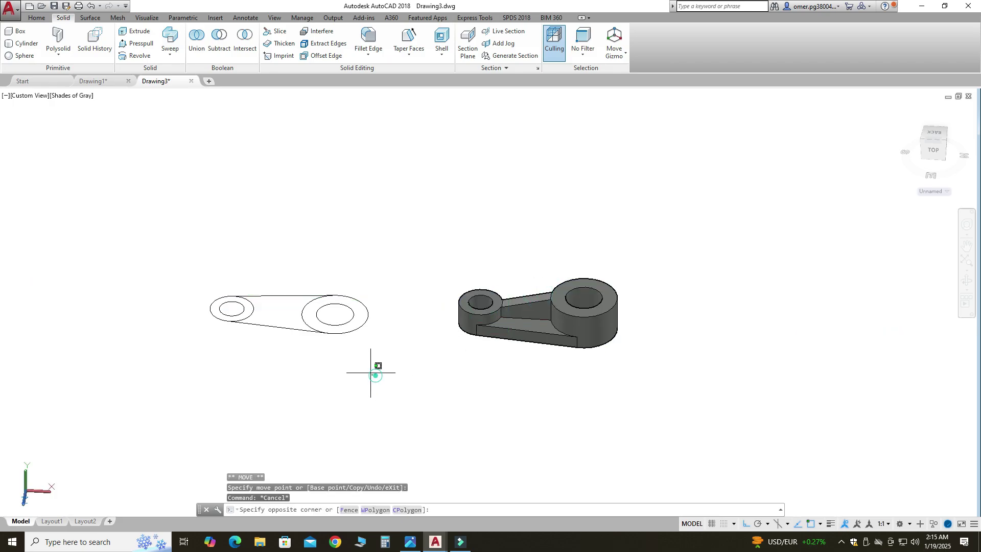
left_click(155, 194)
key("Delete")
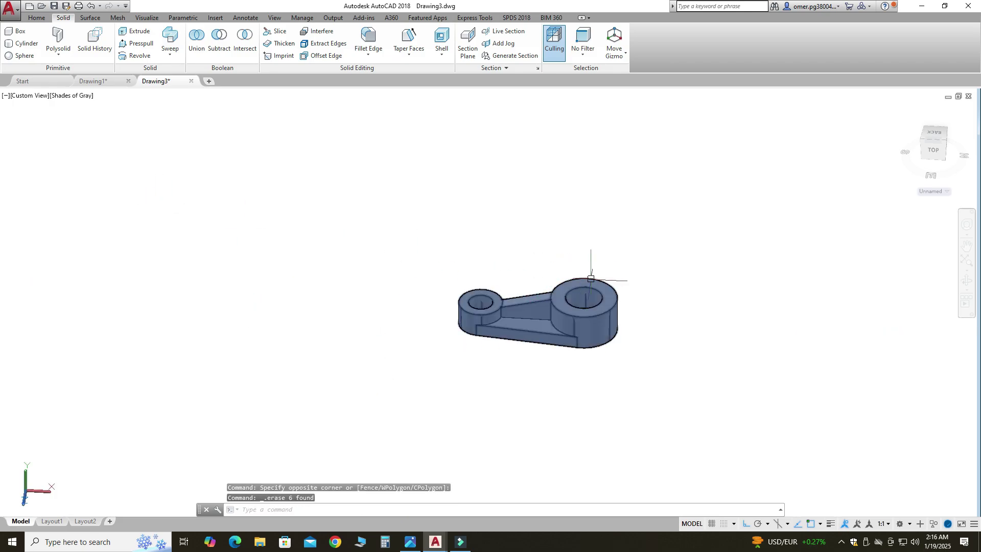
scroll(511, 286, "up", 8)
scroll(388, 358, "down", 5)
scroll(313, 439, "up", 4)
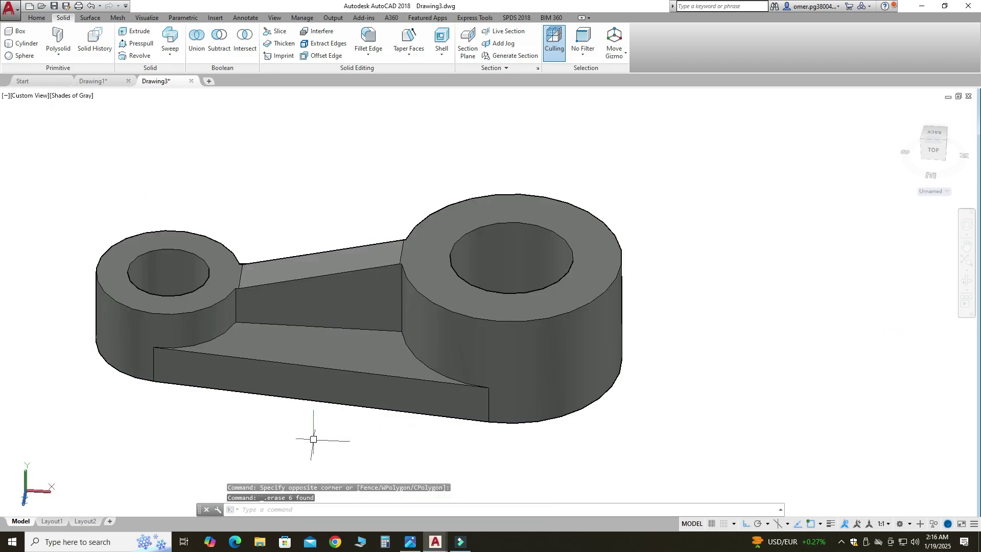
Step: Orbit the view and set the UCS to Top
left_click(966, 279)
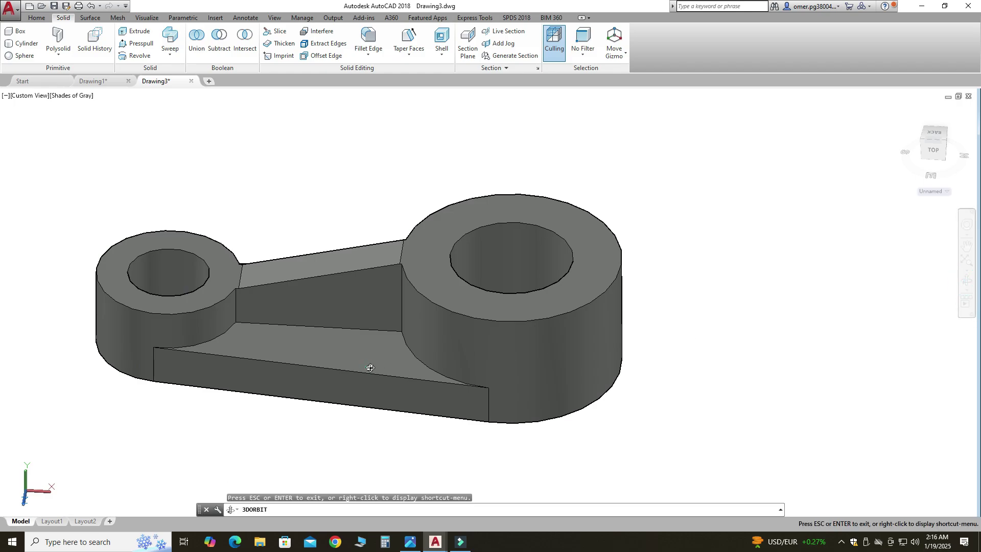
left_click_drag(371, 366, 413, 353)
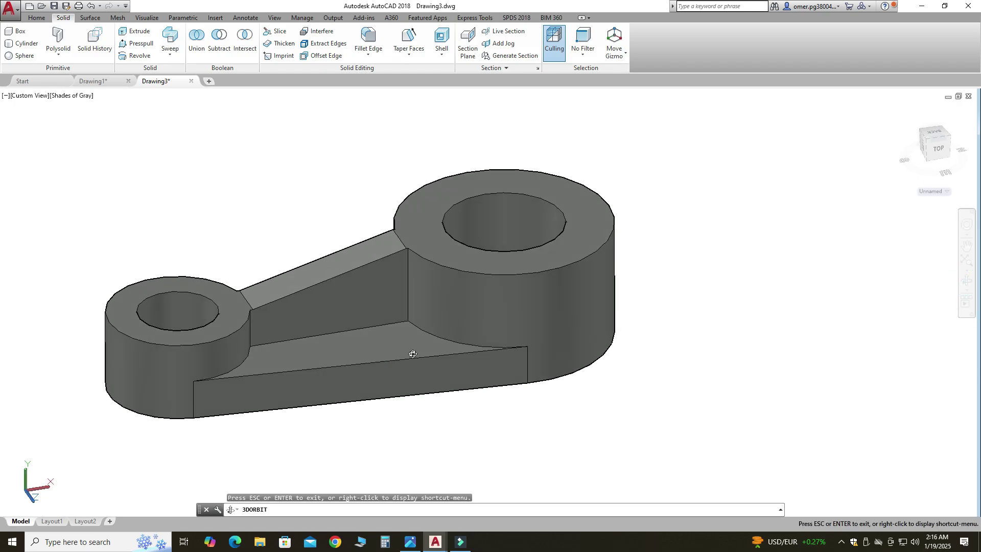
left_click(37, 18)
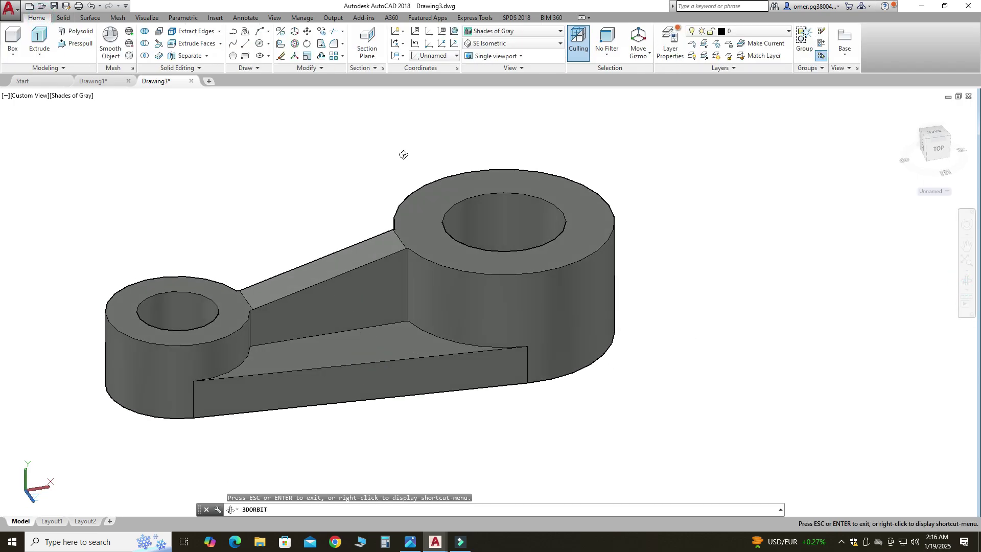
left_click_drag(437, 158, 486, 175)
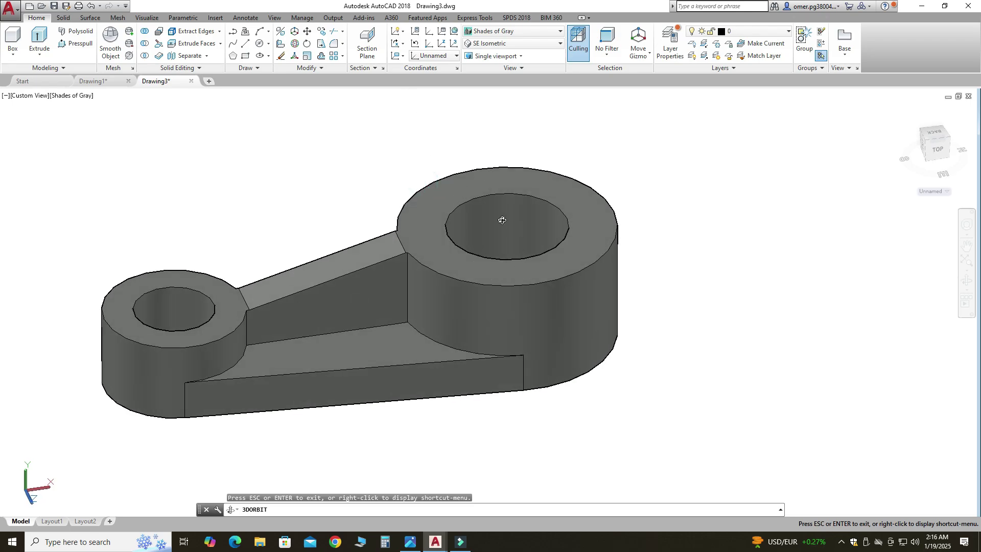
left_click(437, 55)
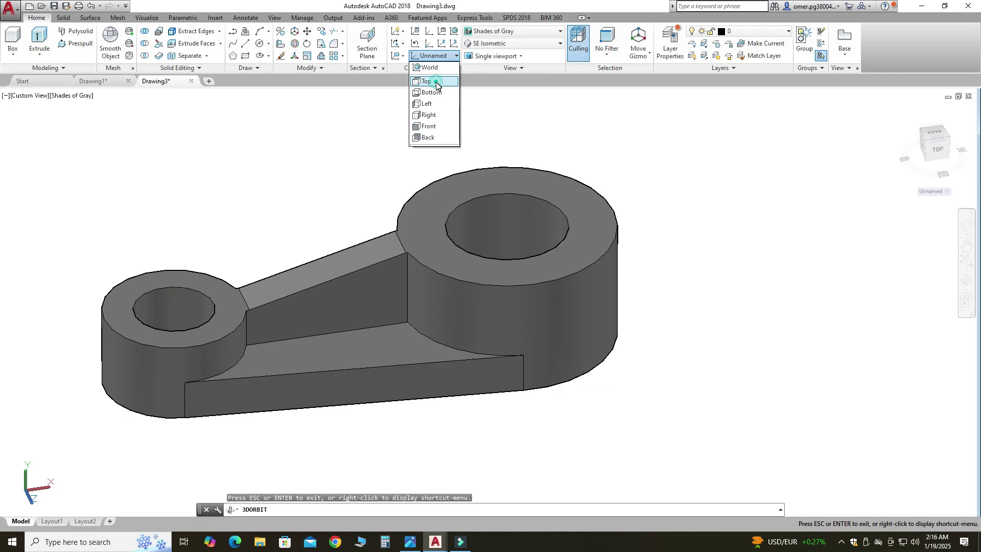
left_click(437, 82)
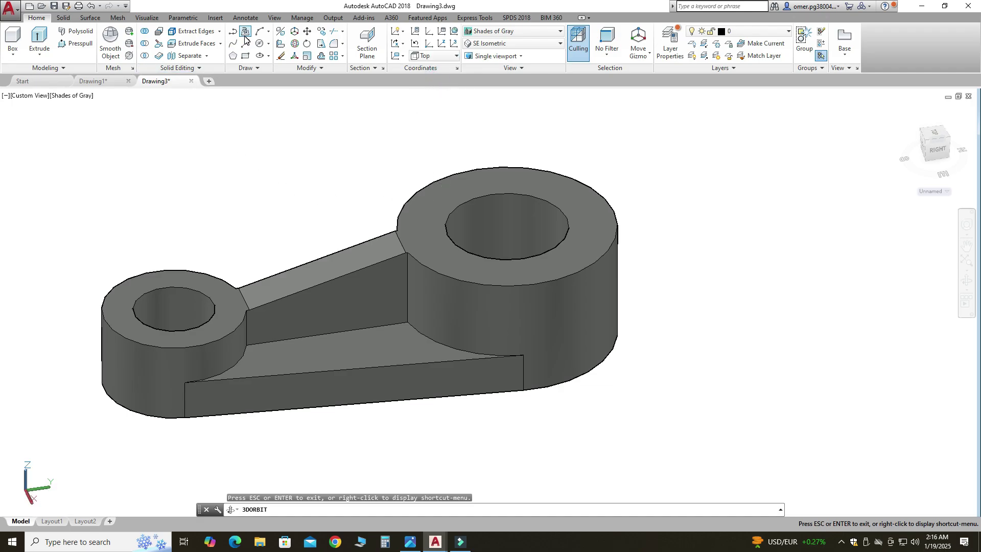
Step: Start an Ortho line from the large bore's centre, checking the reference drawing
left_click(537, 169)
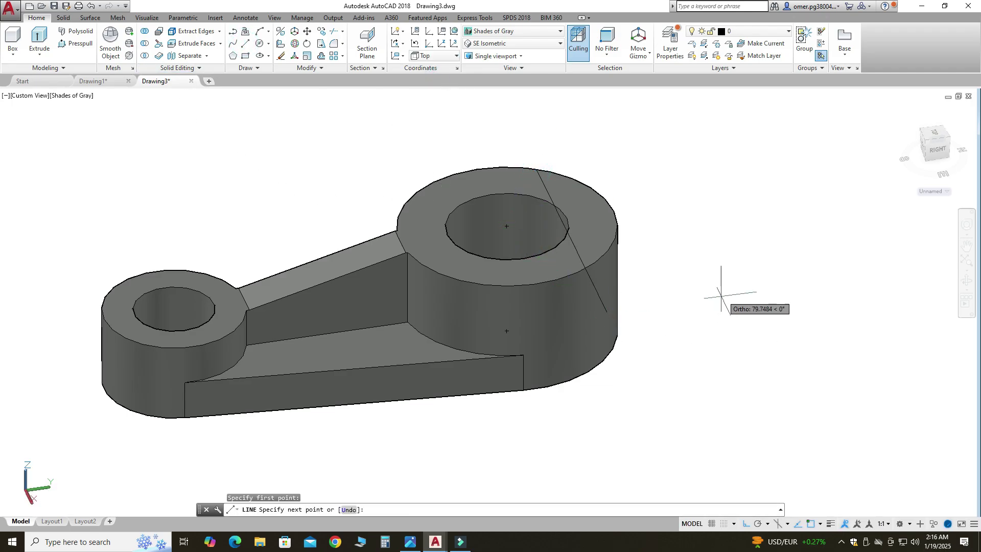
key("Escape")
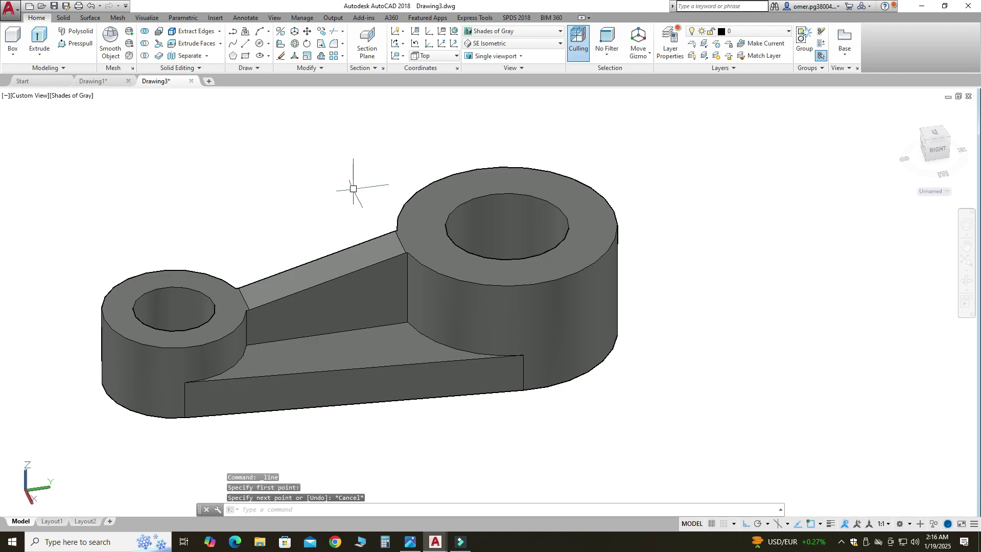
left_click(244, 47)
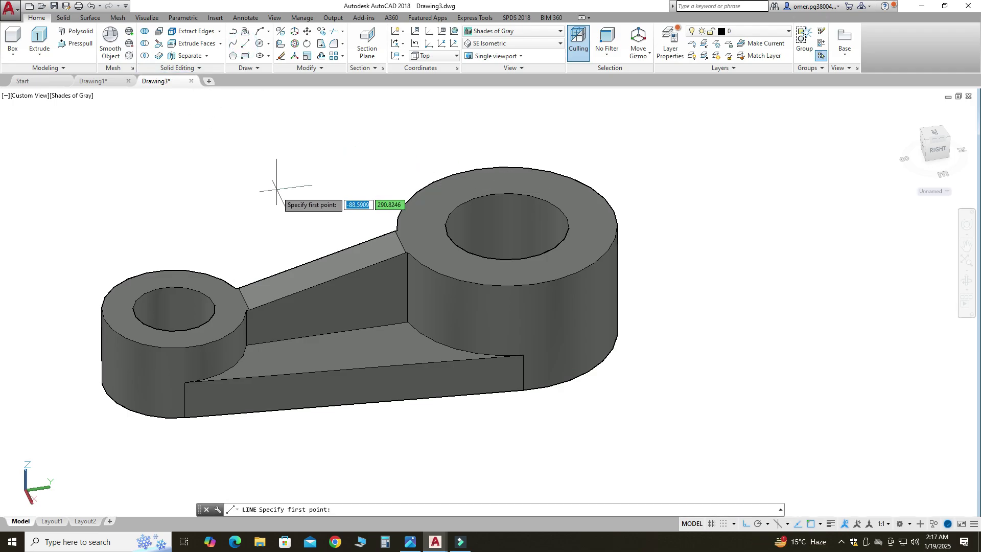
scroll(300, 217, "up", 2)
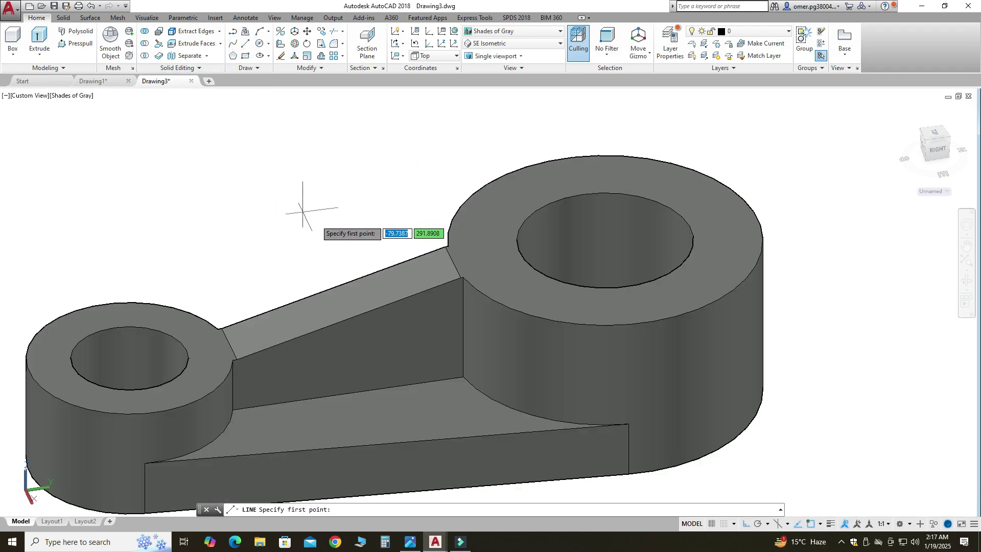
left_click(606, 240)
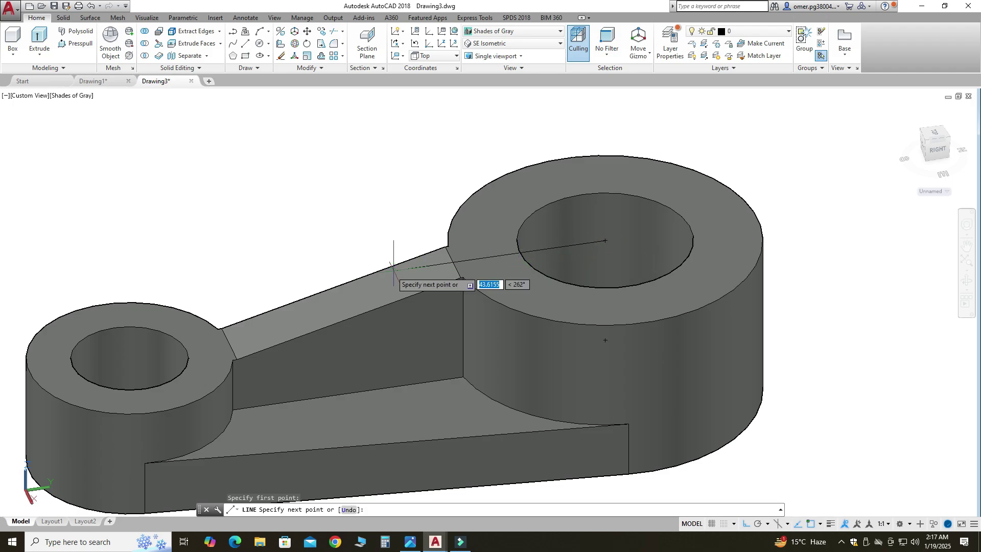
key("F8")
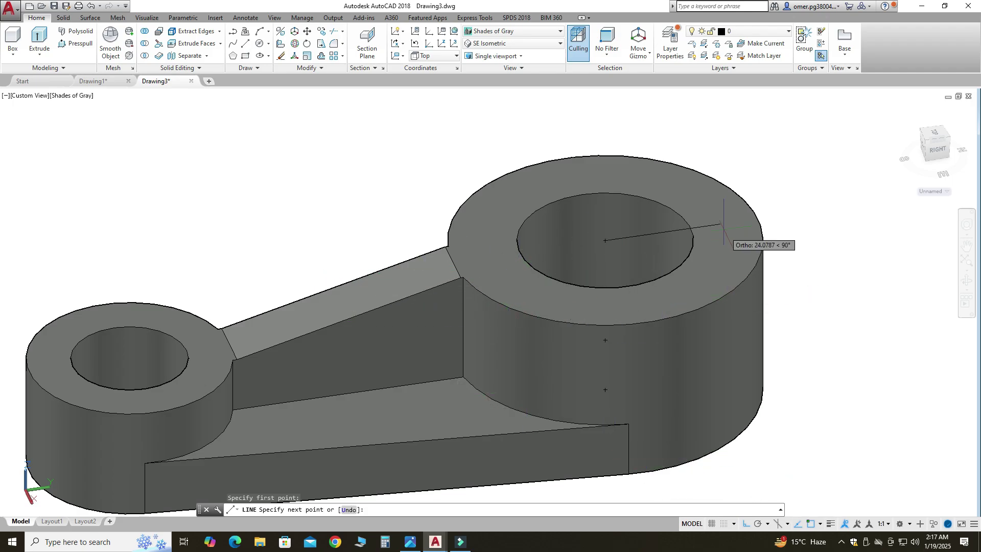
key("alt+Tab")
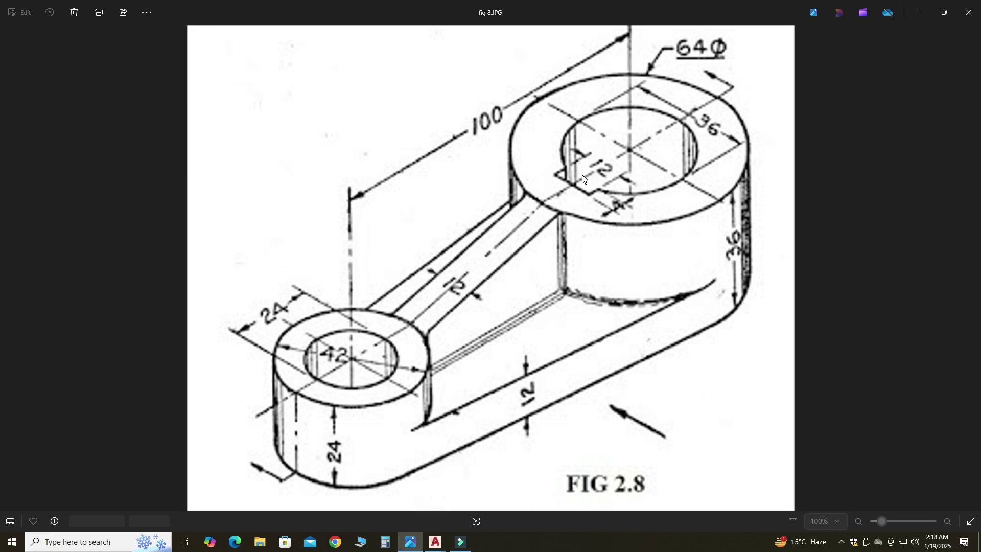
mouse_move(432, 545)
left_click(466, 506)
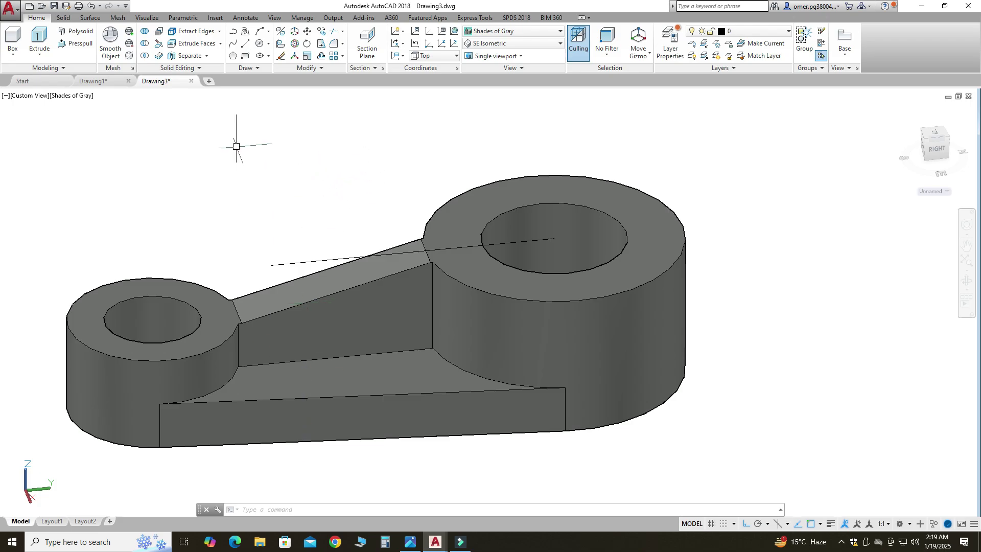
Step: Offset the bore's centre line 6 units to each side, then orbit to inspect
left_click(276, 510)
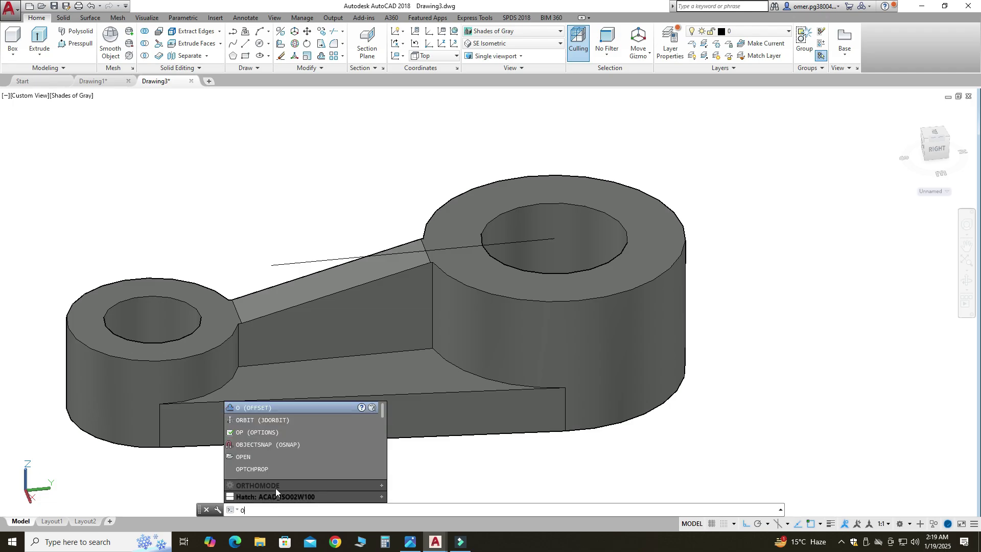
left_click(274, 409)
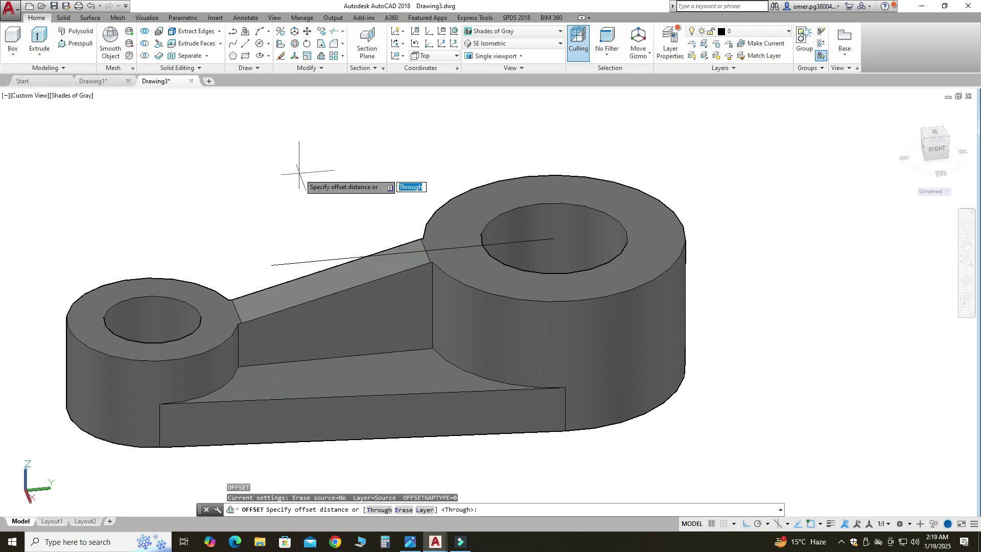
key("Return")
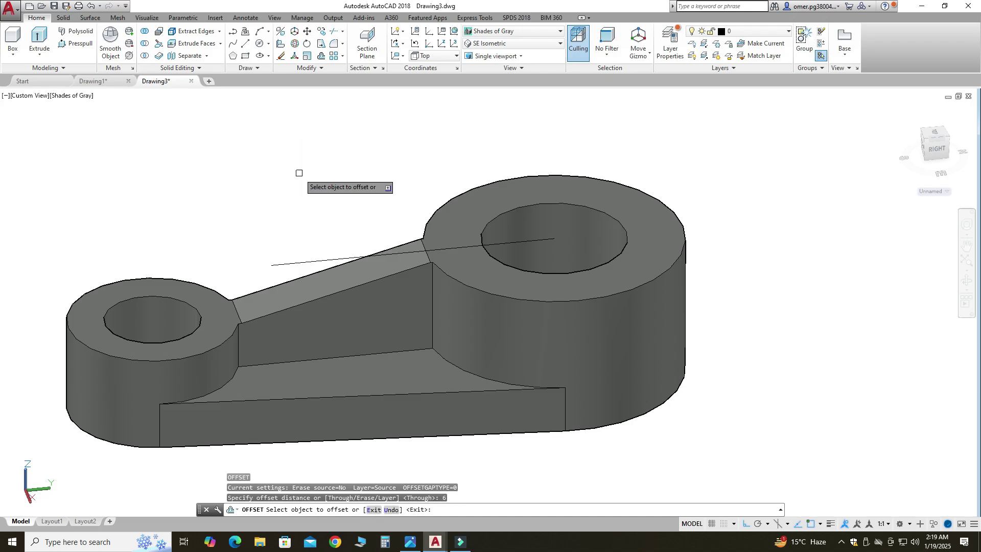
left_click(519, 243)
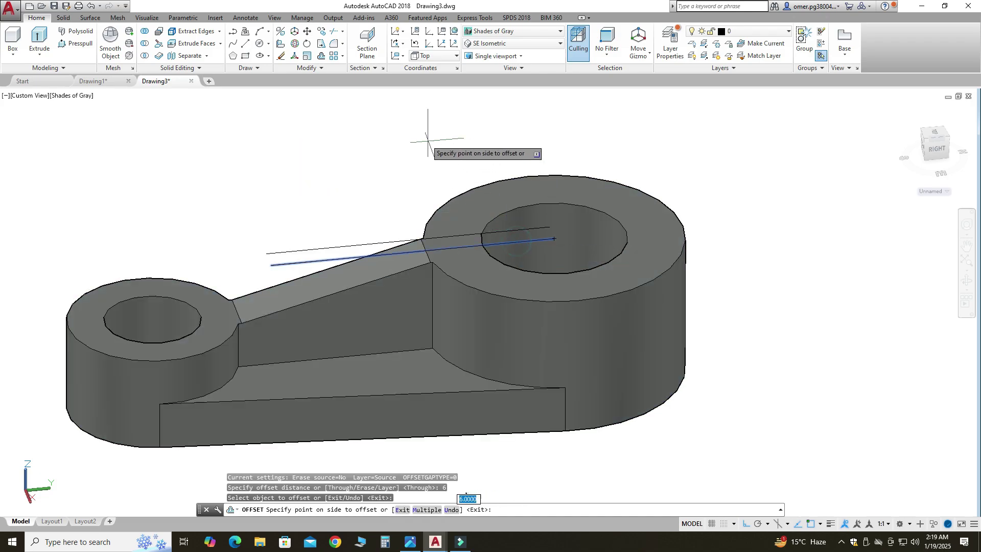
left_click(395, 132)
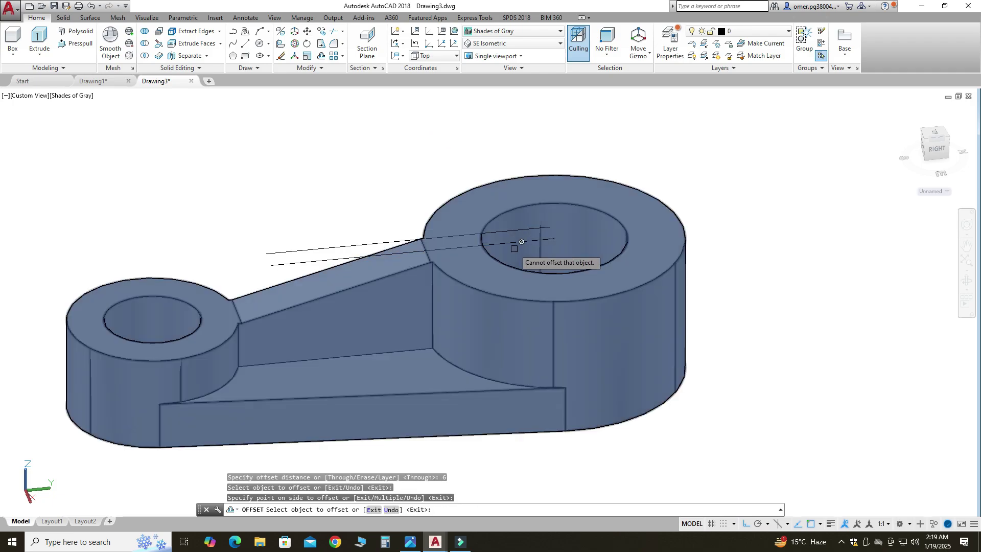
left_click(503, 242)
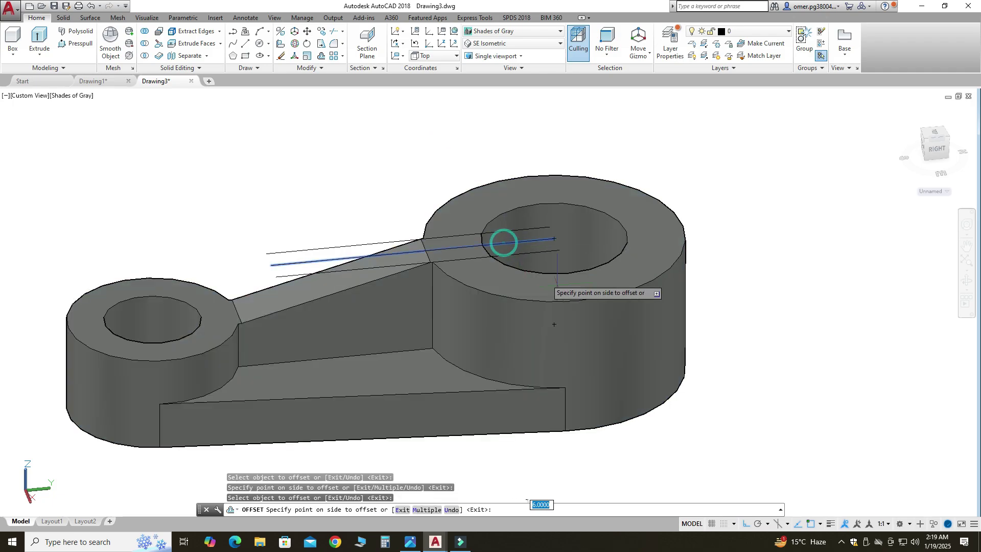
left_click(725, 351)
key("Escape")
left_click(967, 279)
mouse_move(703, 274)
left_mouse_down()
mouse_move(499, 201)
mouse_move(666, 257)
mouse_move(815, 267)
mouse_move(685, 267)
left_mouse_up()
key("Escape")
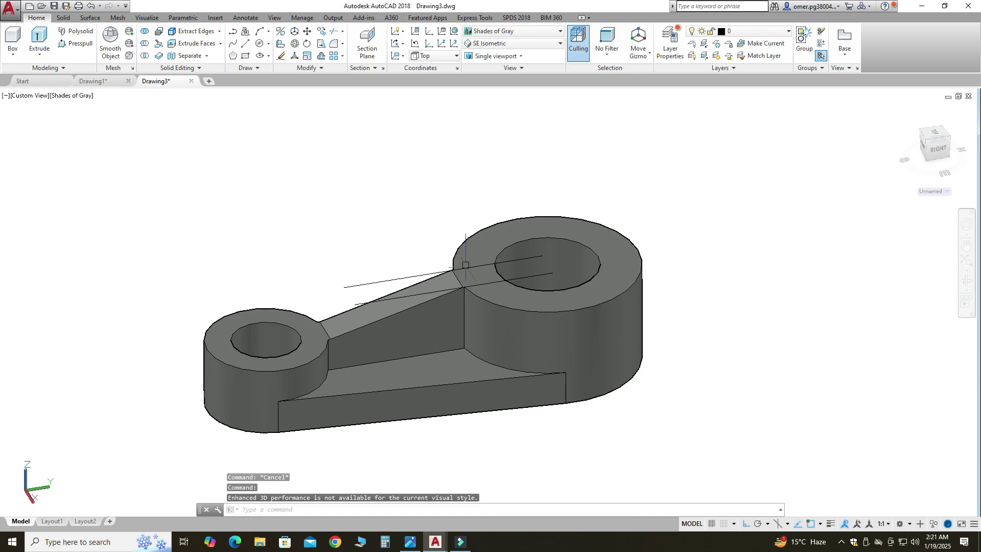
scroll(510, 289, "up", 2)
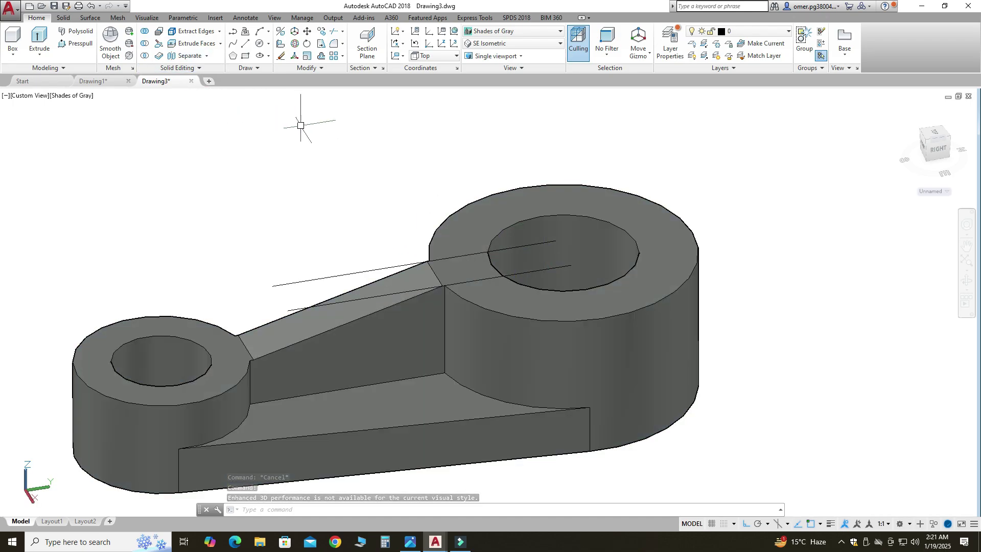
Step: Draw a 36-diameter circle centred on the large bore
left_click(268, 44)
left_click(280, 83)
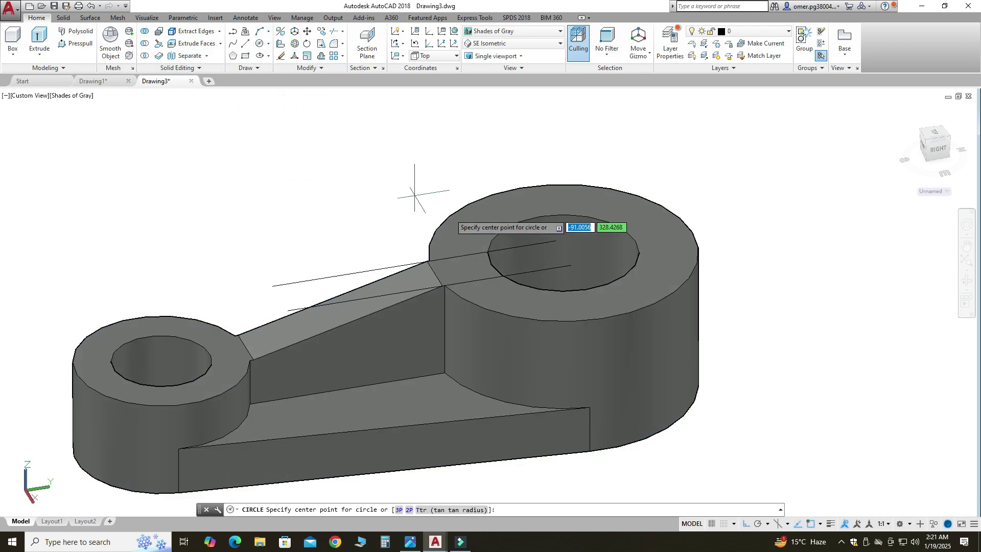
scroll(454, 218, "up", 2)
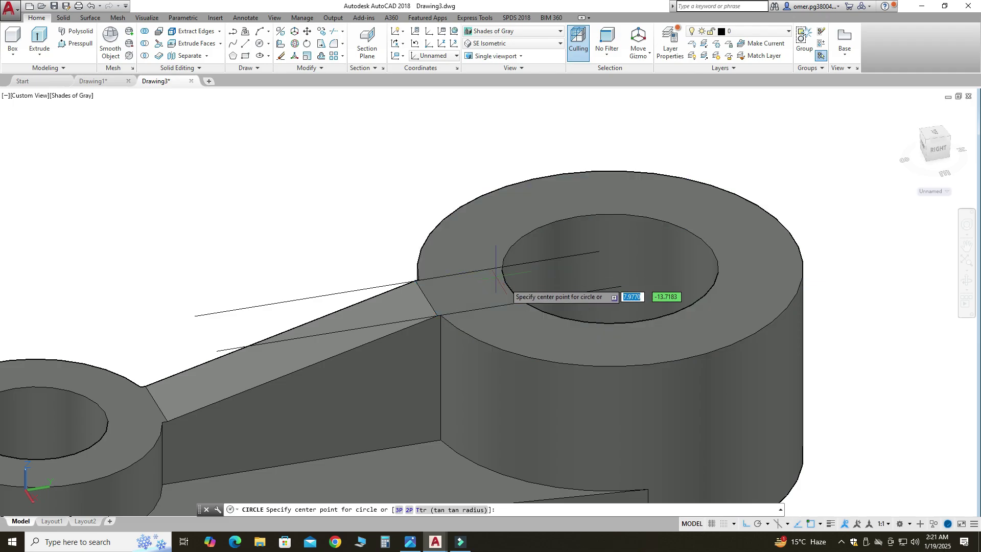
left_click(609, 269)
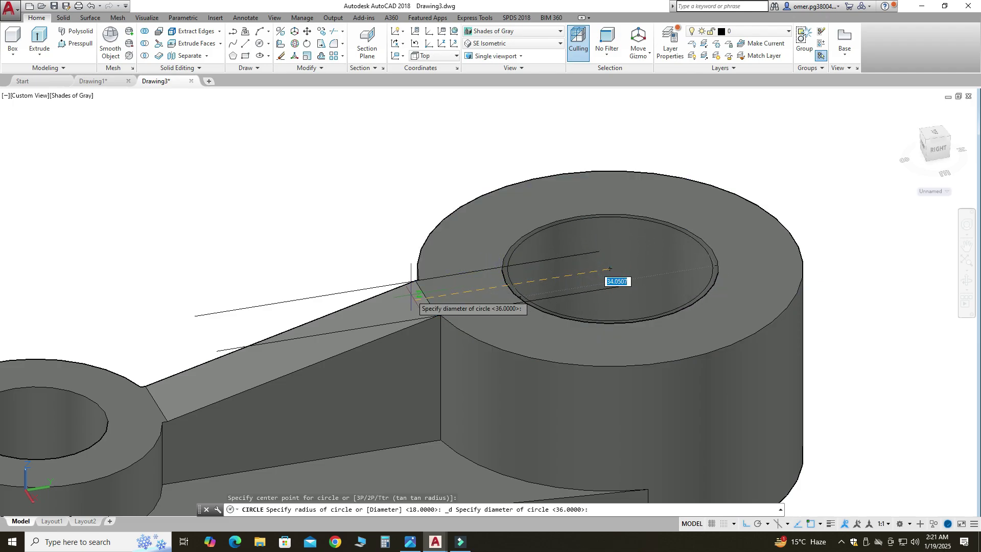
type("36")
key("Return")
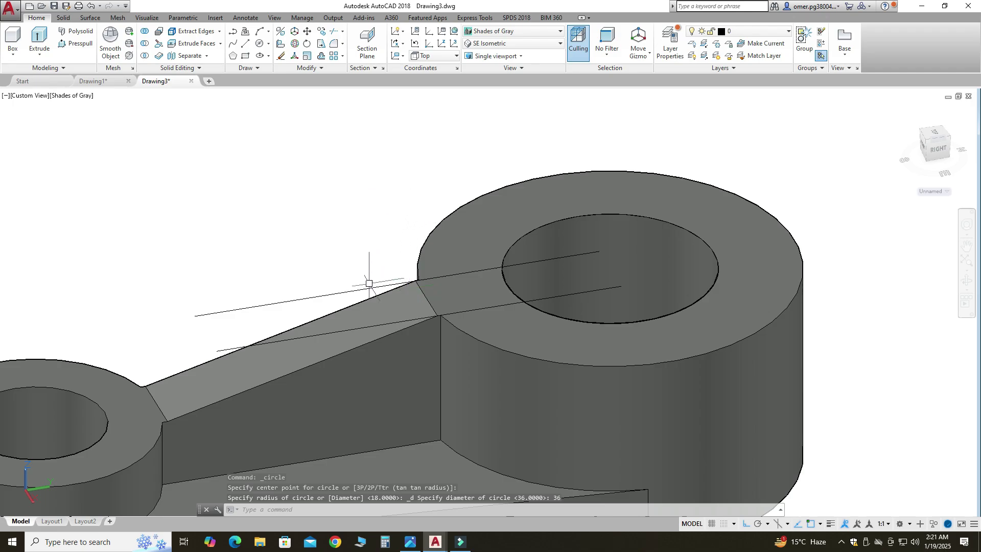
scroll(557, 258, "up", 3)
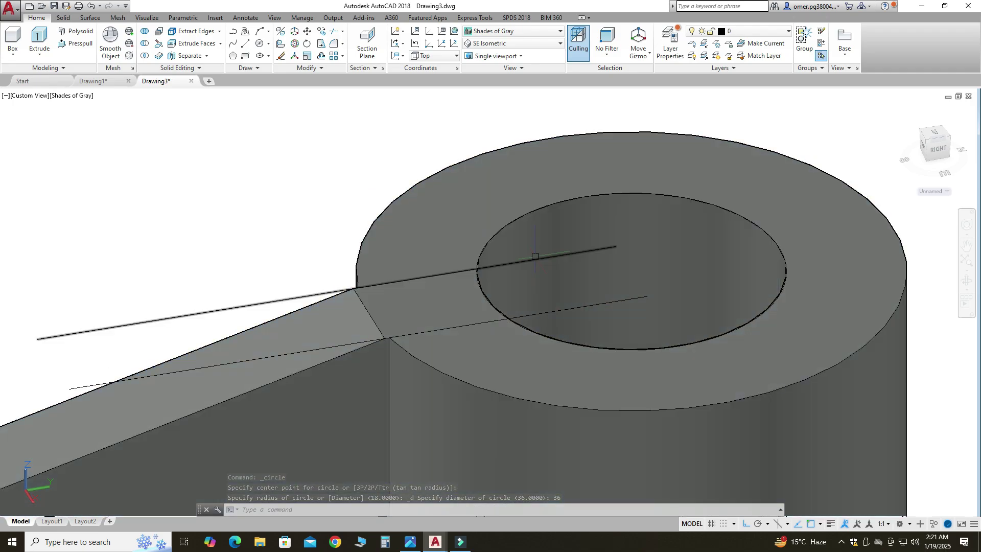
scroll(458, 212, "down", 3)
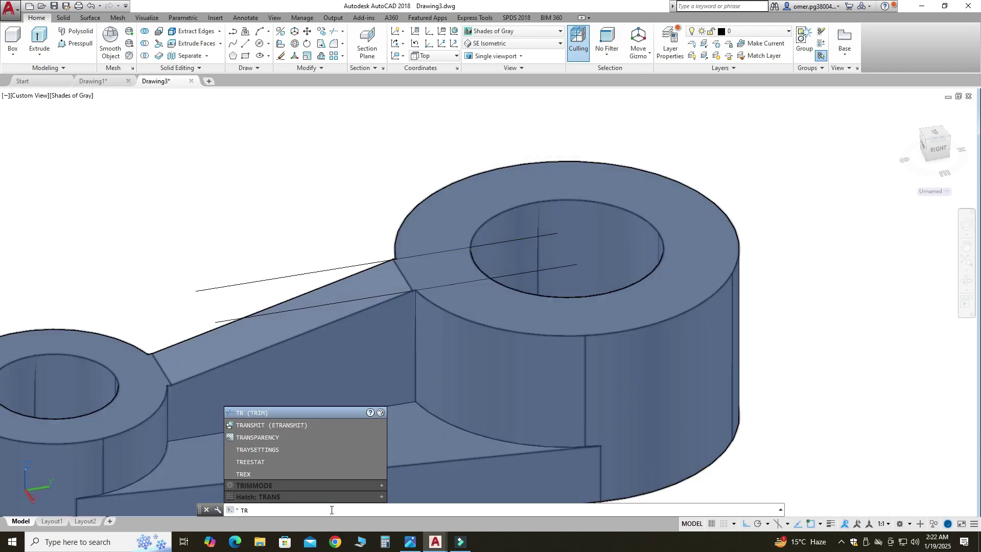
Step: Trim the keyway line back to the bore edge inside the circle
left_click(299, 413)
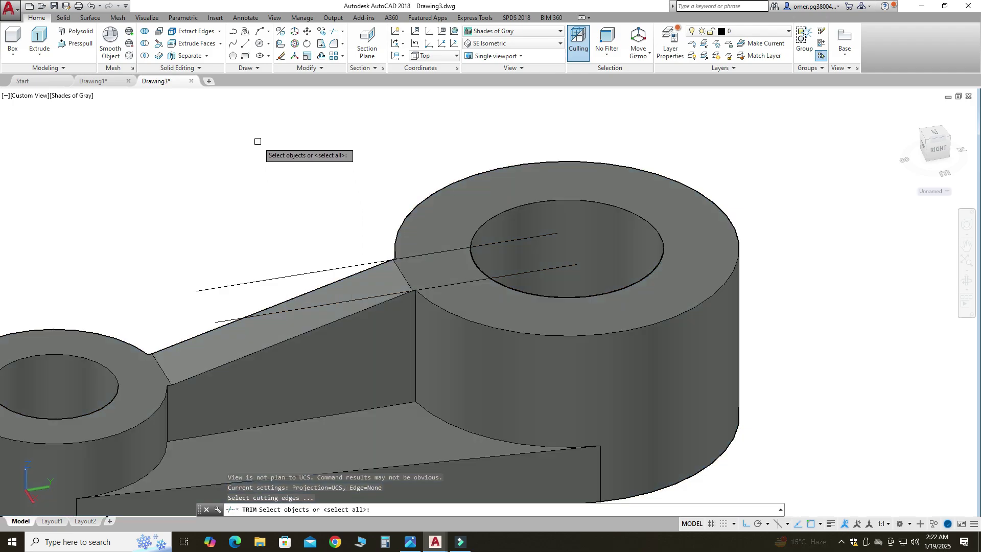
left_click(510, 241)
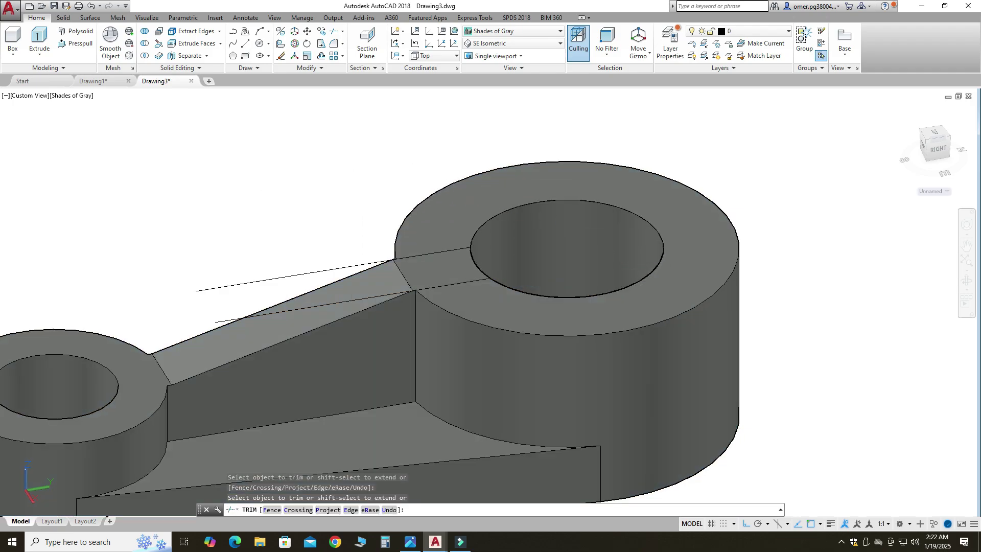
key("Escape")
scroll(411, 283, "up", 2)
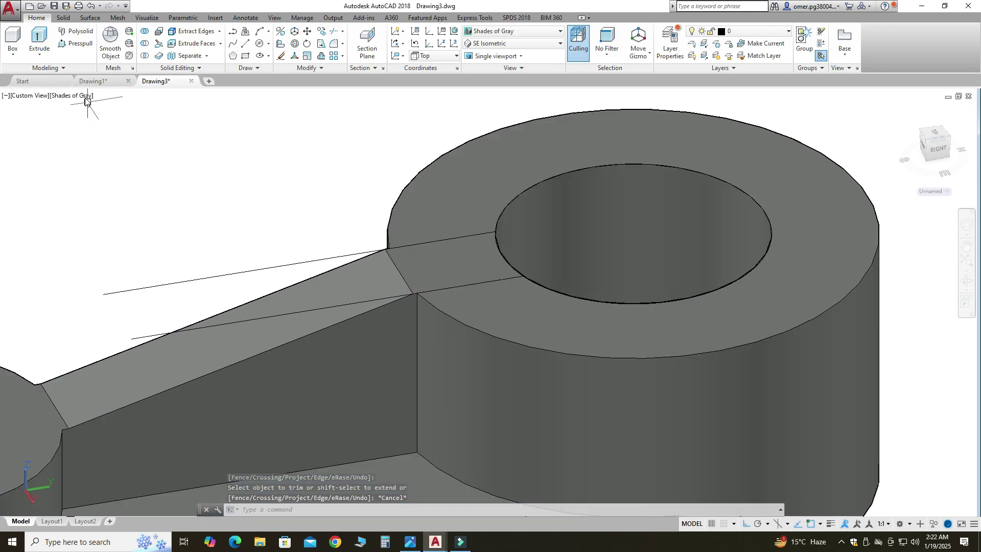
Step: Draw a 4-unit line from the sketch line's endpoint, perpendicular to the other keyway line
left_click(250, 46)
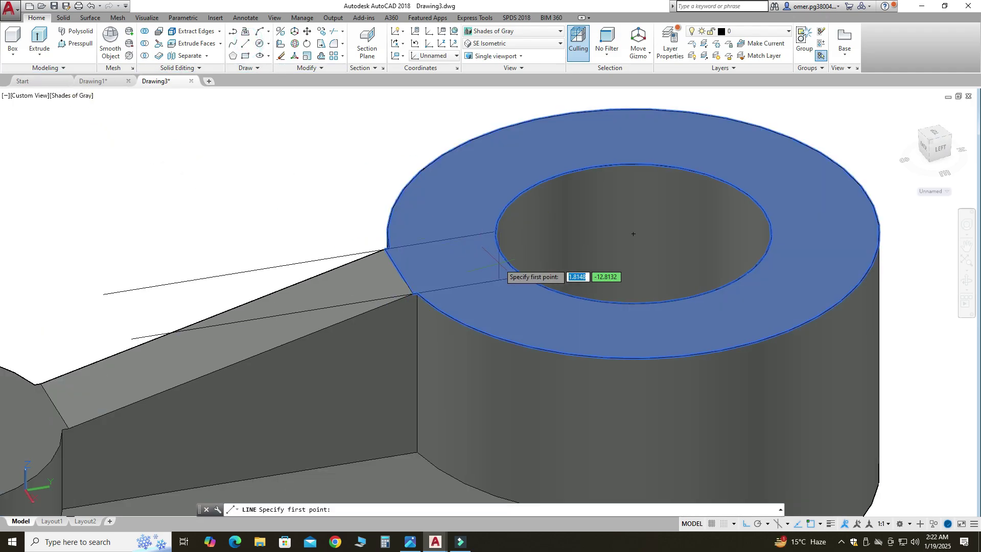
left_click(523, 276)
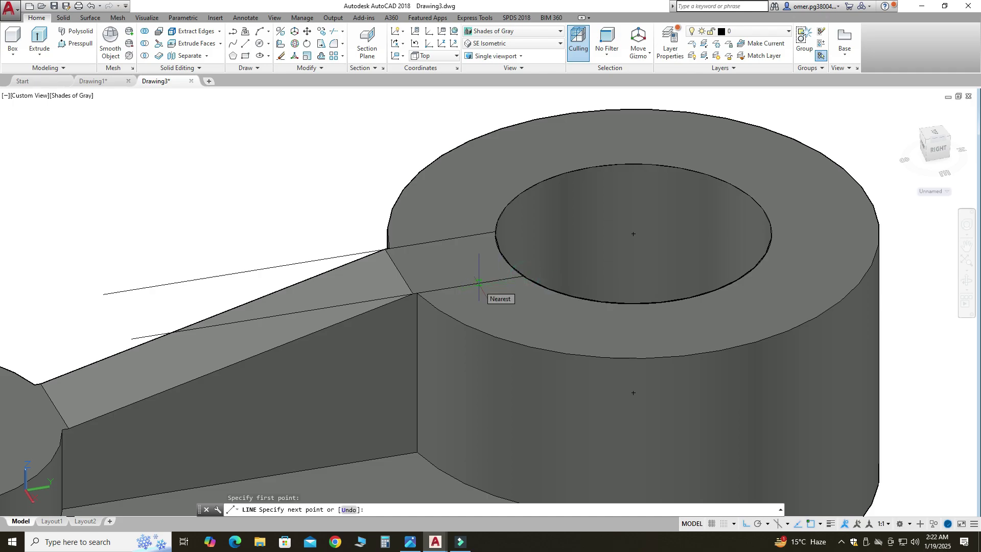
type("4")
key("Return")
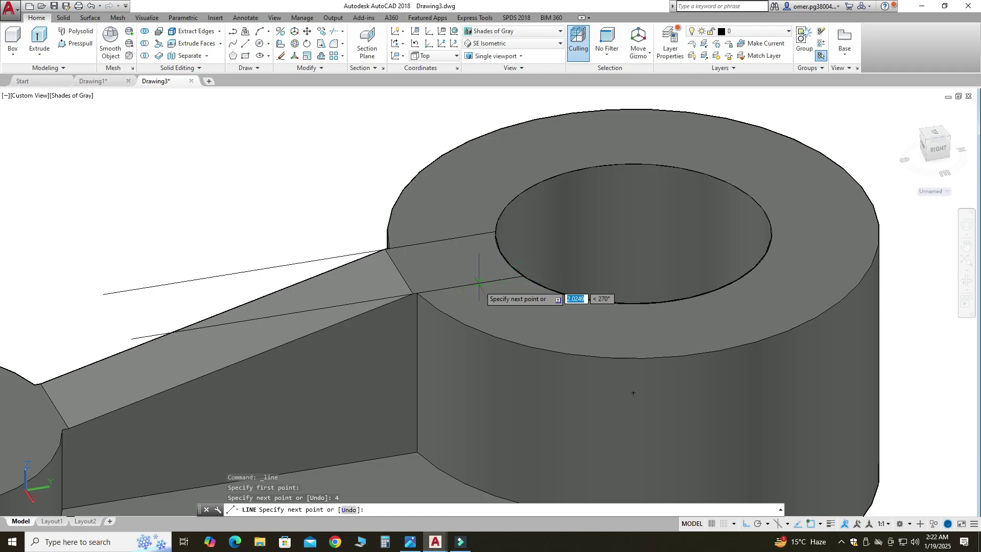
left_click(465, 236)
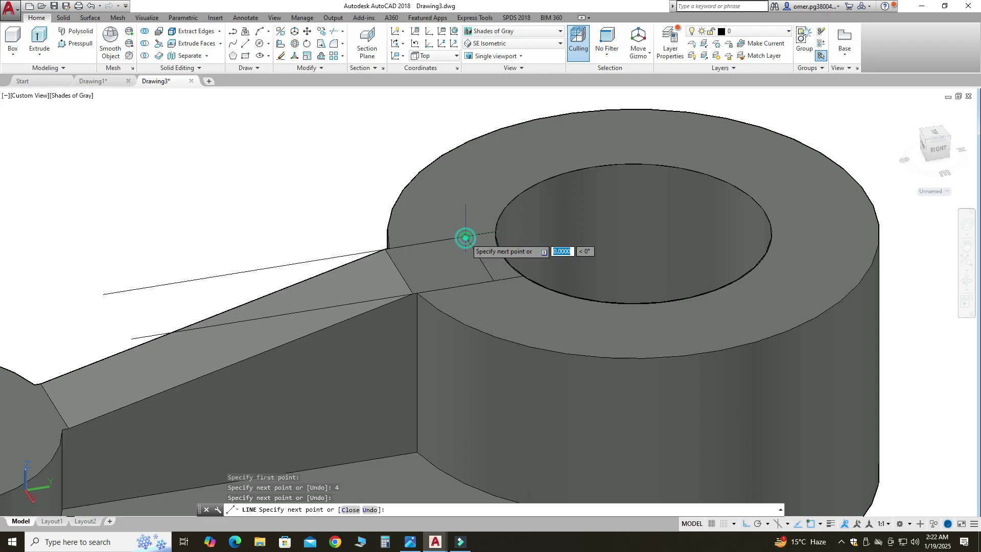
key("Escape")
Step: Start the Presspull tool from the ribbon
scroll(511, 196, "down", 3)
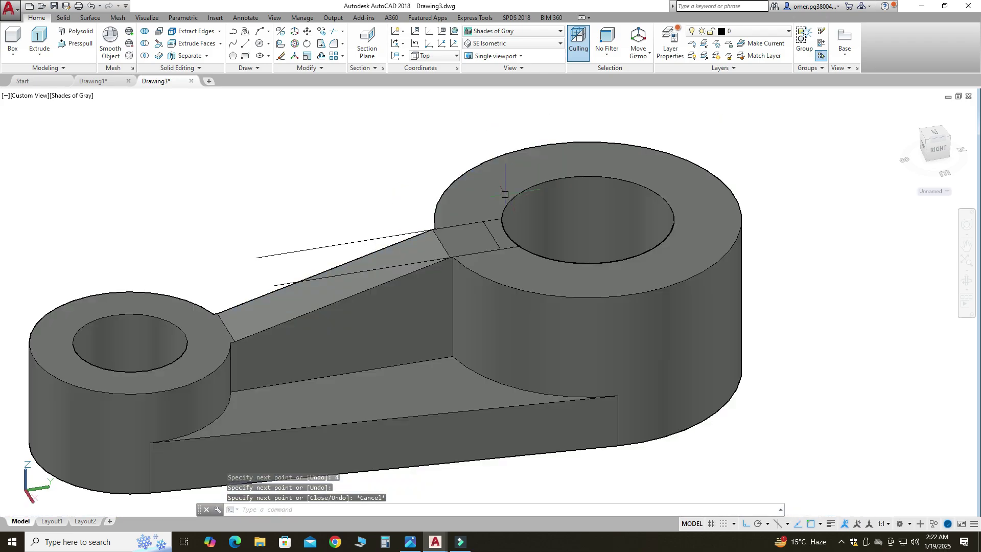
scroll(500, 210, "up", 4)
scroll(492, 247, "down", 1)
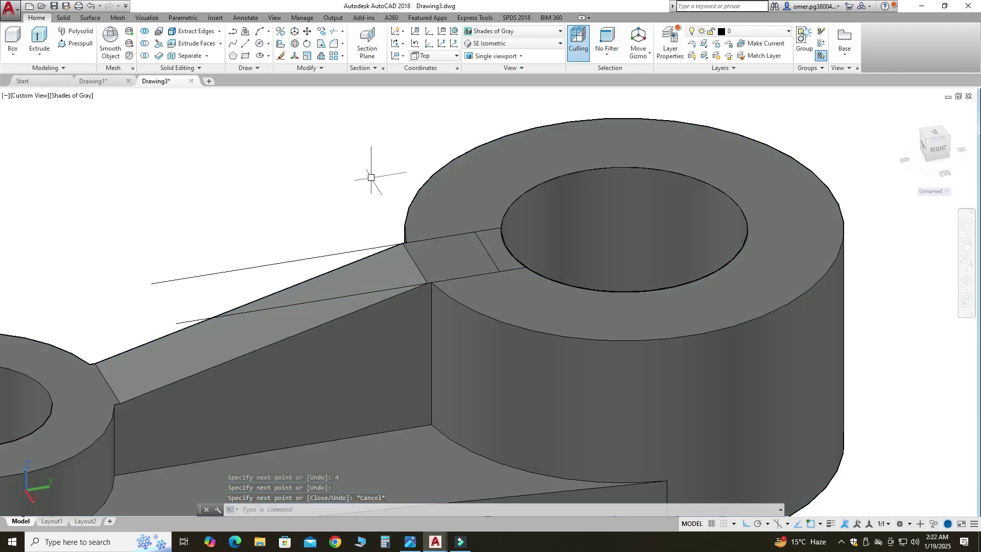
left_click(70, 48)
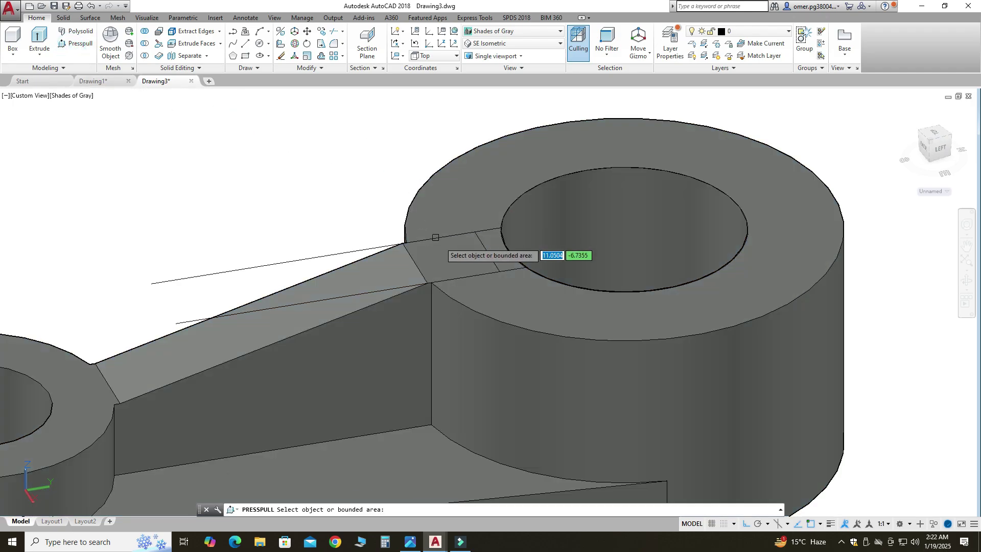
Step: Presspull the small keyway area to cut the notch into the large bore
left_click(494, 242)
scroll(494, 243, "down", 4)
left_click(513, 407)
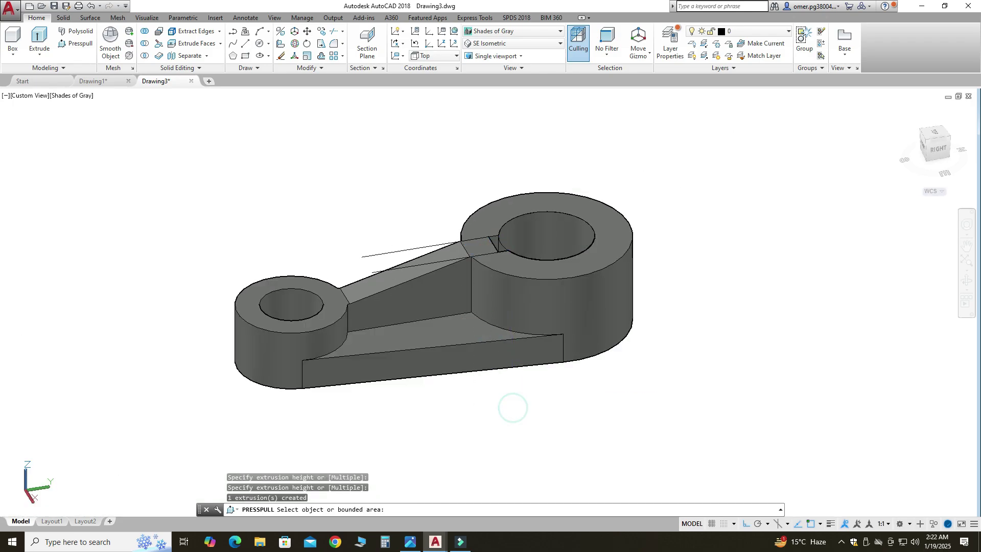
scroll(466, 243, "up", 3)
key("Return")
Step: Delete the long leftover sketch line, then cancel an accidental move of the solid
left_click(307, 263)
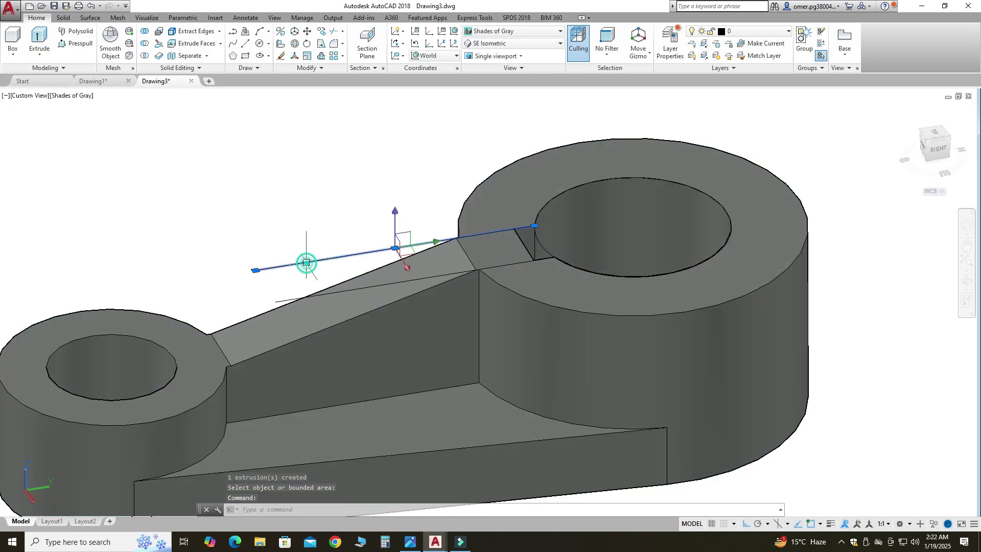
key("Delete")
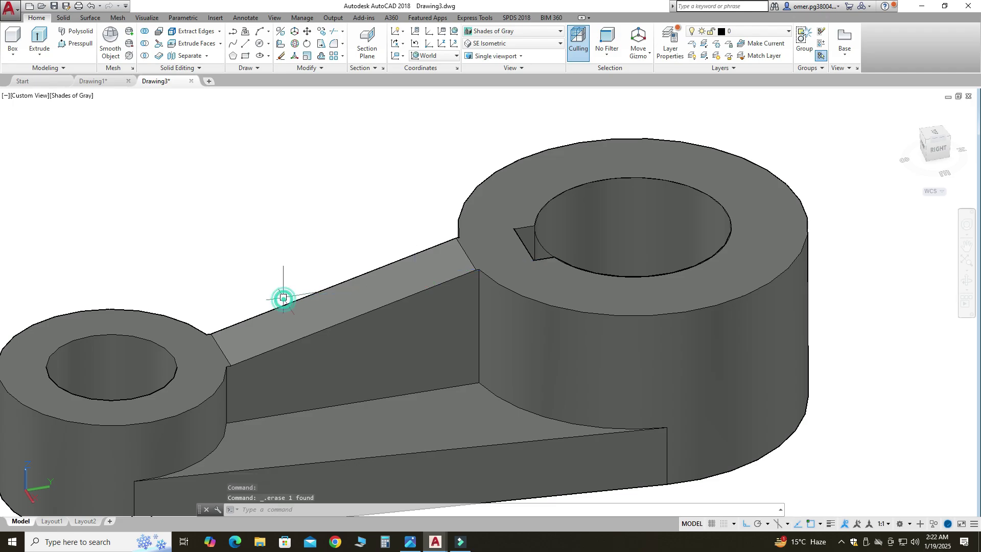
scroll(532, 246, "down", 2)
left_click(521, 220)
scroll(495, 184, "down", 3)
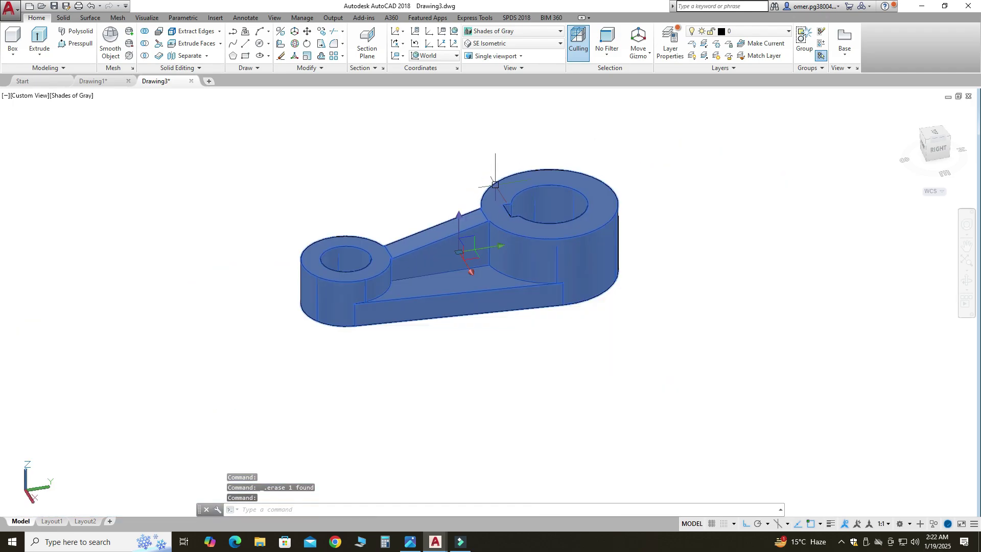
left_click(459, 251)
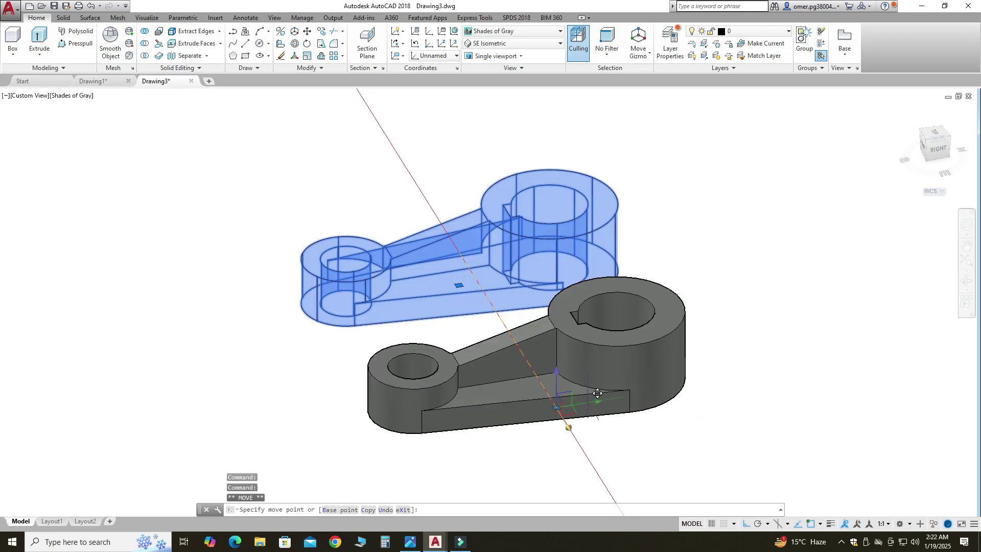
left_click(619, 440)
key("Escape")
Step: Window-select the remaining stray sketch lines and delete them
left_click(560, 230)
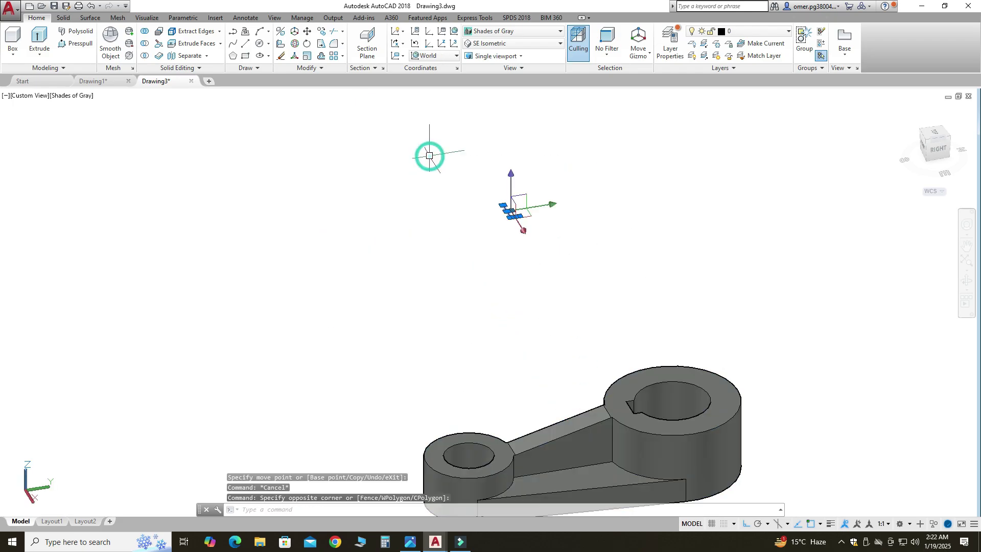
left_click(432, 155)
key("Delete")
scroll(439, 163, "down", 3)
scroll(501, 253, "up", 5)
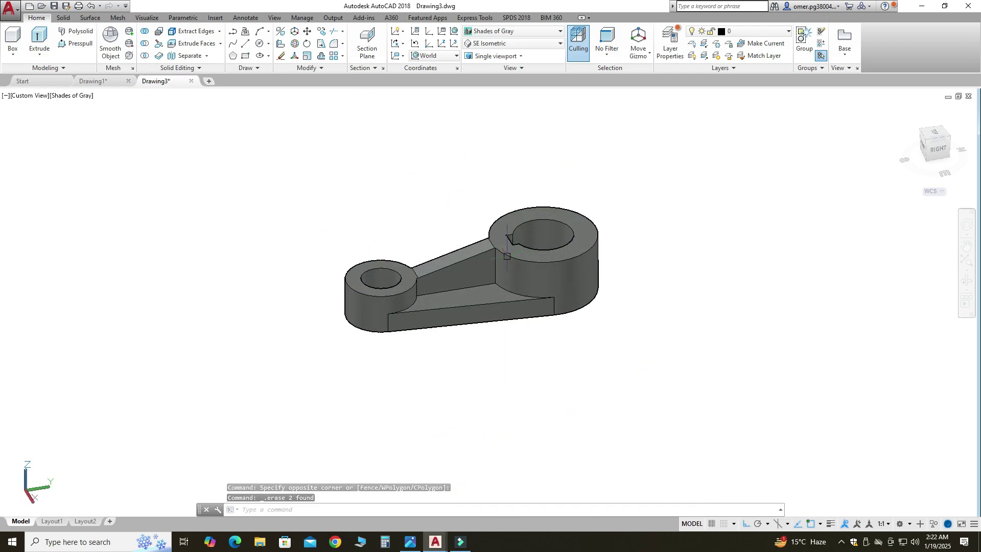
left_click(967, 281)
left_click_drag(716, 286, 420, 292)
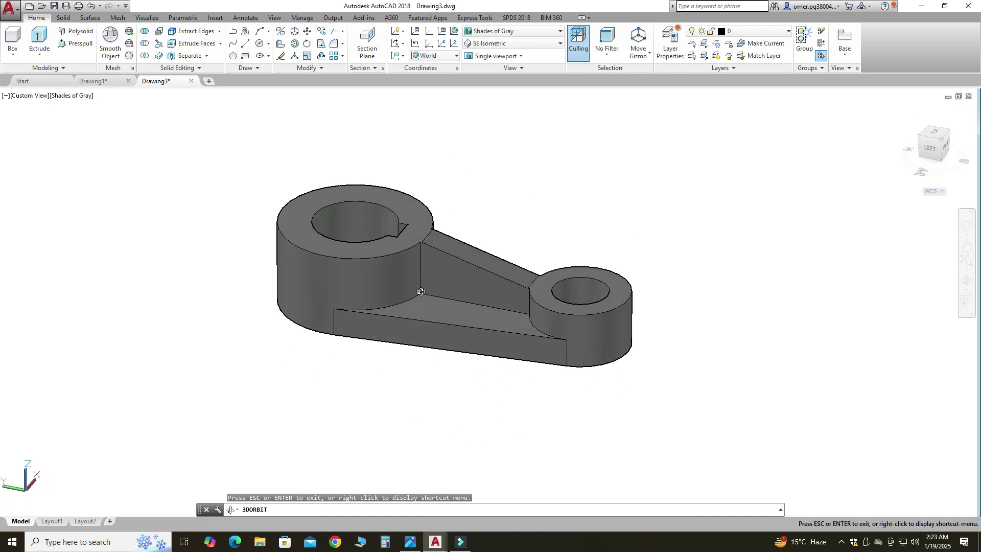
left_click(409, 543)
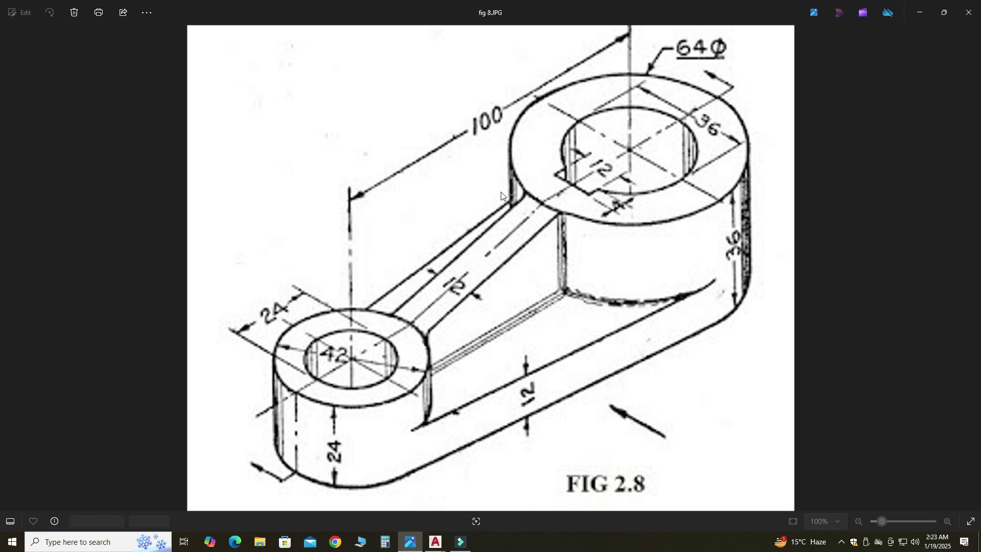
left_click(920, 12)
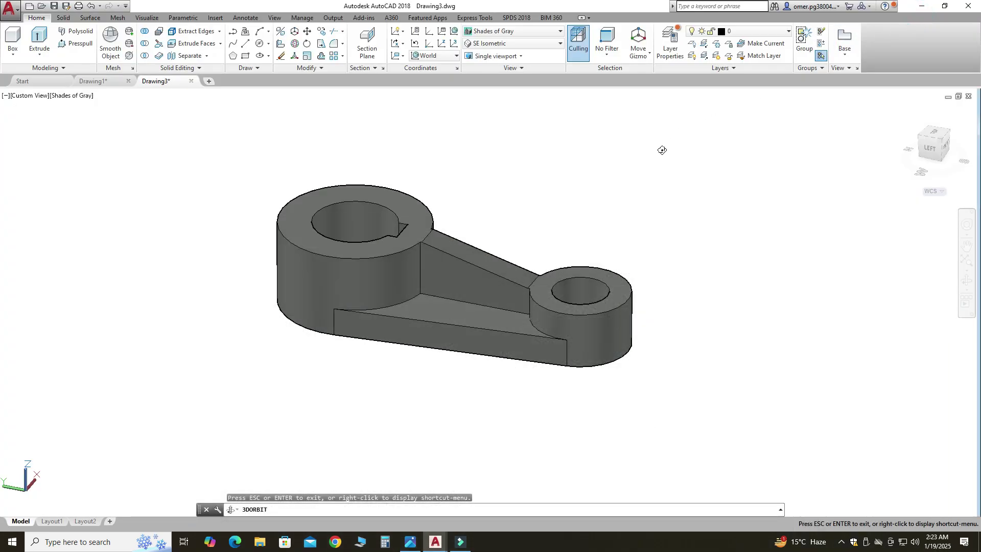
left_click_drag(553, 285, 599, 230)
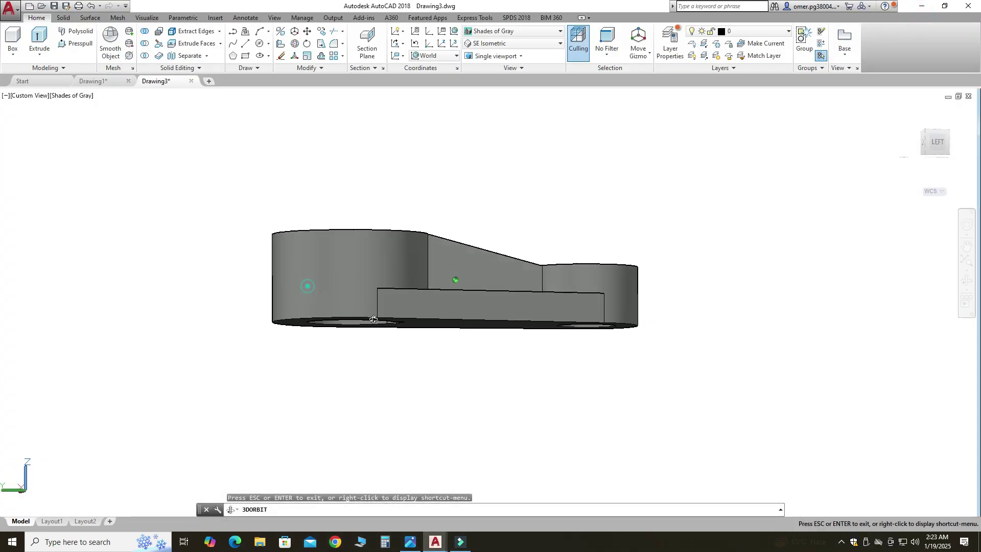
left_click_drag(373, 320, 669, 363)
left_click_drag(426, 297, 394, 277)
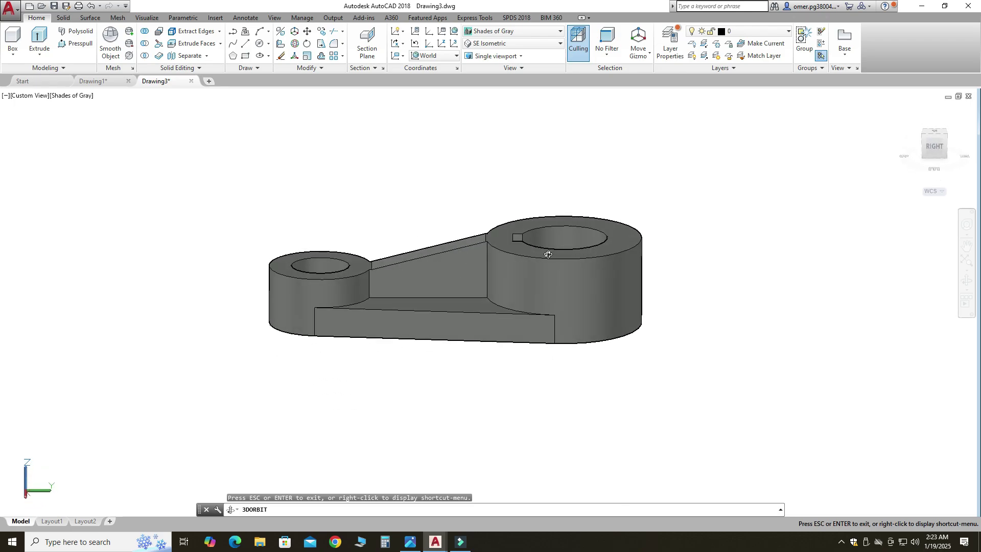